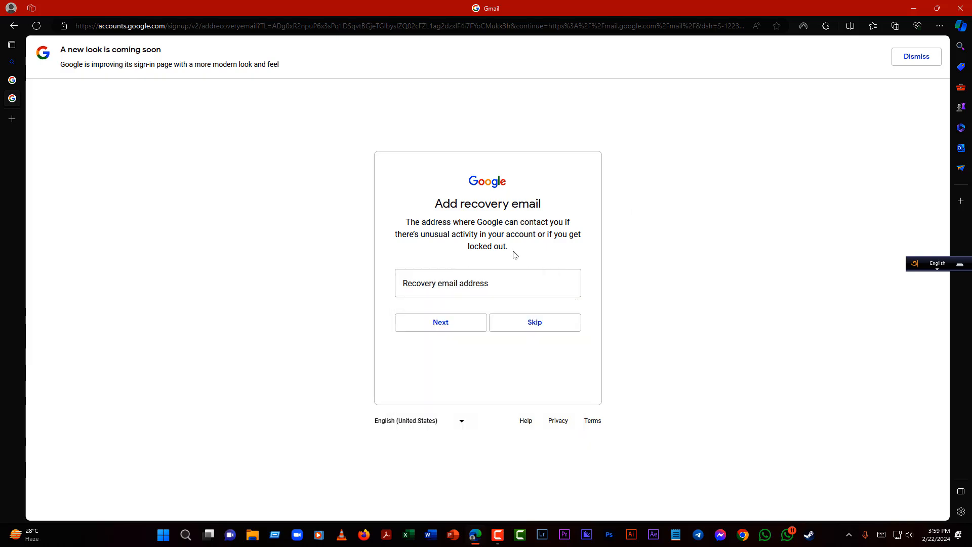
# - Fill the recovery email field with the first saved address from the autofill list
pyautogui.click(473, 282)
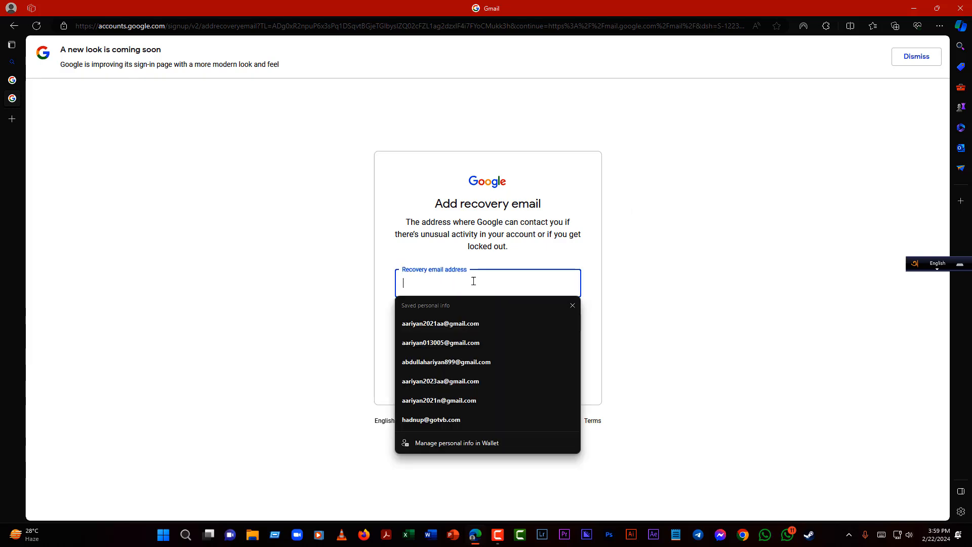
pyautogui.click(462, 323)
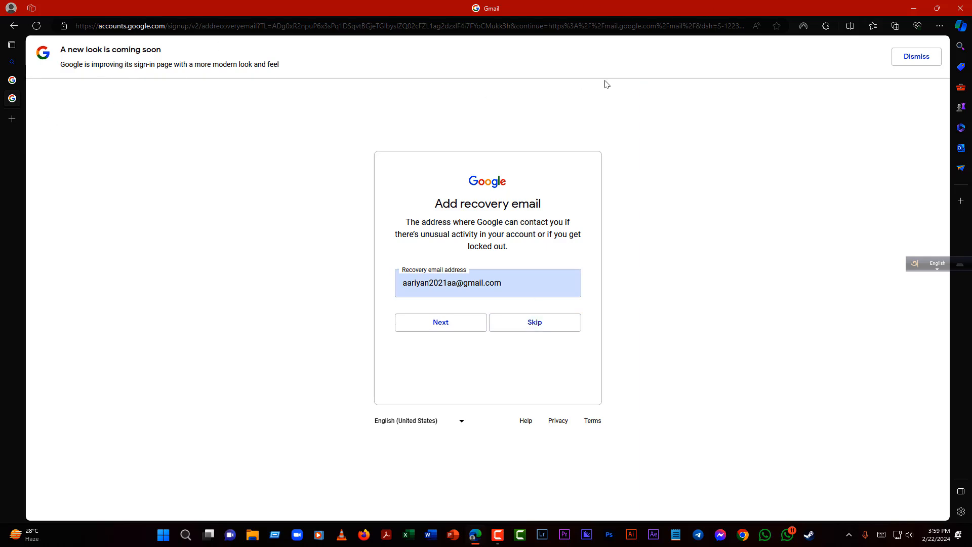
# - Split the browser window, minimize it, and refresh the desktop
pyautogui.click(851, 27)
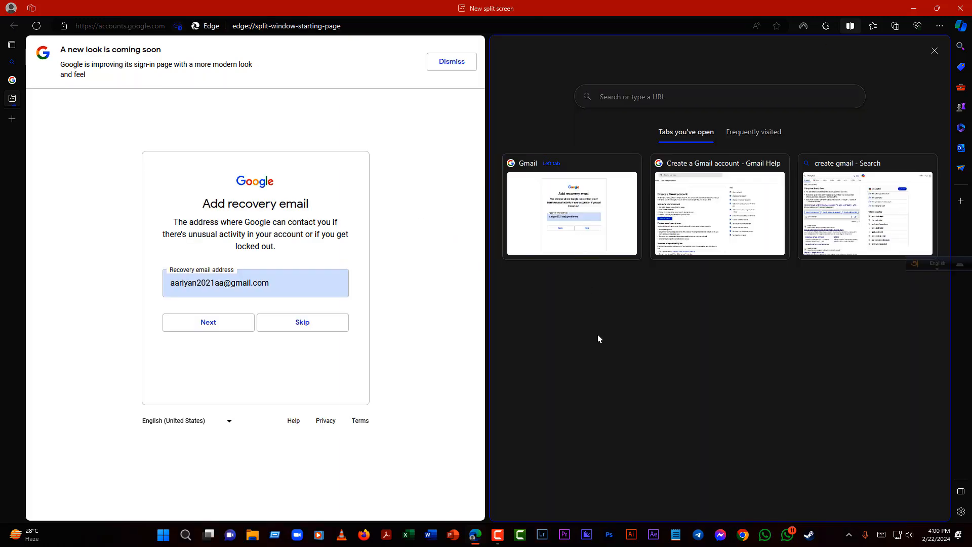
pyautogui.click(913, 6)
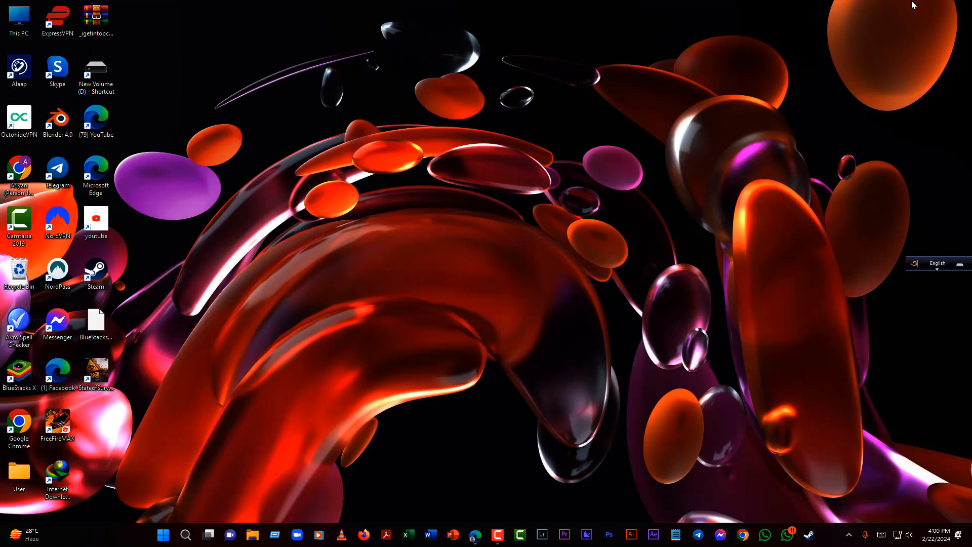
pyautogui.rightClick(435, 148)
pyautogui.click(461, 193)
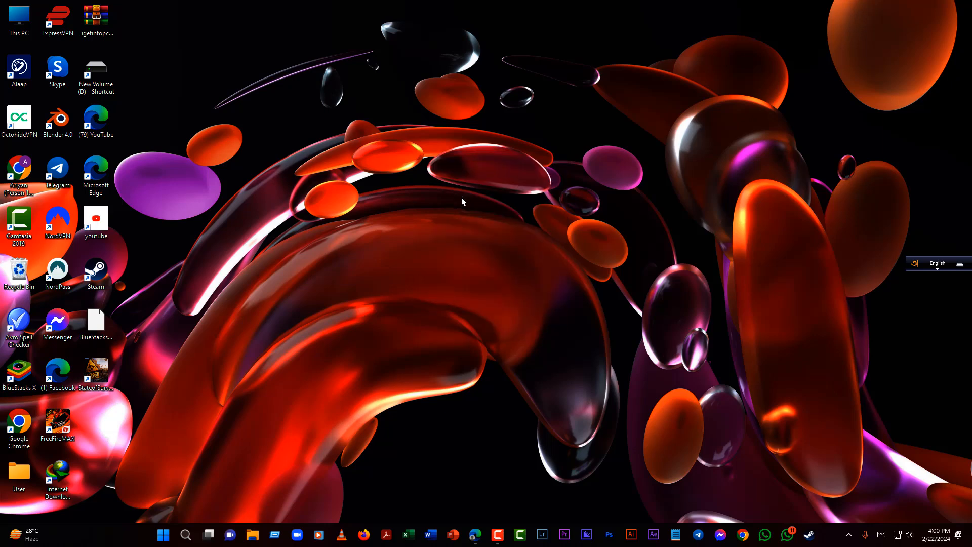
# - Launch Chrome with a profile, maximize it, and tile four windows 2x2 with Tab Resize
pyautogui.click(741, 535)
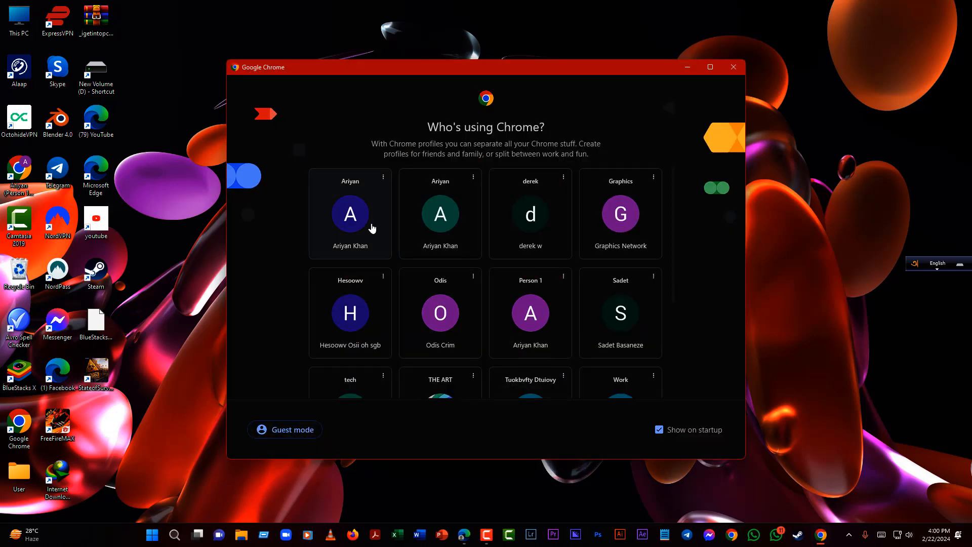
pyautogui.scroll(-4, 405, 255)
pyautogui.scroll(4, 408, 255)
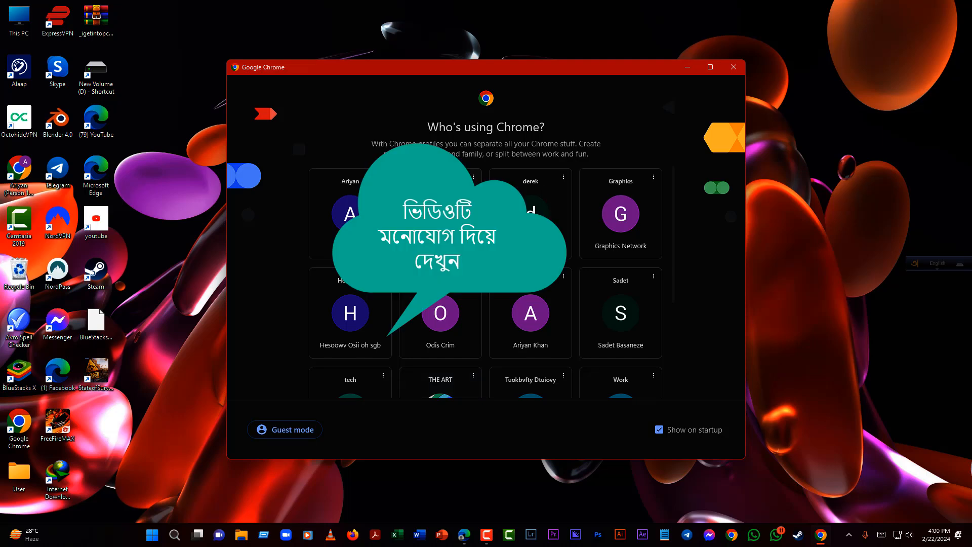
pyautogui.click(332, 223)
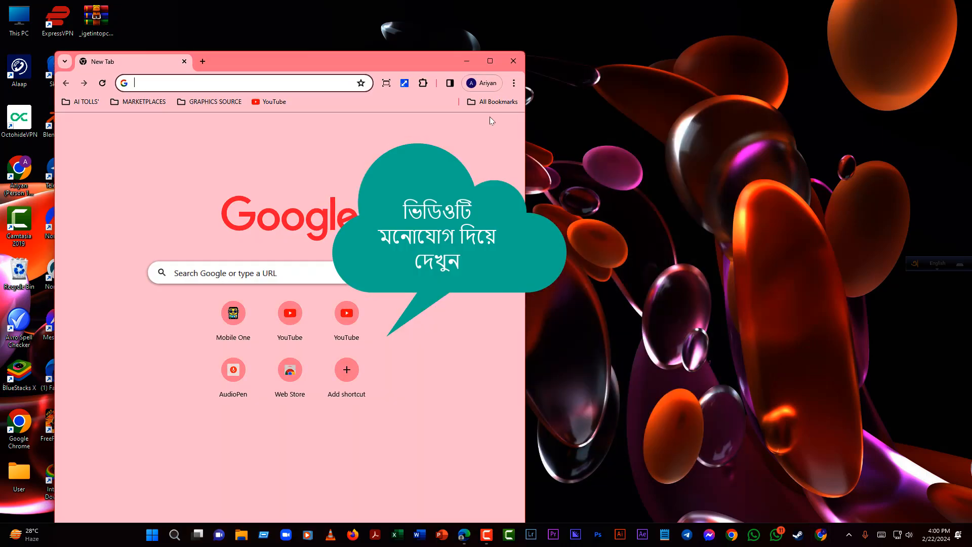
pyautogui.doubleClick(484, 59)
pyautogui.click(851, 32)
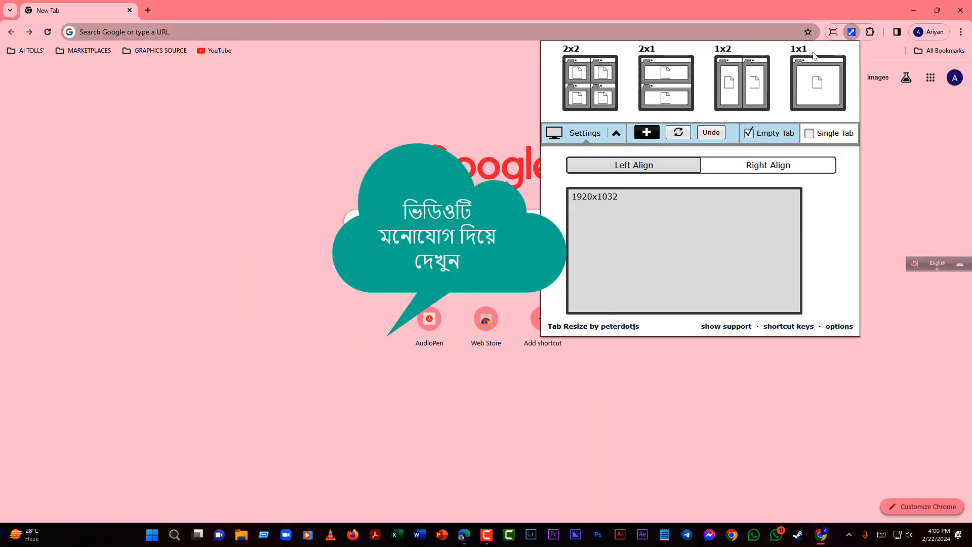
pyautogui.click(585, 81)
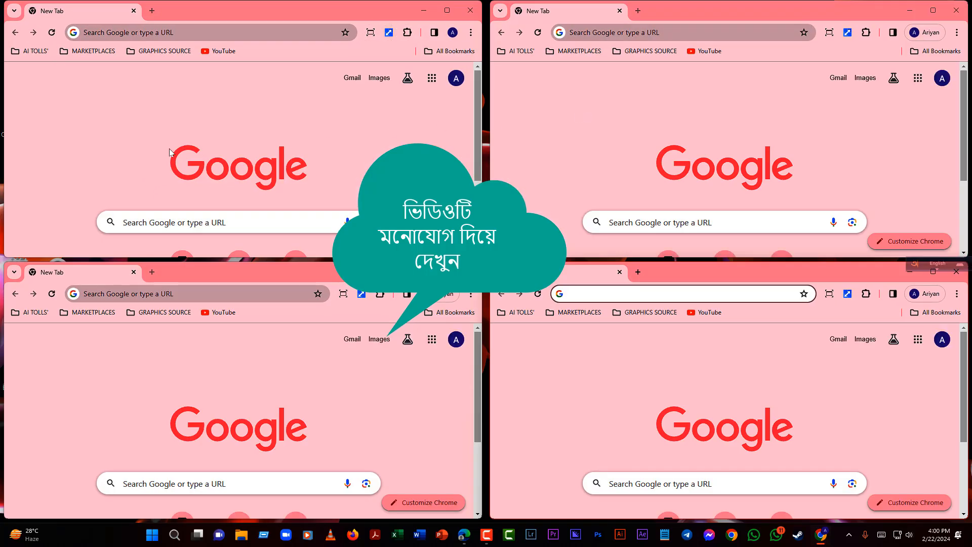
# - Search 'create gmail' in the top-left window and open the Create a Gmail account help article
pyautogui.click(177, 32)
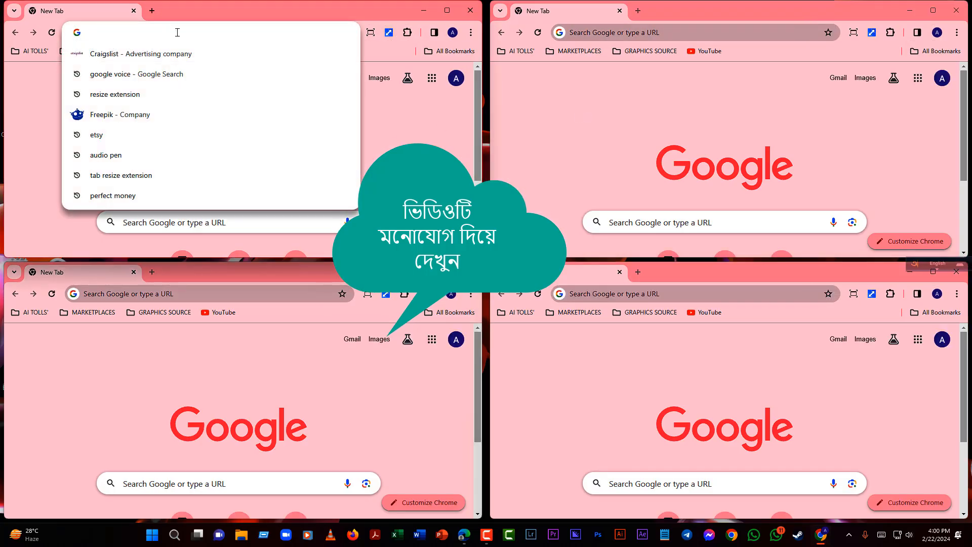
pyautogui.write('create ')
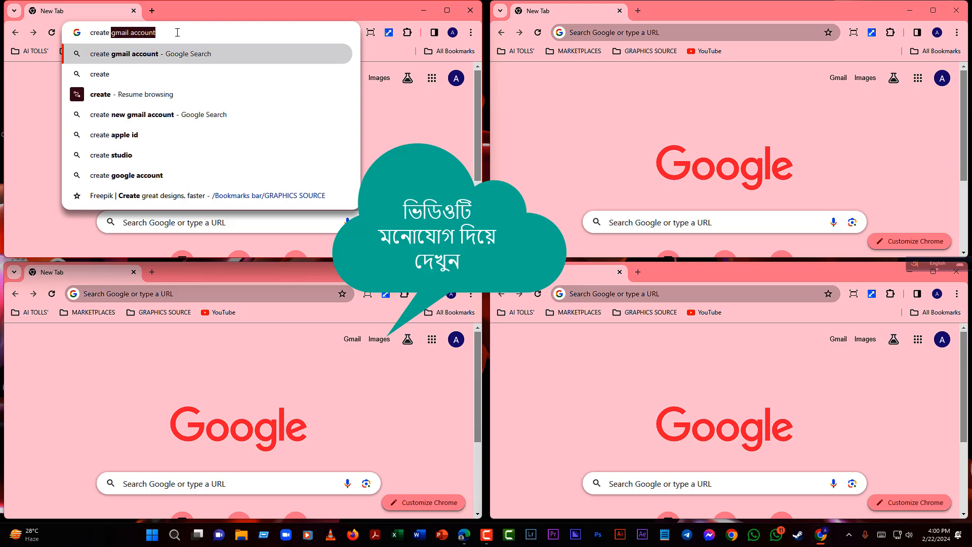
pyautogui.write('gmail')
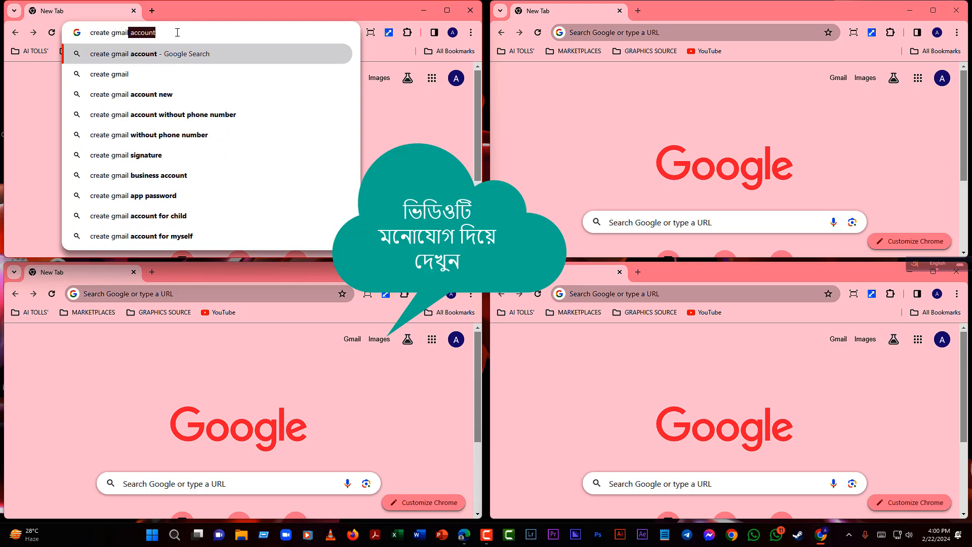
pyautogui.press('Return')
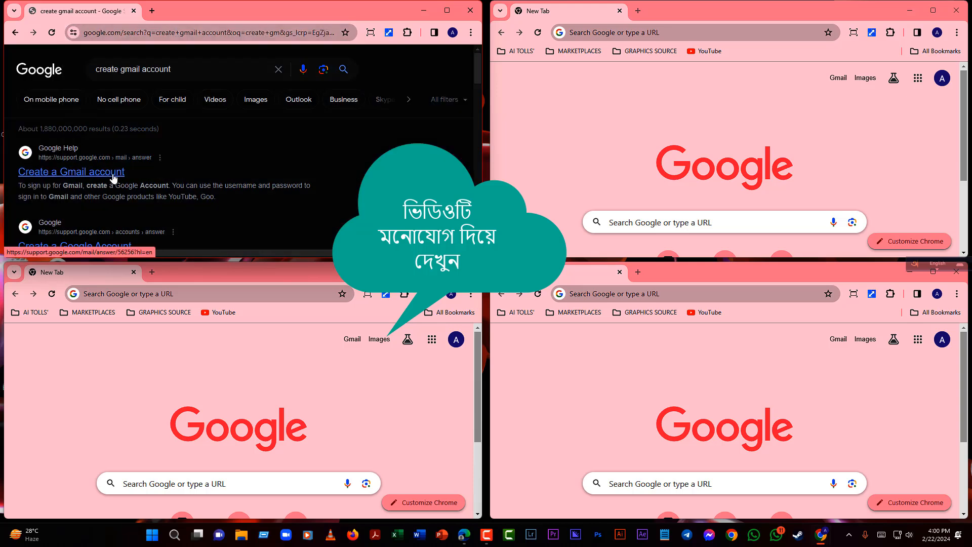
pyautogui.click(111, 177)
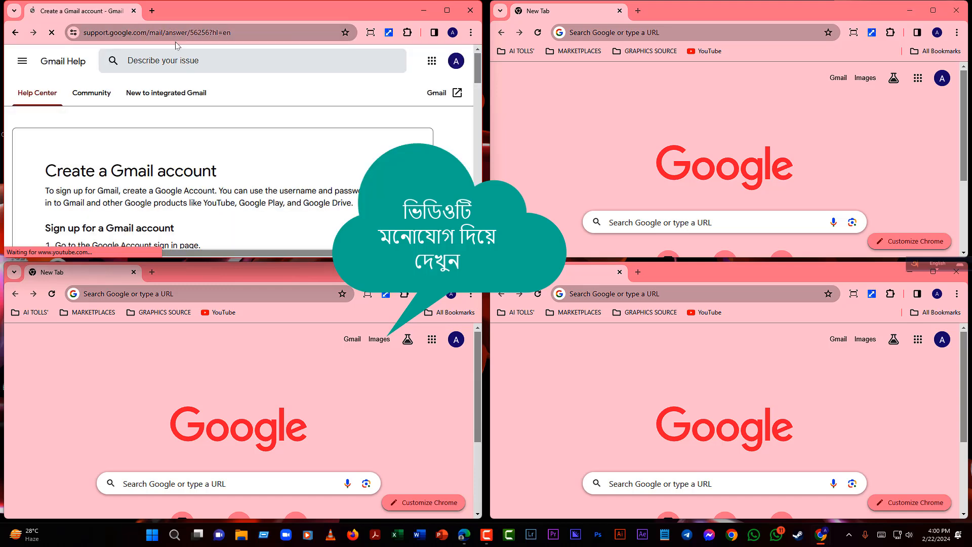
# - Copy the help article's address into the other three windows and load it in each
pyautogui.click(219, 33)
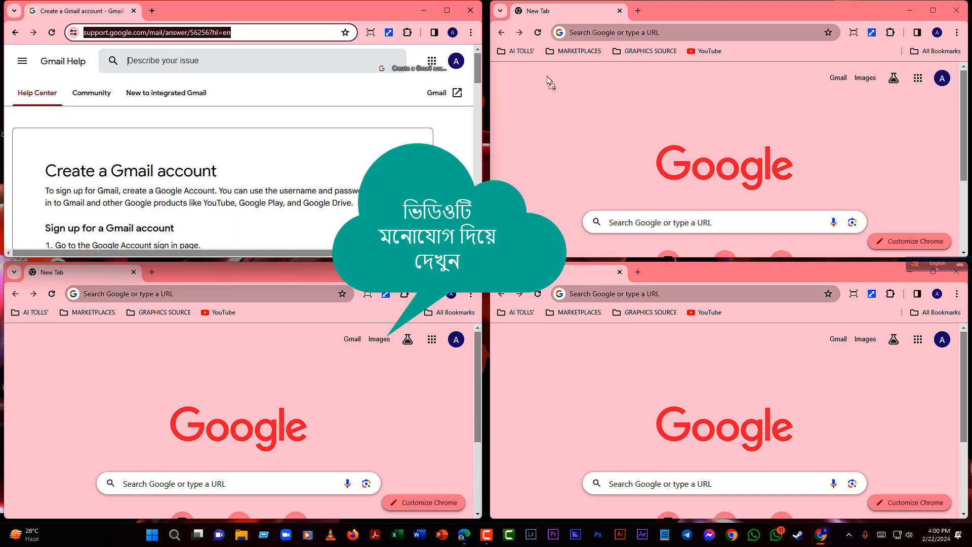
pyautogui.moveTo(550, 80); pyautogui.dragTo(616, 136)
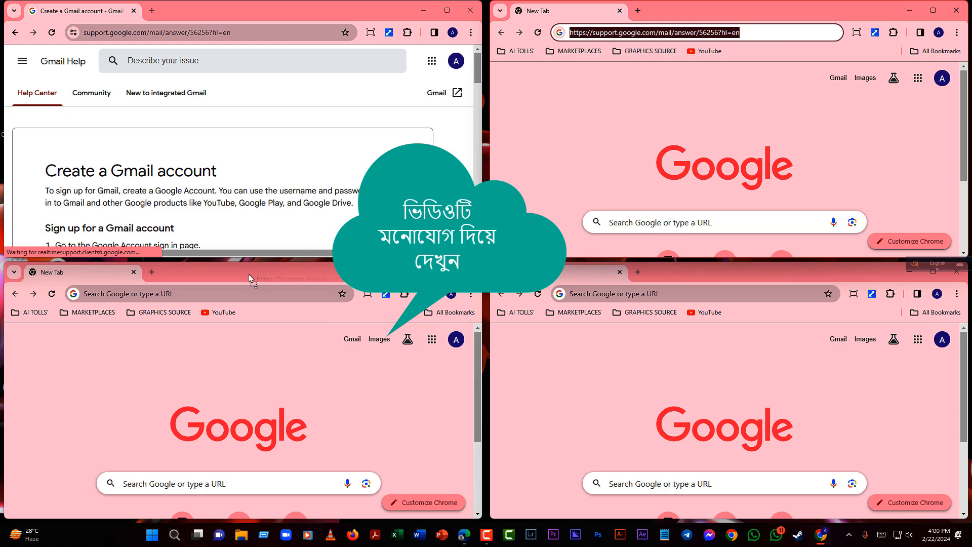
pyautogui.moveTo(249, 278); pyautogui.dragTo(213, 293)
pyautogui.click(683, 32)
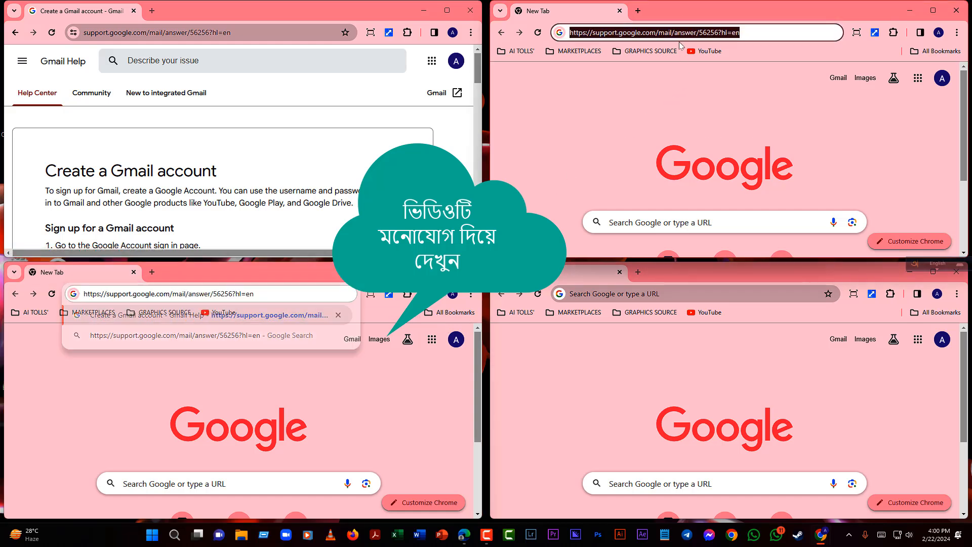
pyautogui.moveTo(684, 32); pyautogui.dragTo(677, 299)
pyautogui.press('Return')
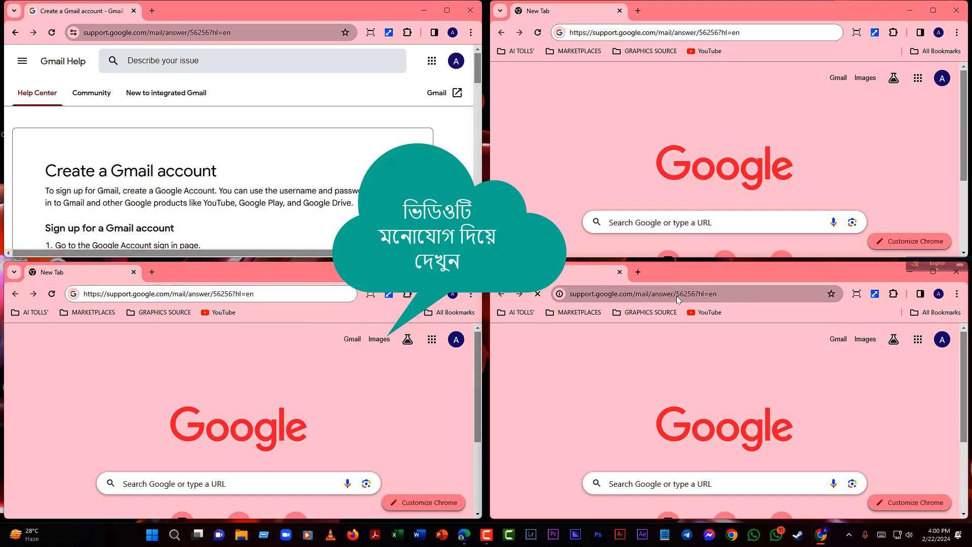
pyautogui.click(289, 292)
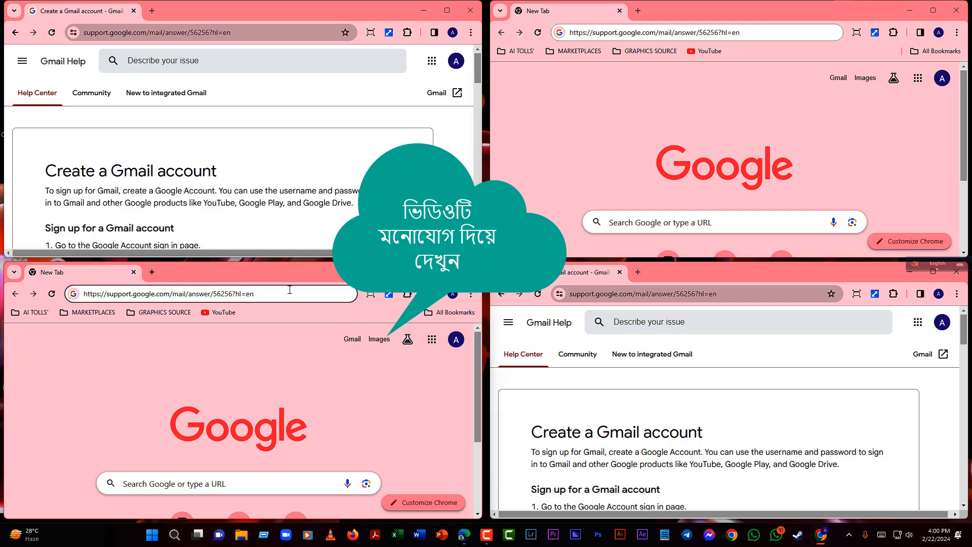
pyautogui.press('Return')
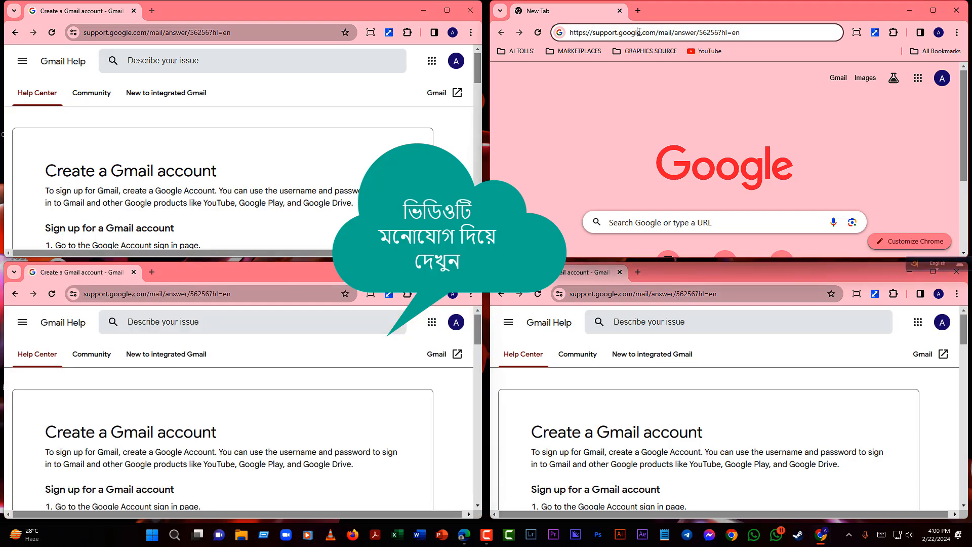
pyautogui.press('Return')
# - Open 'Create an account' from the help article in the top-left and top-right windows
pyautogui.scroll(-10, 226, 193)
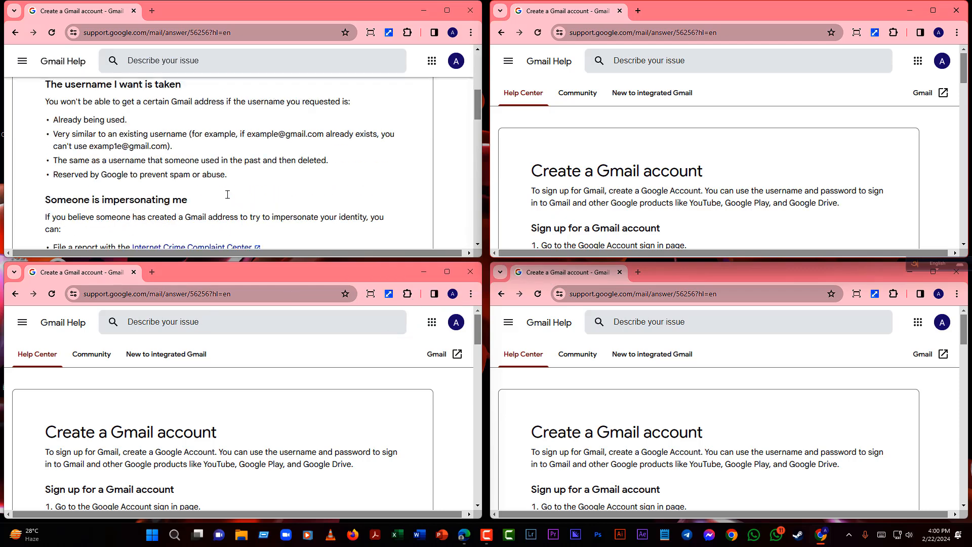
pyautogui.scroll(10, 132, 179)
pyautogui.scroll(-5, 141, 165)
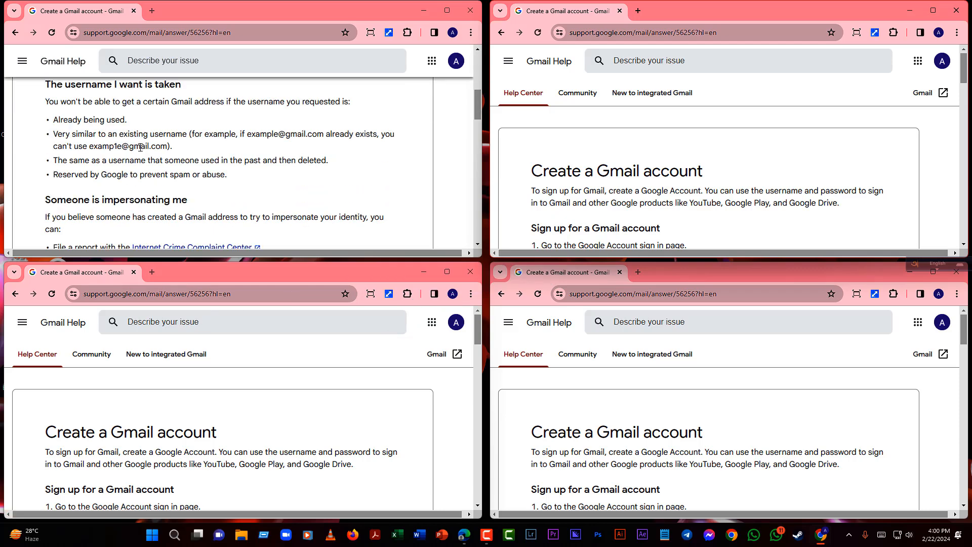
pyautogui.scroll(5, 135, 145)
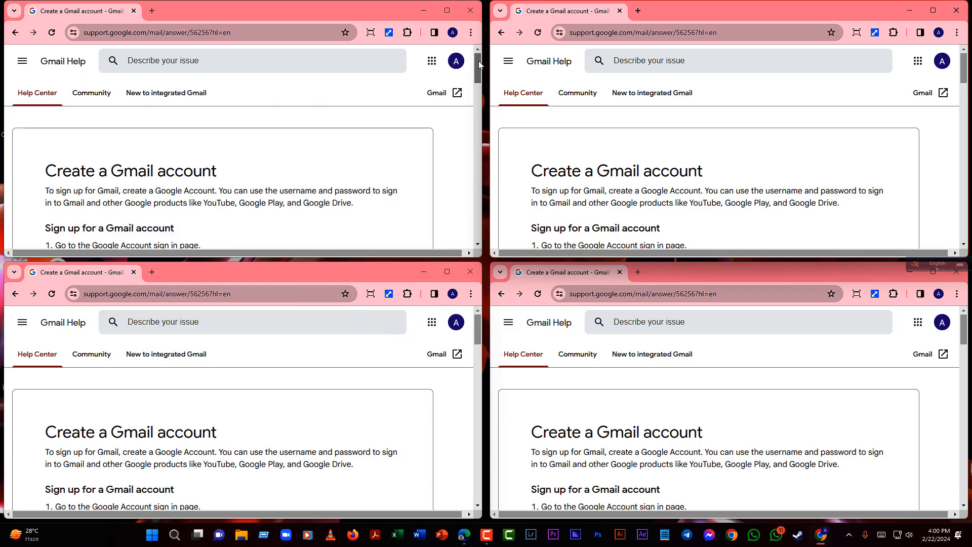
pyautogui.moveTo(476, 66); pyautogui.dragTo(475, 87)
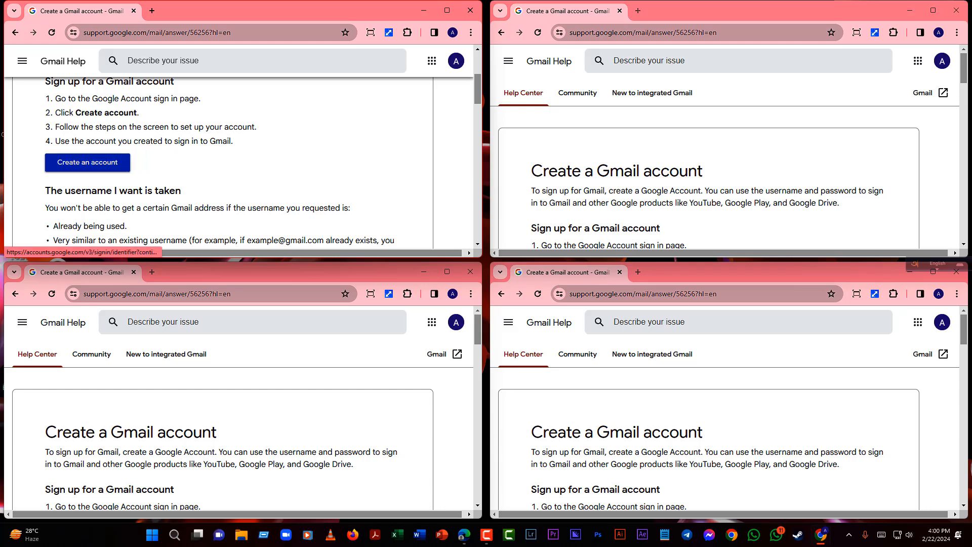
pyautogui.click(99, 169)
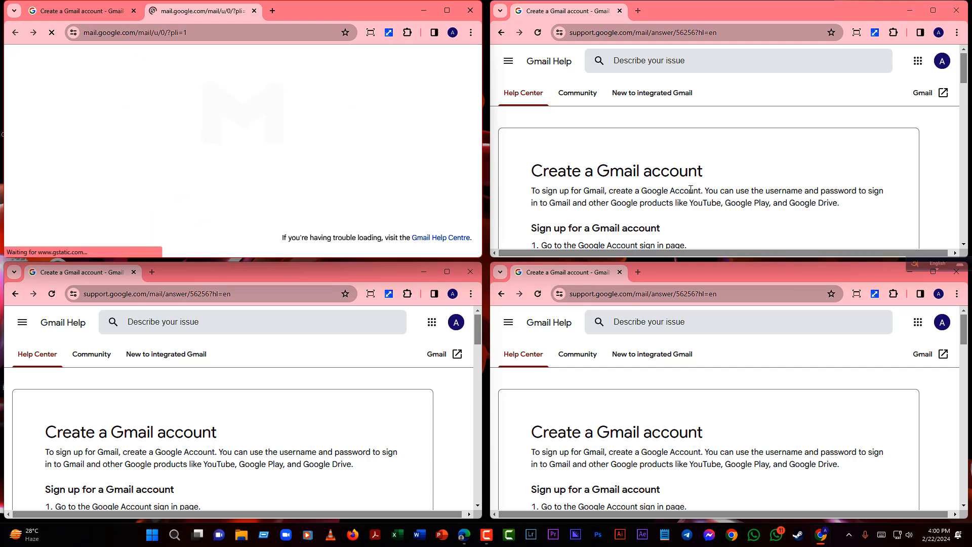
pyautogui.scroll(-4, 966, 70)
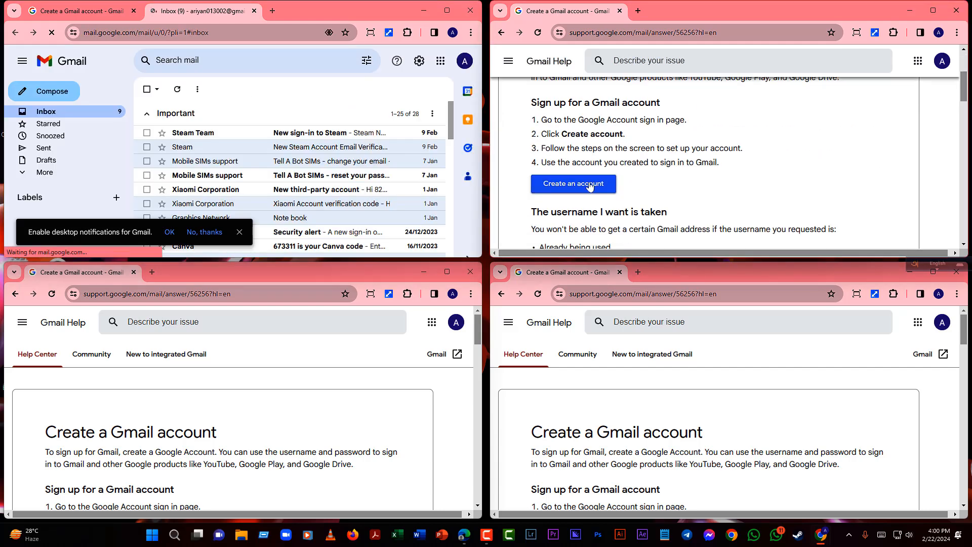
pyautogui.click(572, 183)
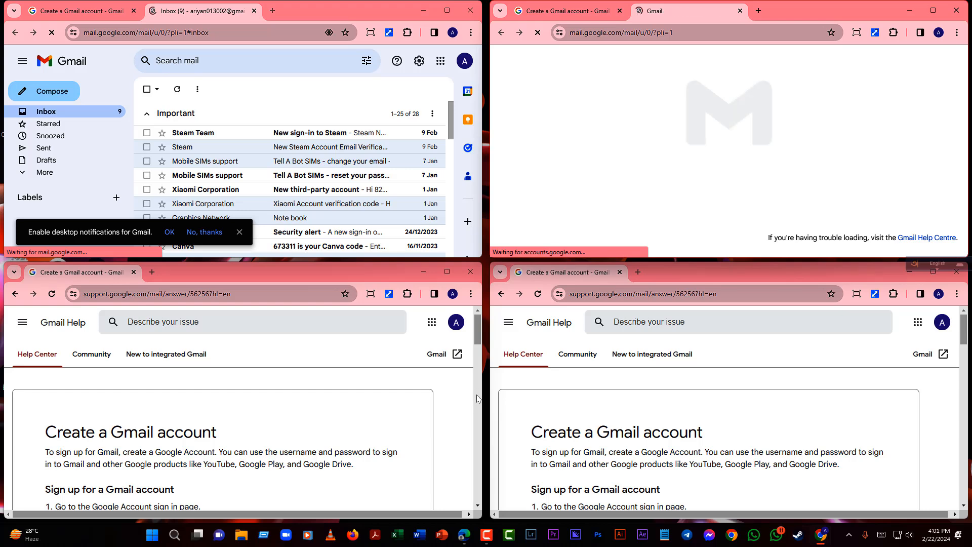
# - Open 'Create an account' in the bottom windows, reopening it from the help tab in the bottom-right
pyautogui.scroll(-2, 471, 360)
pyautogui.moveTo(471, 356); pyautogui.dragTo(468, 379)
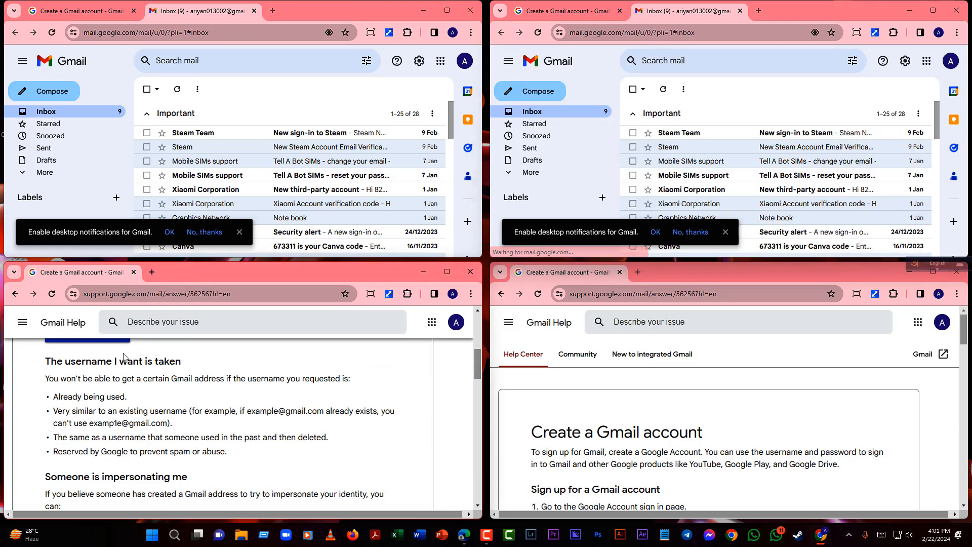
pyautogui.click(113, 341)
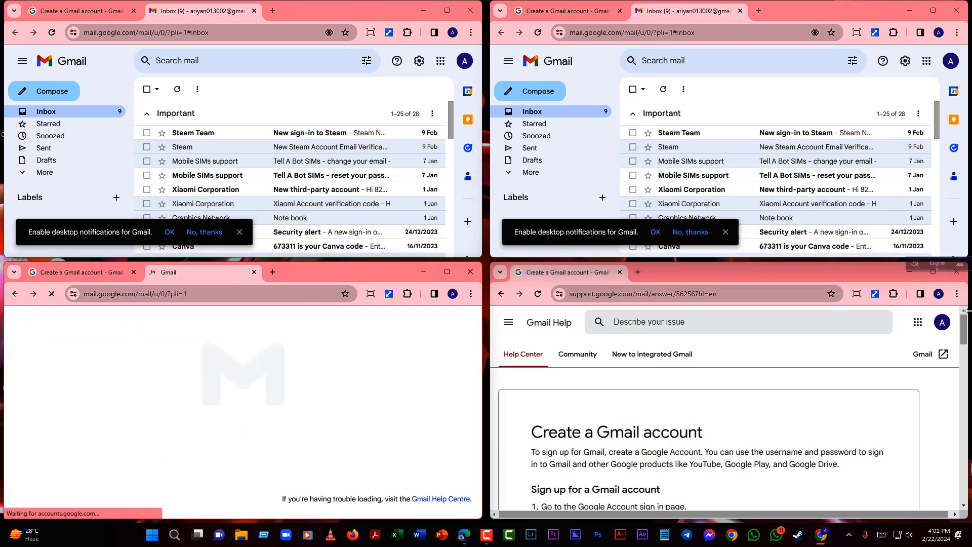
pyautogui.moveTo(961, 332); pyautogui.dragTo(961, 345)
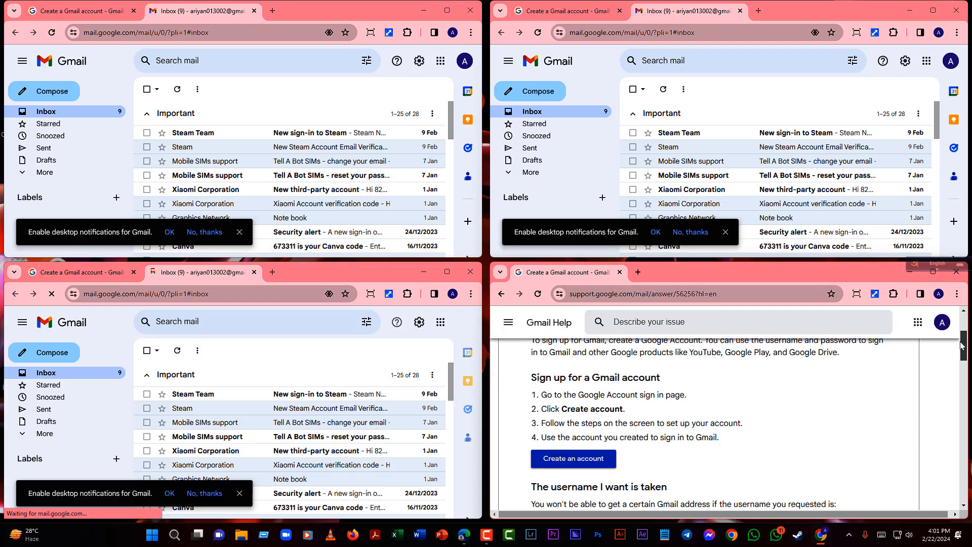
pyautogui.click(595, 461)
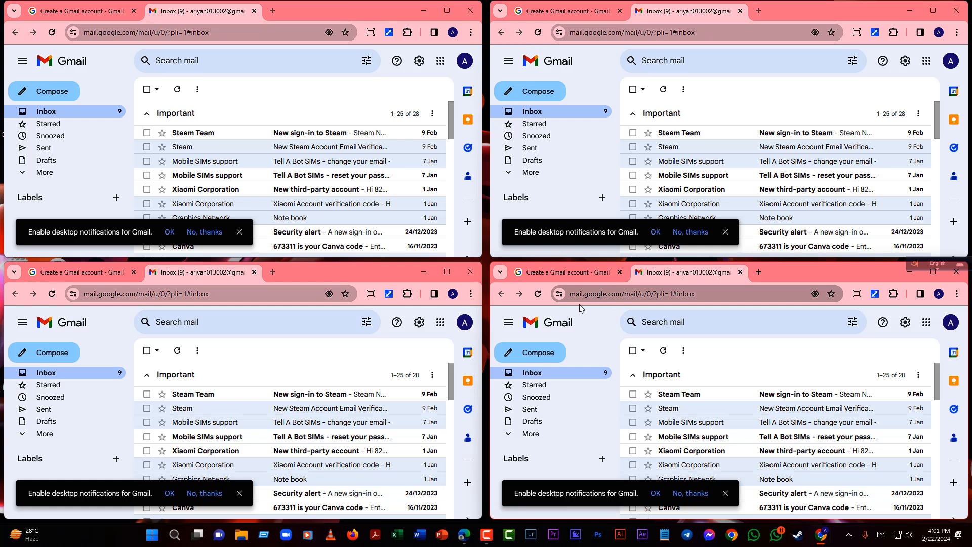
pyautogui.click(569, 273)
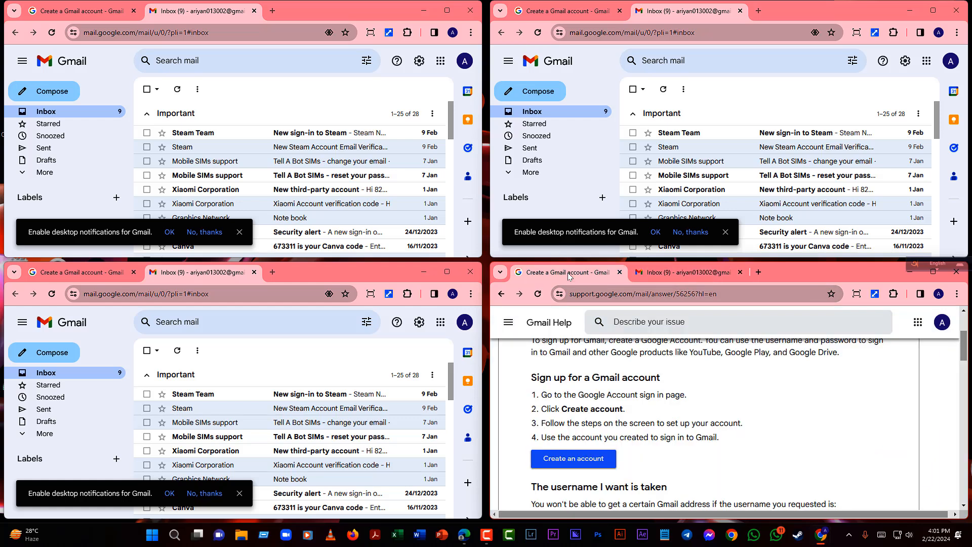
pyautogui.click(565, 458)
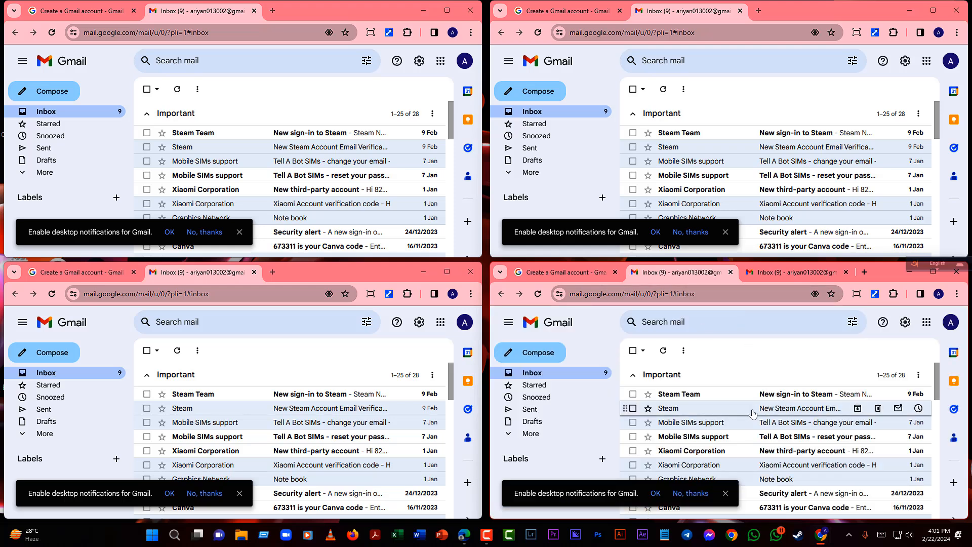
# - In the bottom-right window, add an account and choose Create account > For my personal use
pyautogui.click(950, 327)
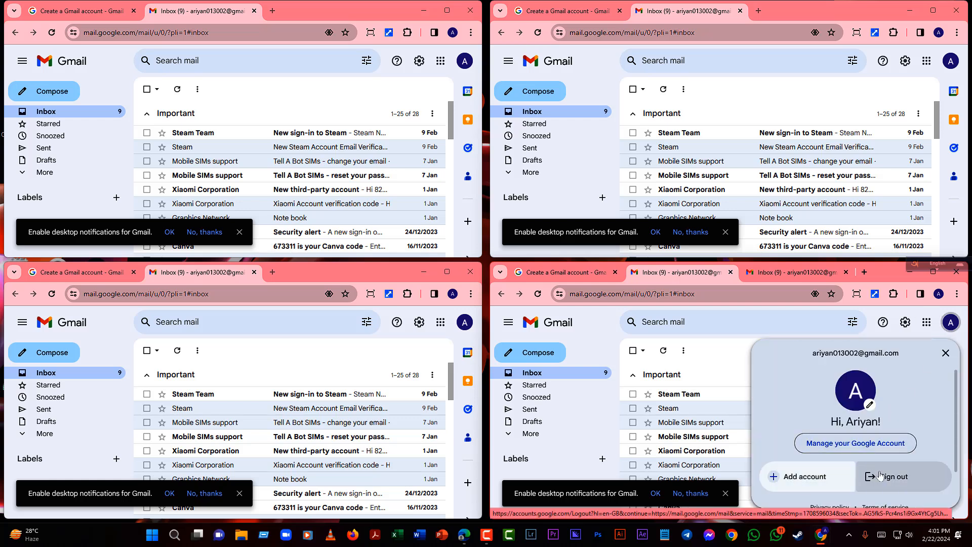
pyautogui.click(805, 477)
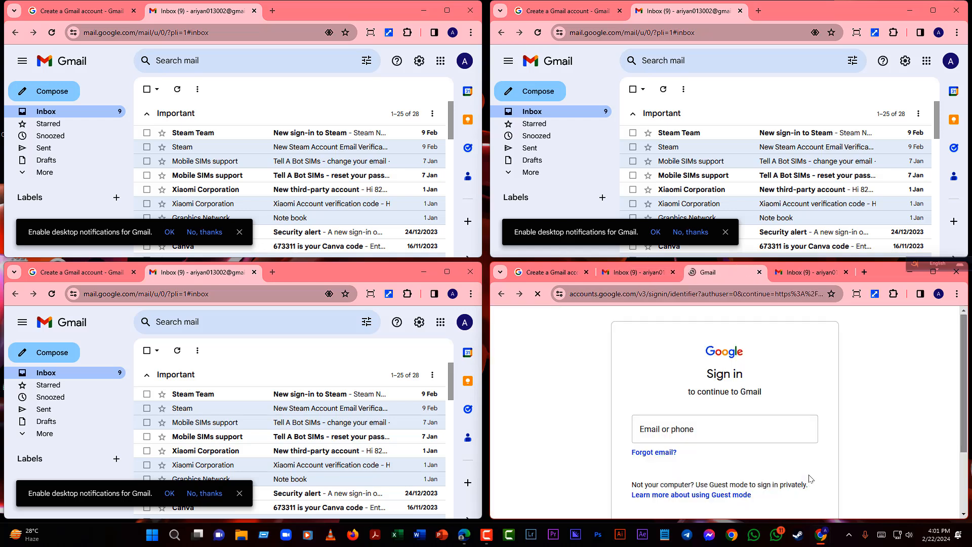
pyautogui.scroll(-5, 714, 467)
pyautogui.click(657, 444)
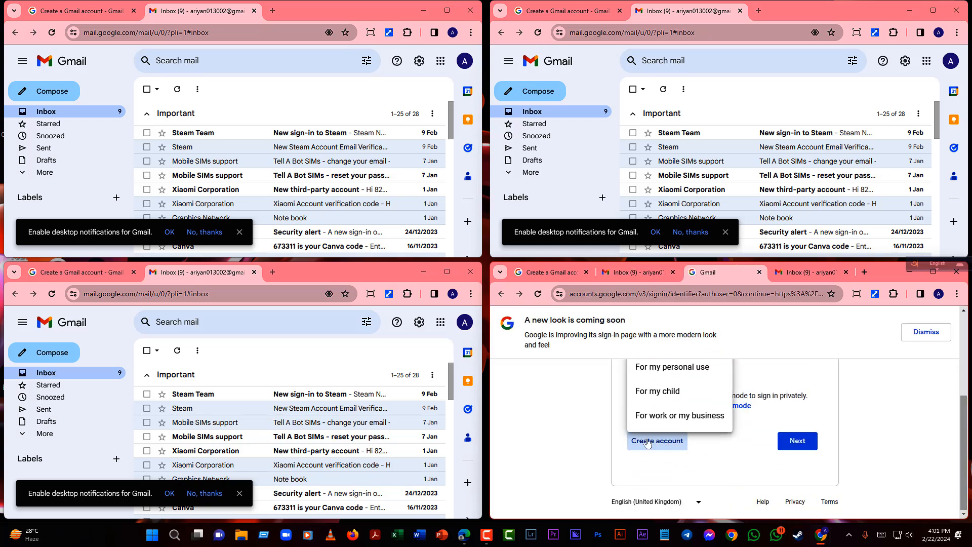
pyautogui.click(674, 372)
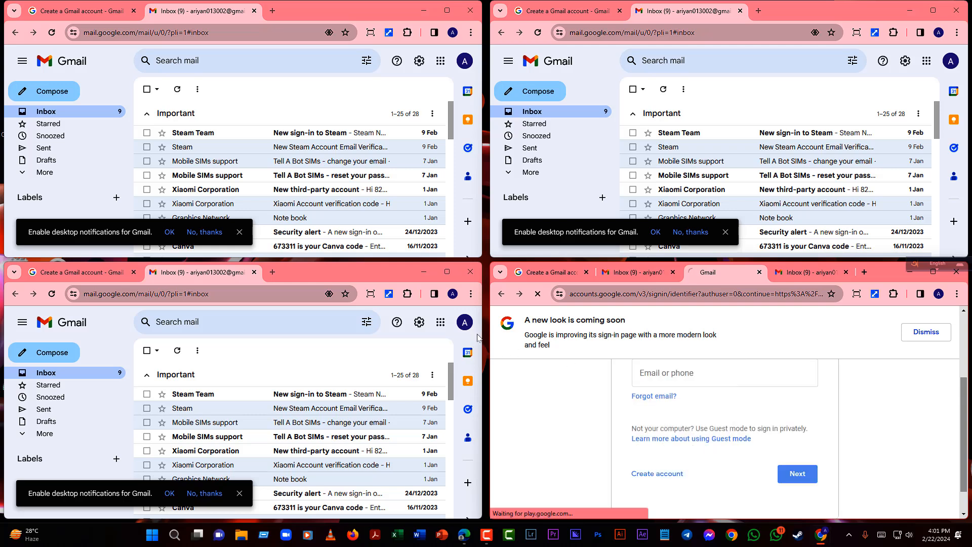
# - Start a personal-use account sign-up in the bottom-left window
pyautogui.click(461, 331)
pyautogui.click(317, 477)
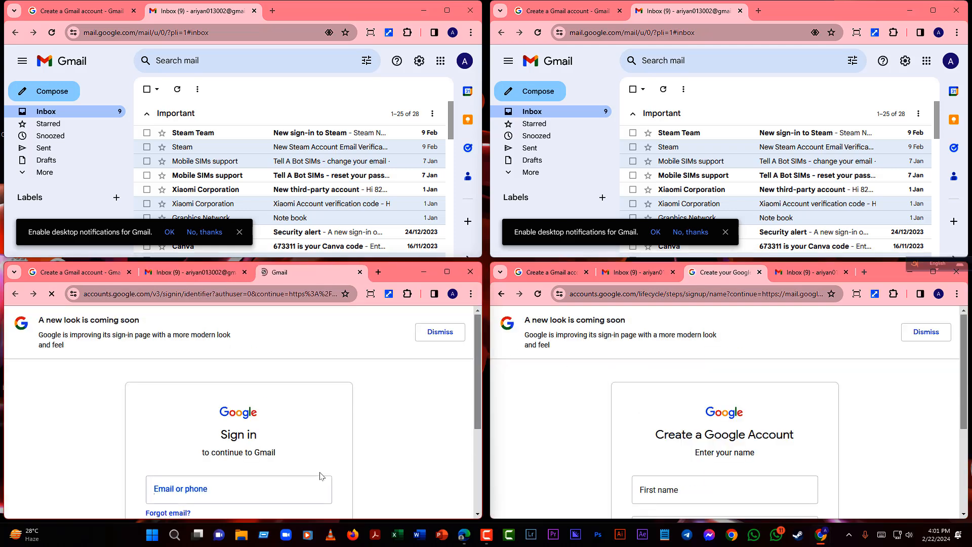
pyautogui.scroll(-5, 258, 445)
pyautogui.click(185, 441)
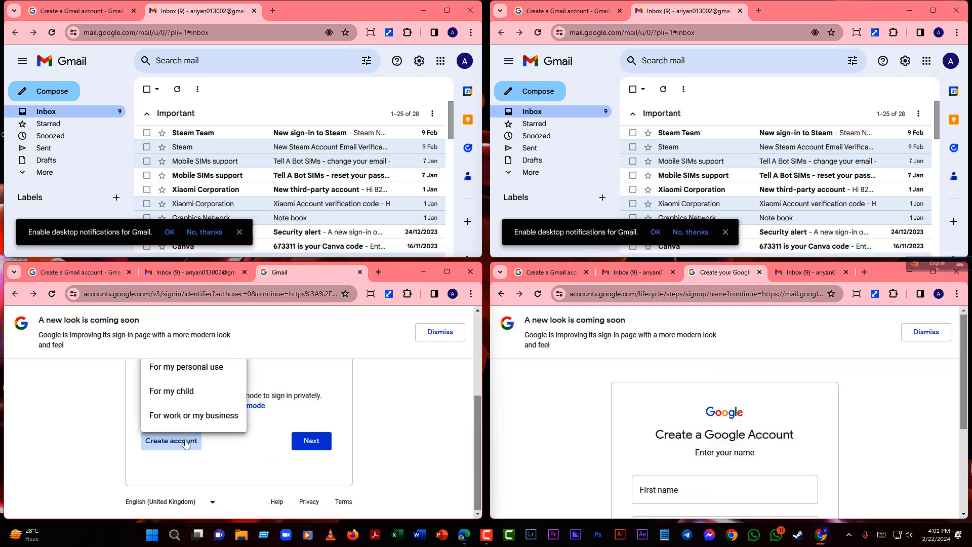
pyautogui.click(188, 367)
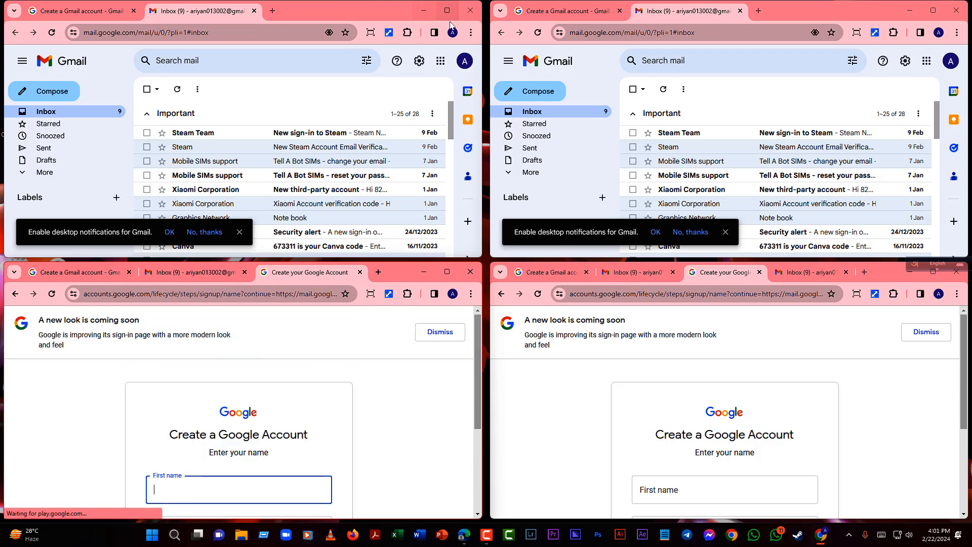
# - Start a personal-use account sign-up in the top-left window
pyautogui.click(464, 61)
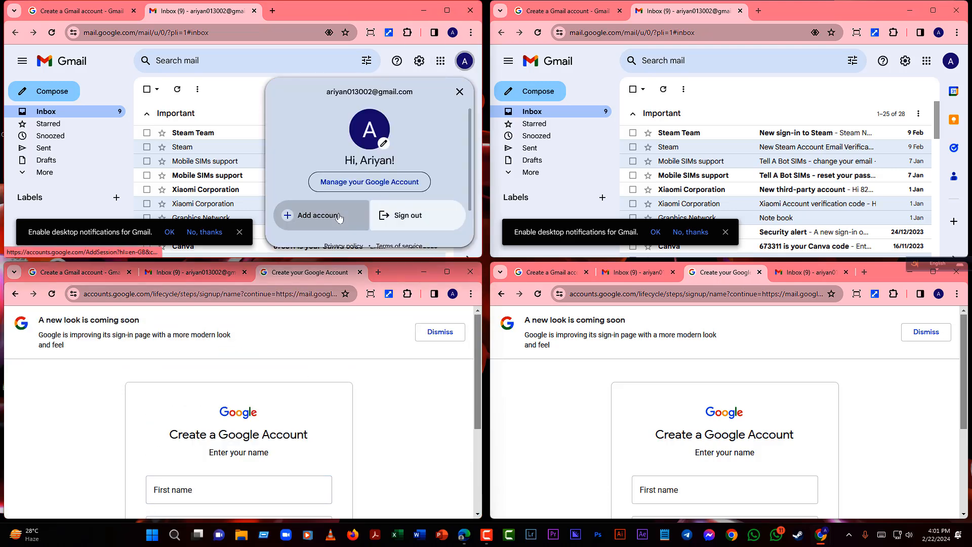
pyautogui.click(291, 215)
pyautogui.scroll(-5, 228, 203)
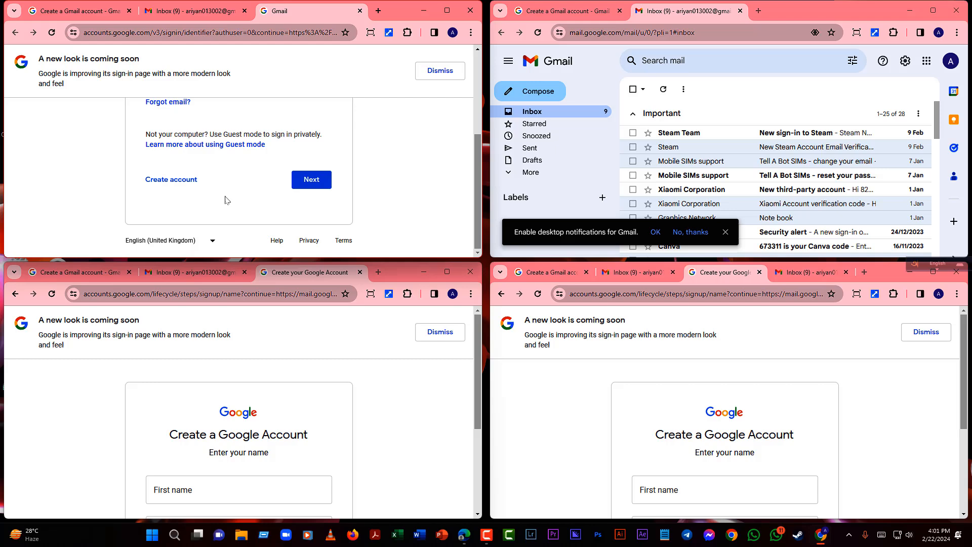
pyautogui.click(185, 183)
pyautogui.click(194, 107)
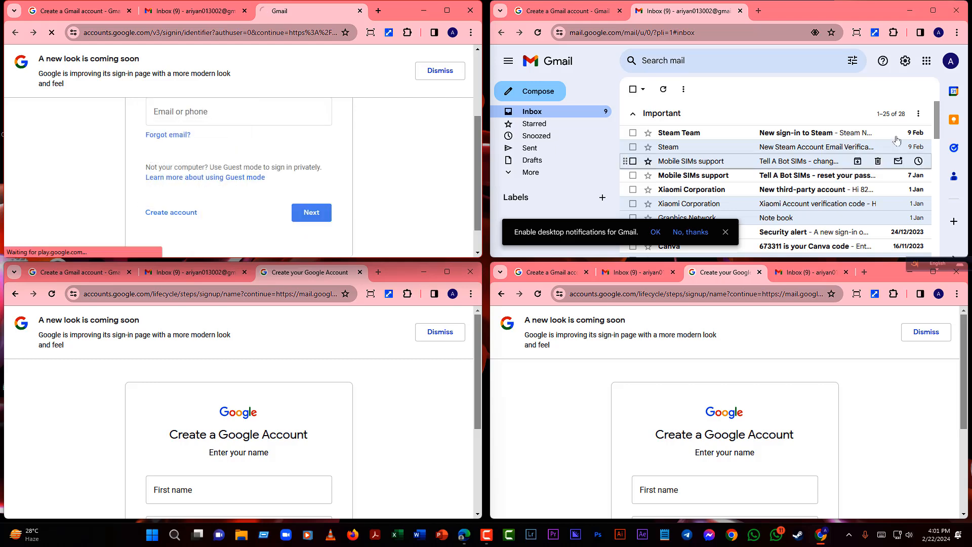
# - Start a personal-use account sign-up in the top-right window
pyautogui.click(950, 62)
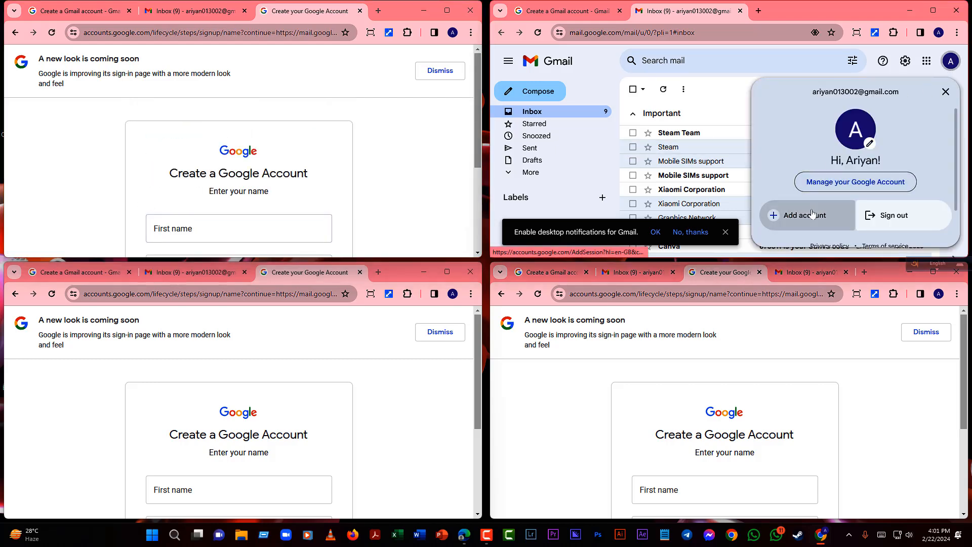
pyautogui.click(782, 215)
pyautogui.scroll(-5, 688, 197)
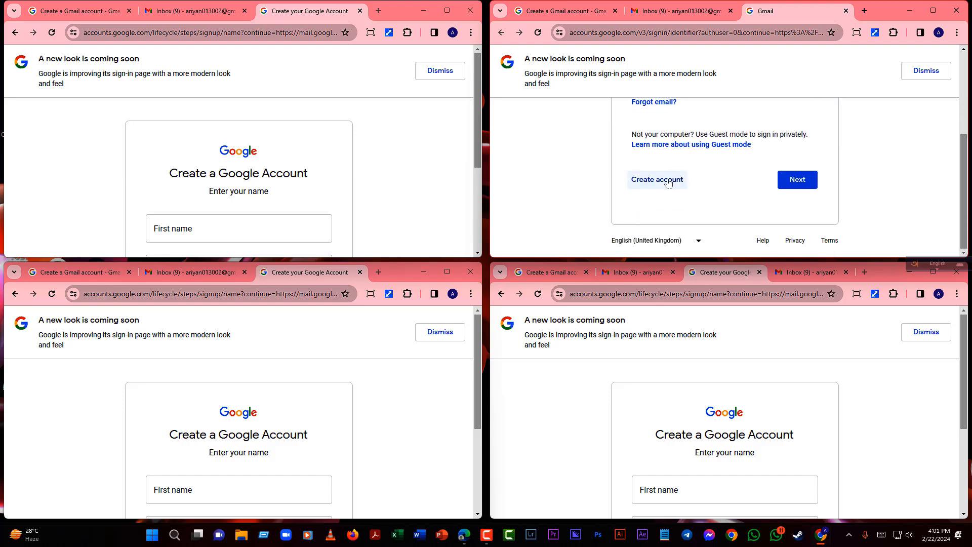
pyautogui.click(668, 182)
pyautogui.click(658, 107)
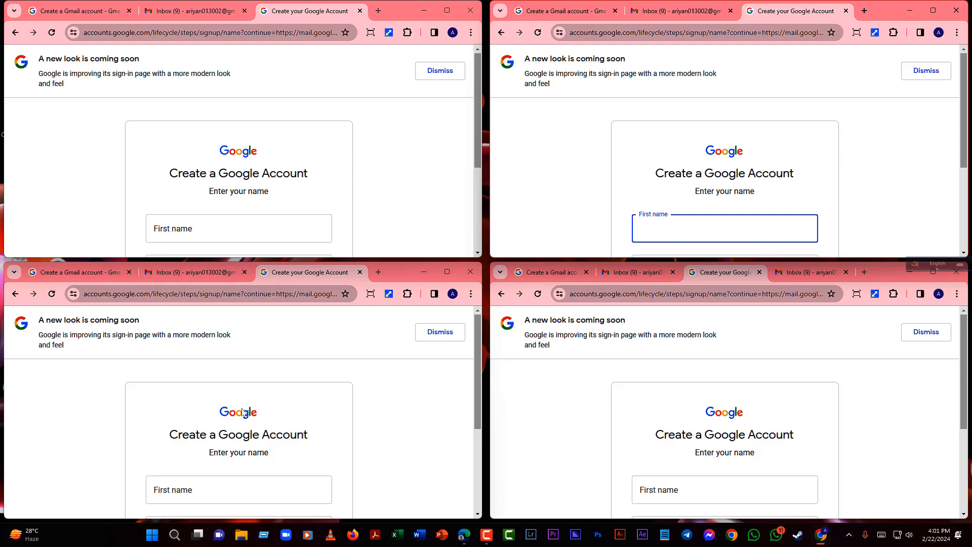
# - Add Desktop 4 in Task View, switch to it, and open Chrome with the first profile
pyautogui.click(199, 538)
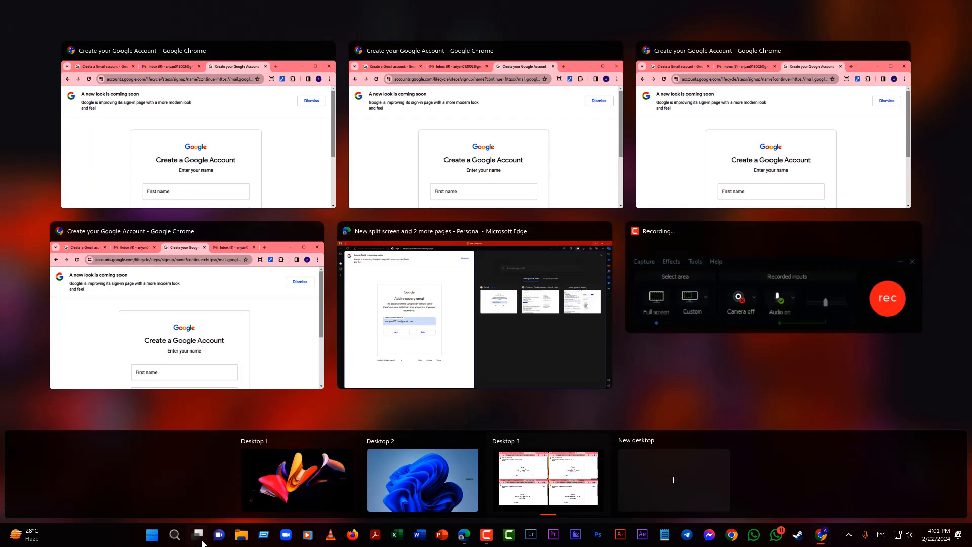
pyautogui.click(670, 487)
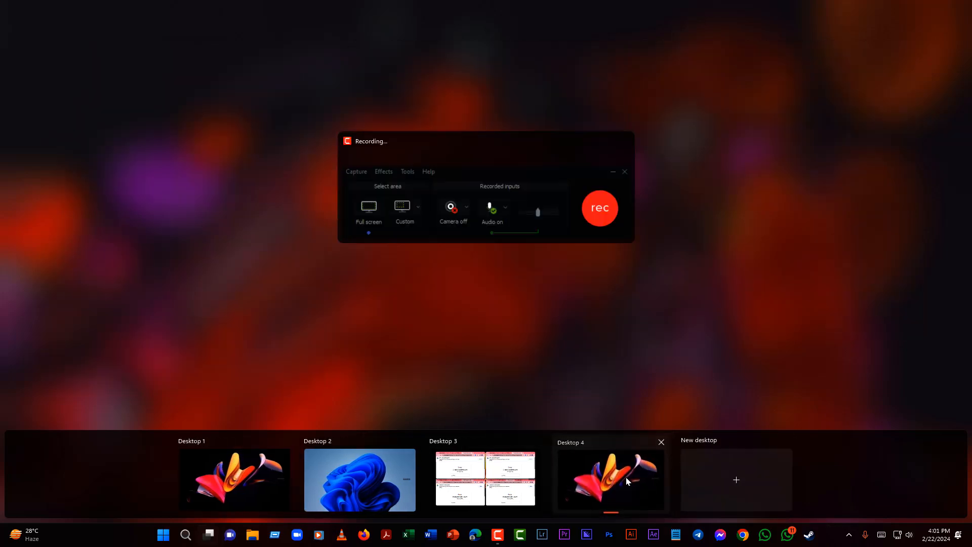
pyautogui.click(626, 480)
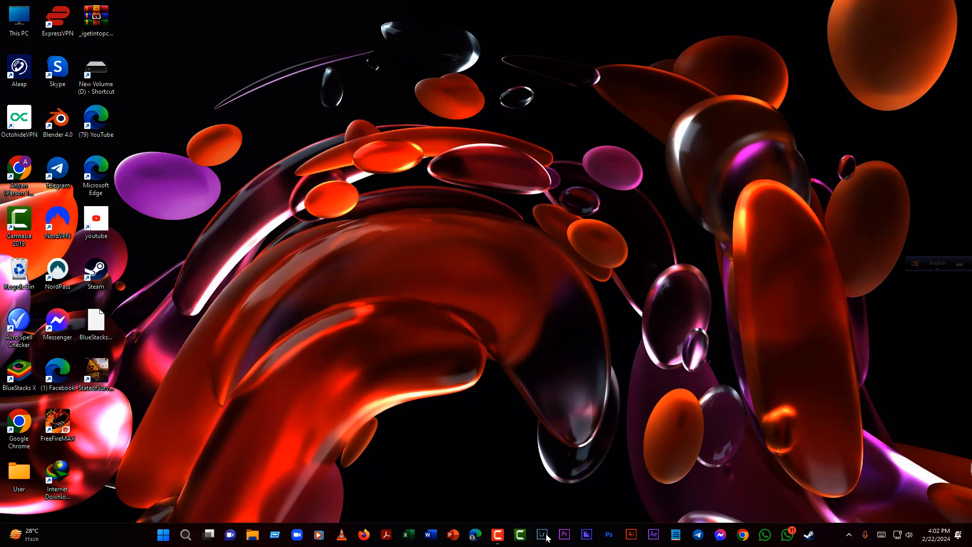
pyautogui.click(740, 537)
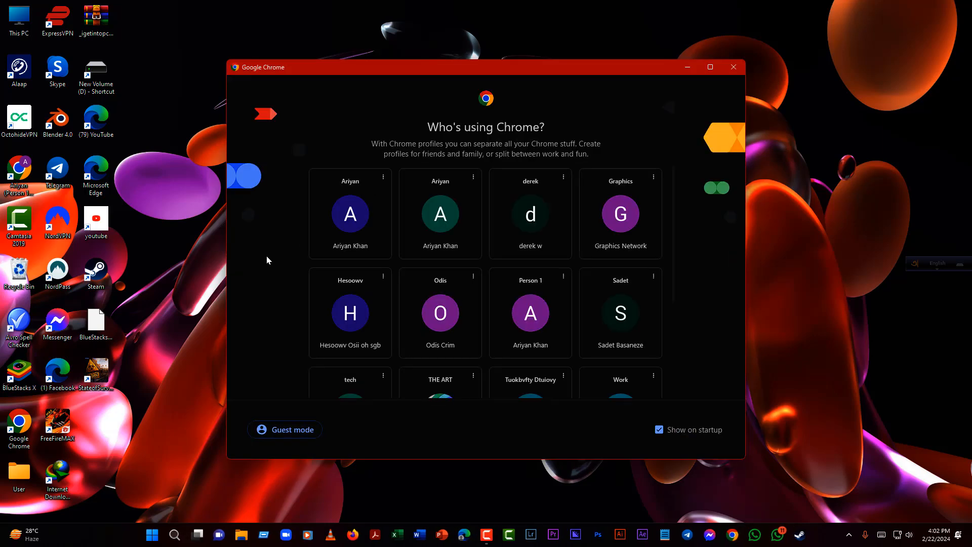
pyautogui.click(347, 223)
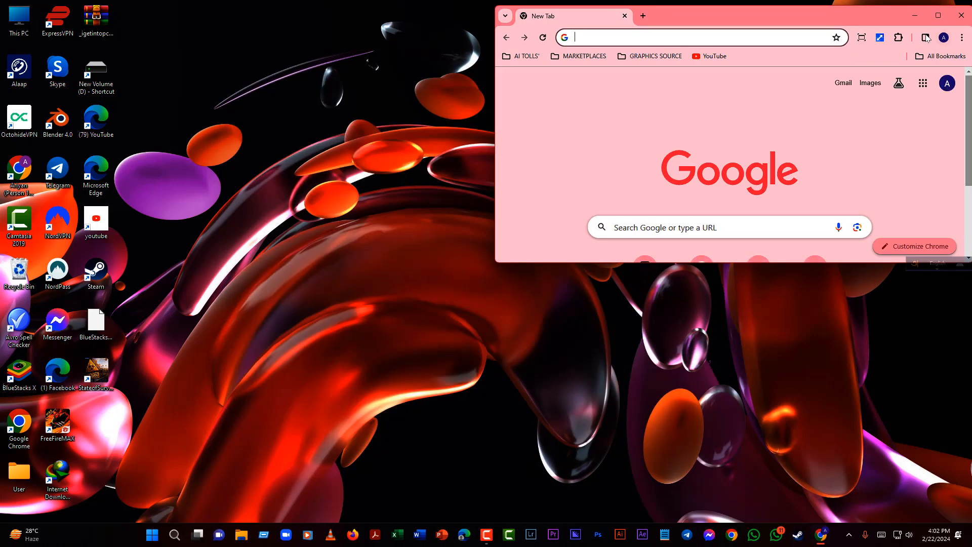
# - Tile four Chrome windows 2x2 and start a personal-use account sign-up in the top-left one
pyautogui.click(880, 37)
pyautogui.click(620, 78)
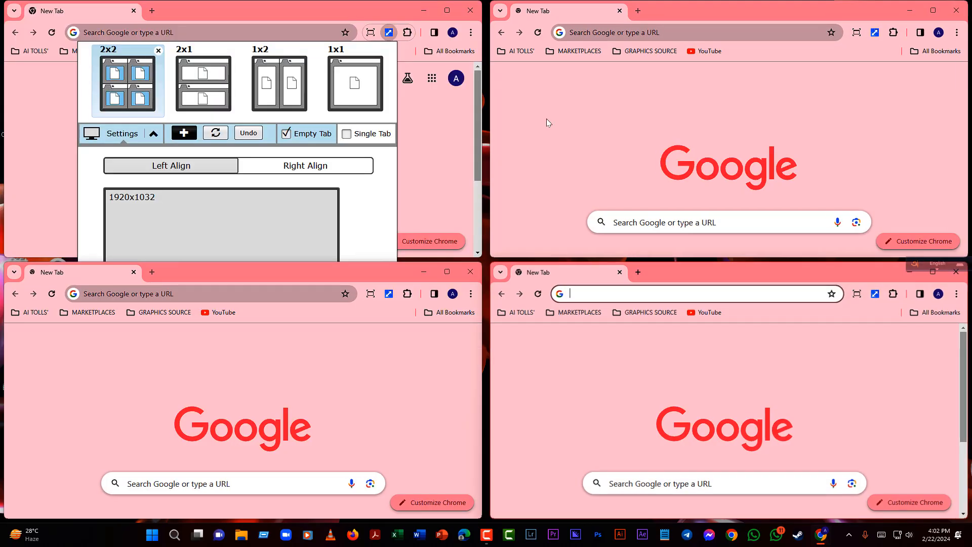
pyautogui.click(456, 78)
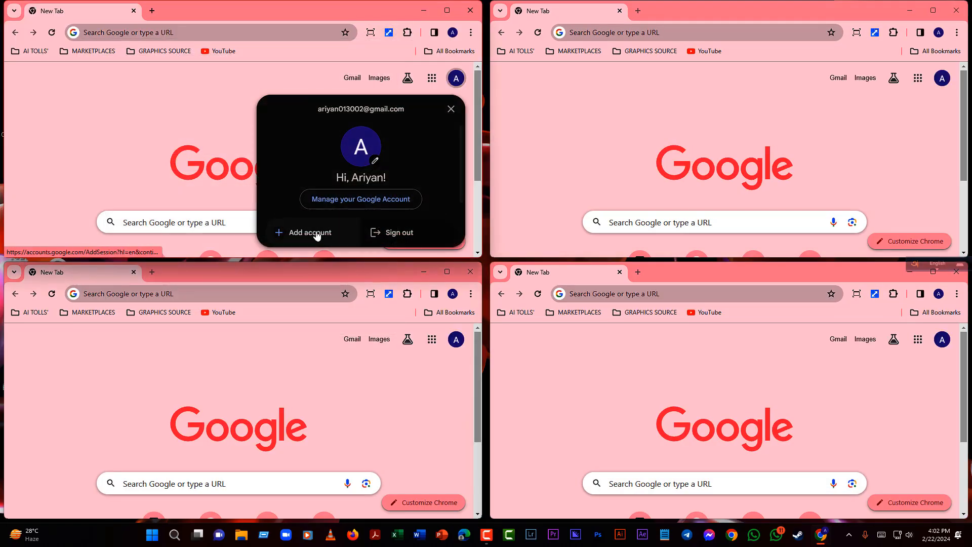
pyautogui.click(308, 231)
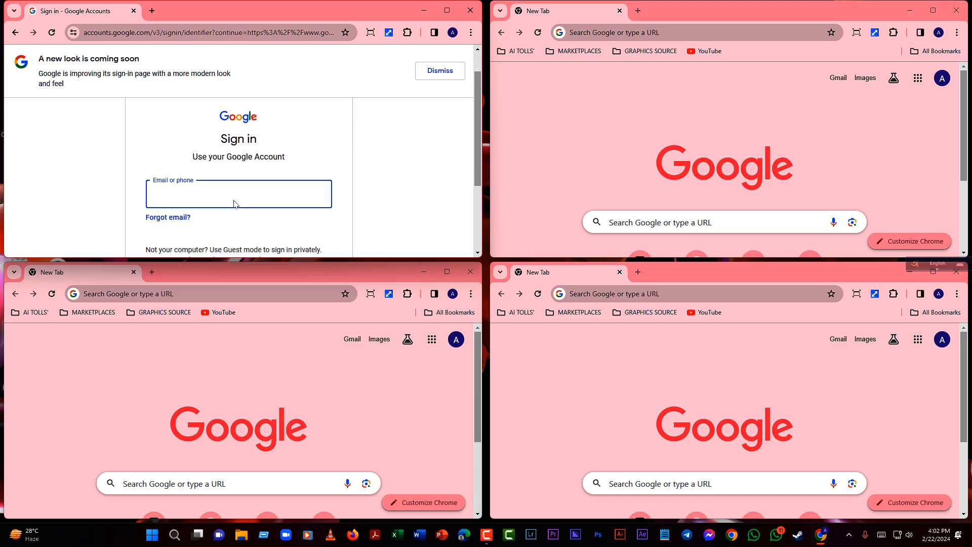
pyautogui.scroll(-2, 211, 186)
pyautogui.click(182, 180)
pyautogui.click(195, 106)
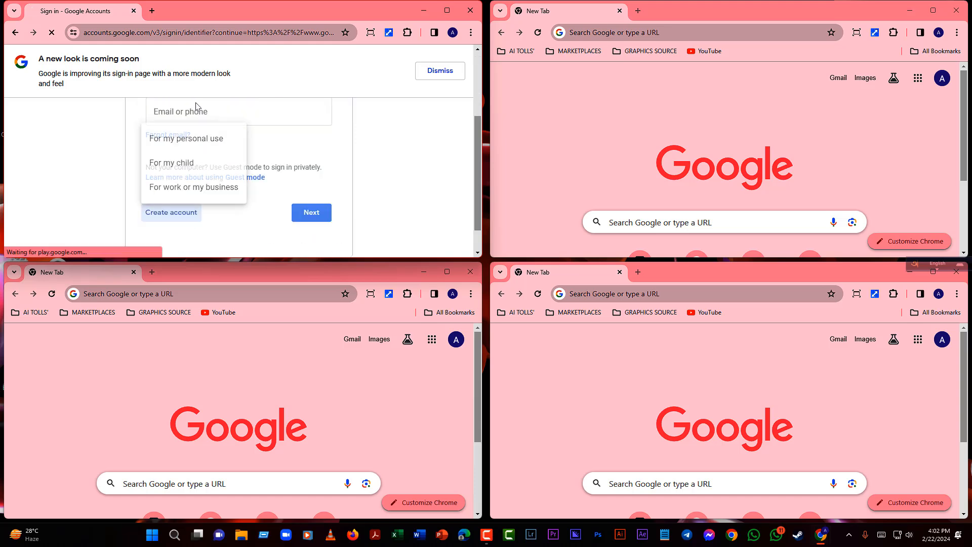
# - Start a personal-use account sign-up in the bottom-left window
pyautogui.click(456, 340)
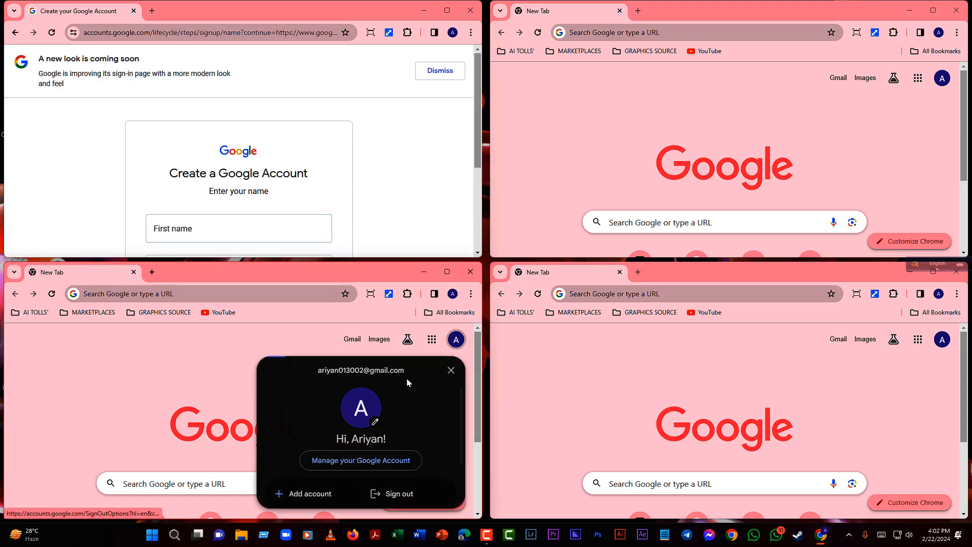
pyautogui.click(317, 491)
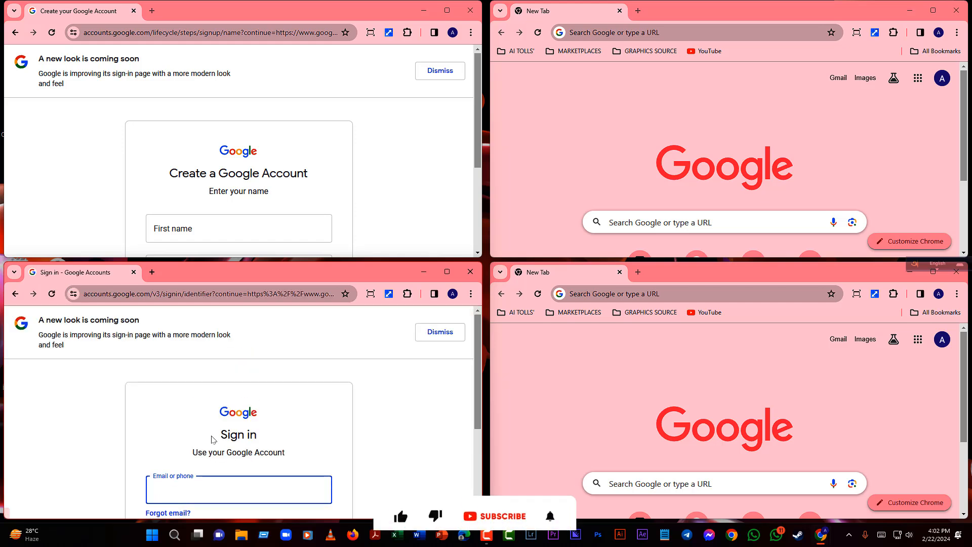
pyautogui.scroll(-3, 360, 371)
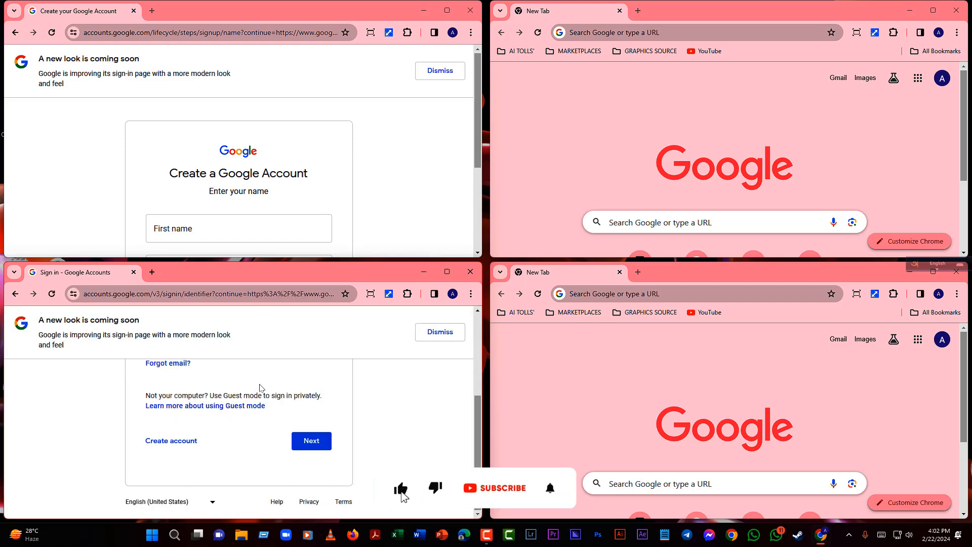
pyautogui.click(182, 440)
pyautogui.click(195, 372)
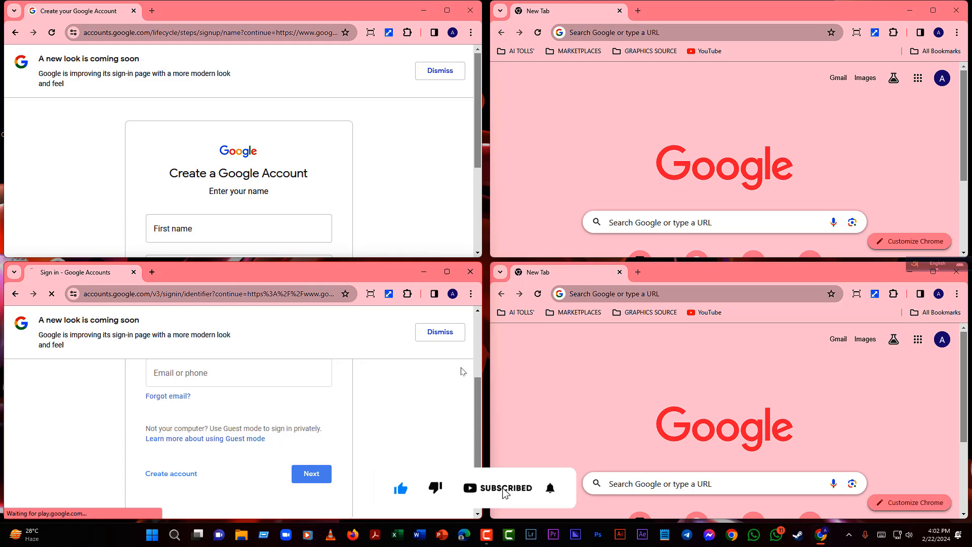
# - Start a personal-use account sign-up in the bottom-right window
pyautogui.click(942, 339)
pyautogui.click(794, 492)
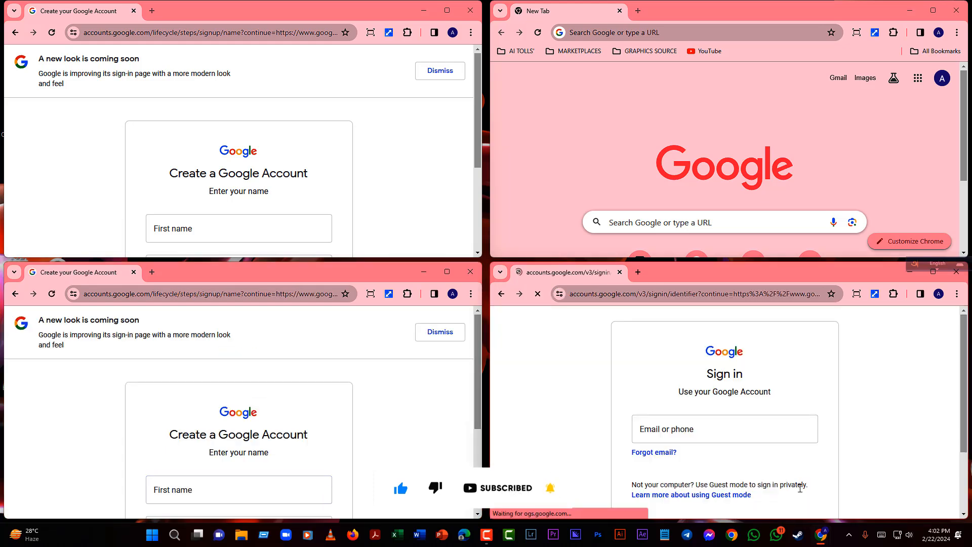
pyautogui.scroll(-3, 670, 443)
pyautogui.click(668, 442)
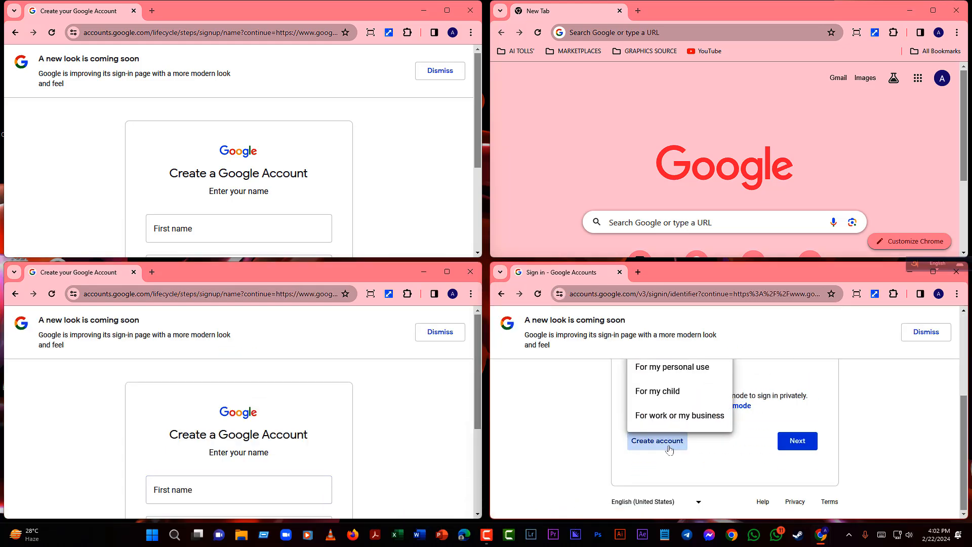
pyautogui.click(672, 367)
# - Start a personal-use account sign-up in the top-right window
pyautogui.click(942, 78)
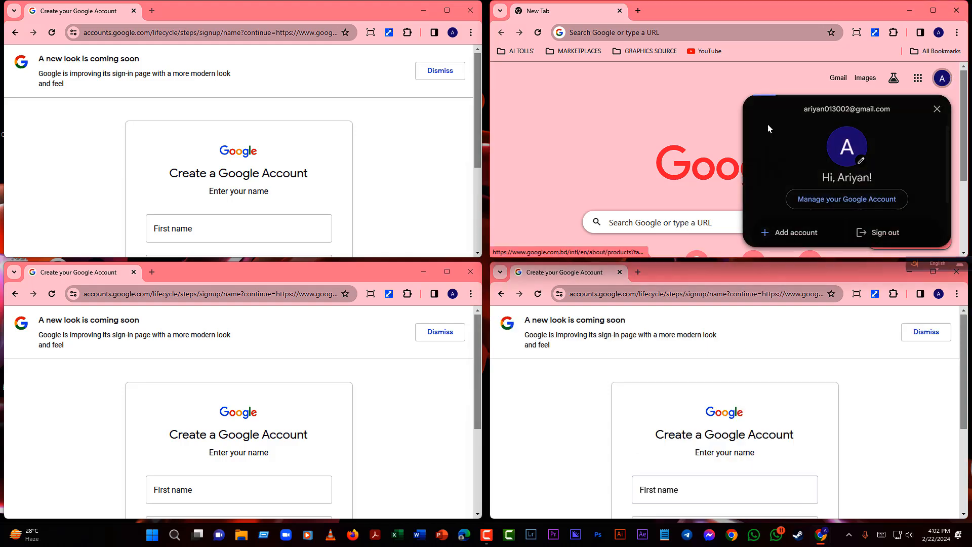
pyautogui.click(787, 232)
pyautogui.scroll(-3, 691, 188)
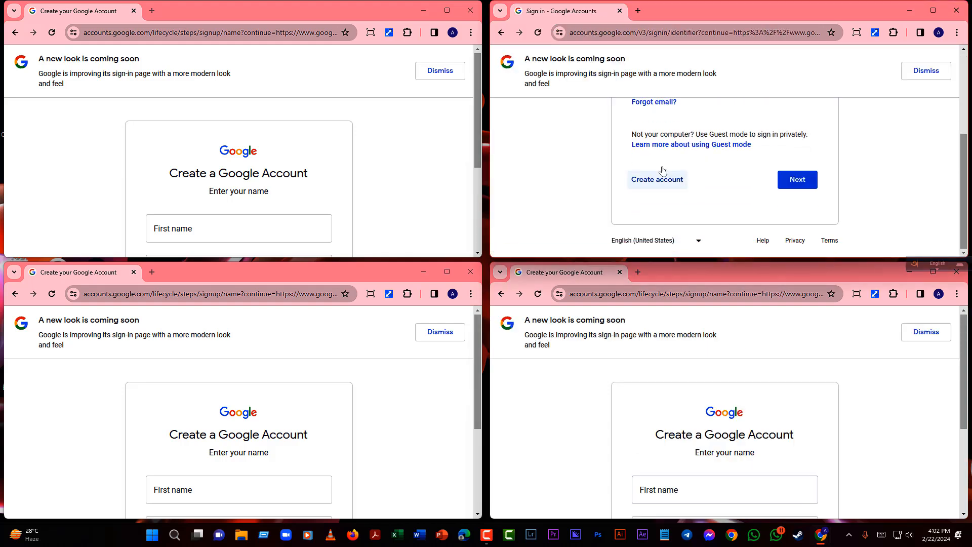
pyautogui.click(656, 180)
pyautogui.click(669, 107)
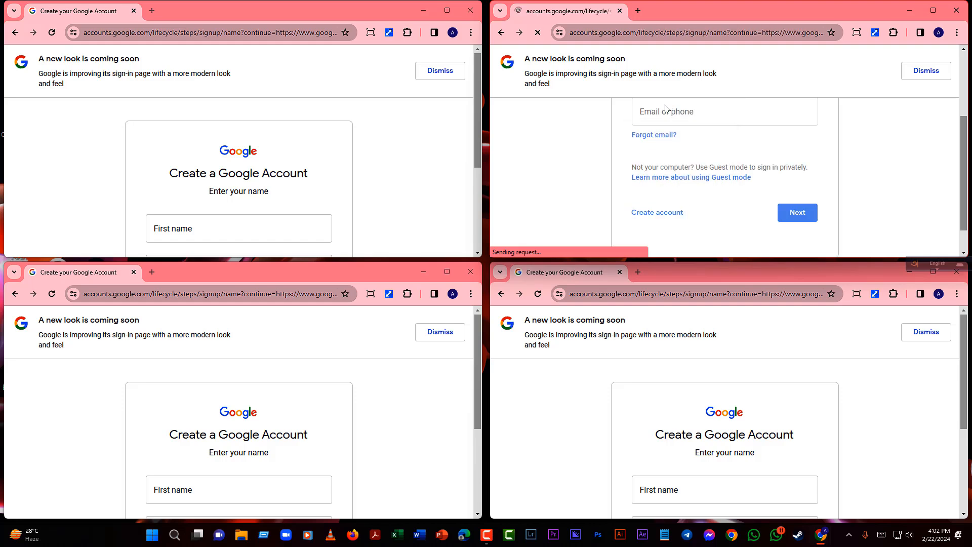
# - Enter a first name and last name in the top-left sign-up form
pyautogui.click(209, 227)
pyautogui.scroll(-3, 216, 218)
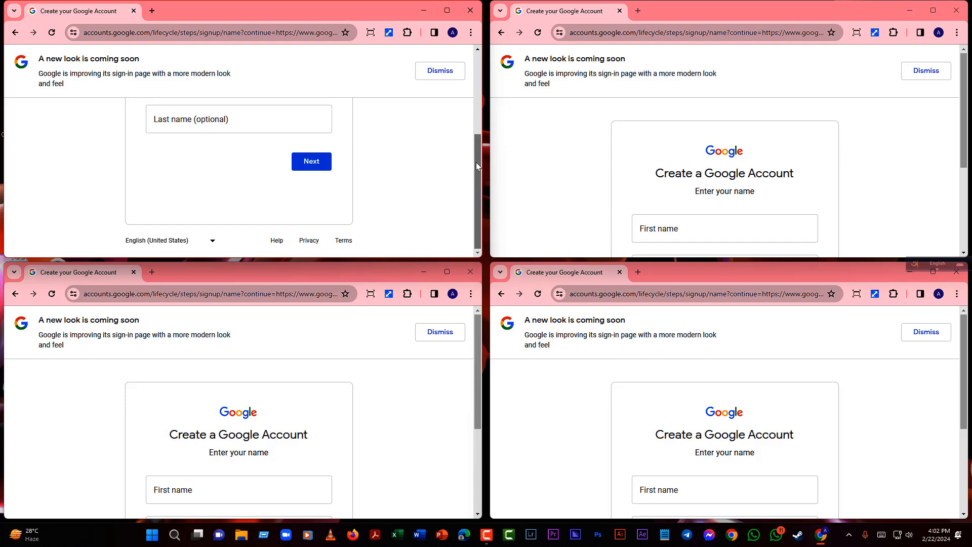
pyautogui.moveTo(479, 167); pyautogui.dragTo(479, 129)
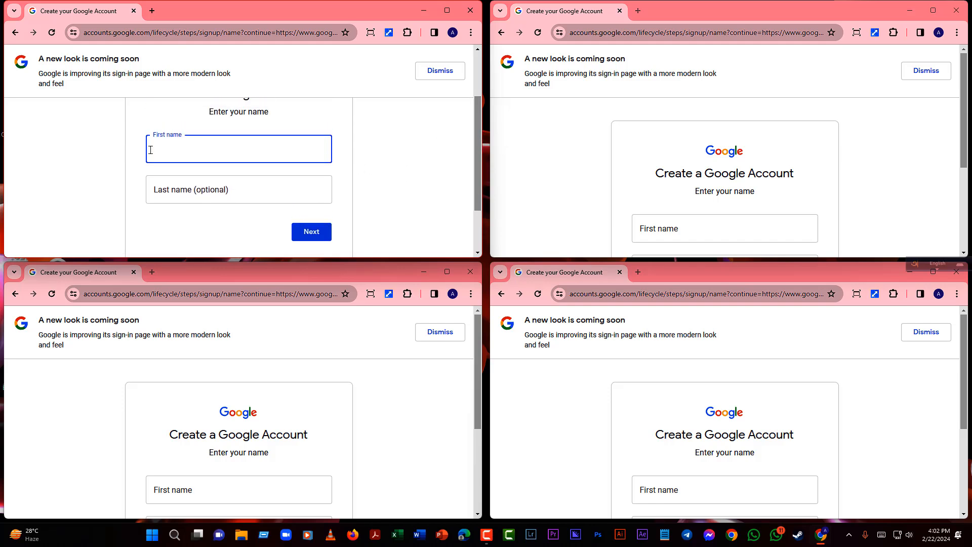
pyautogui.write('mst')
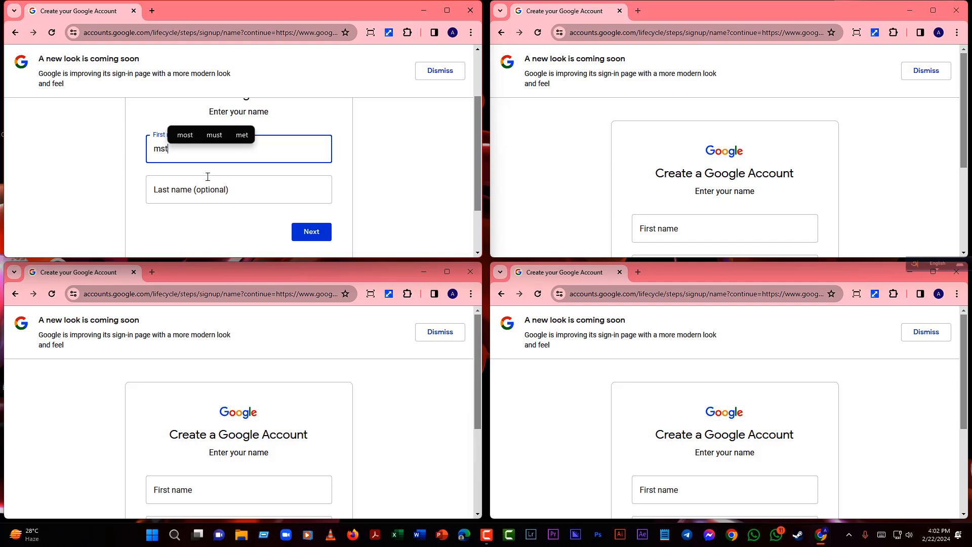
pyautogui.click(206, 185)
pyautogui.write('s')
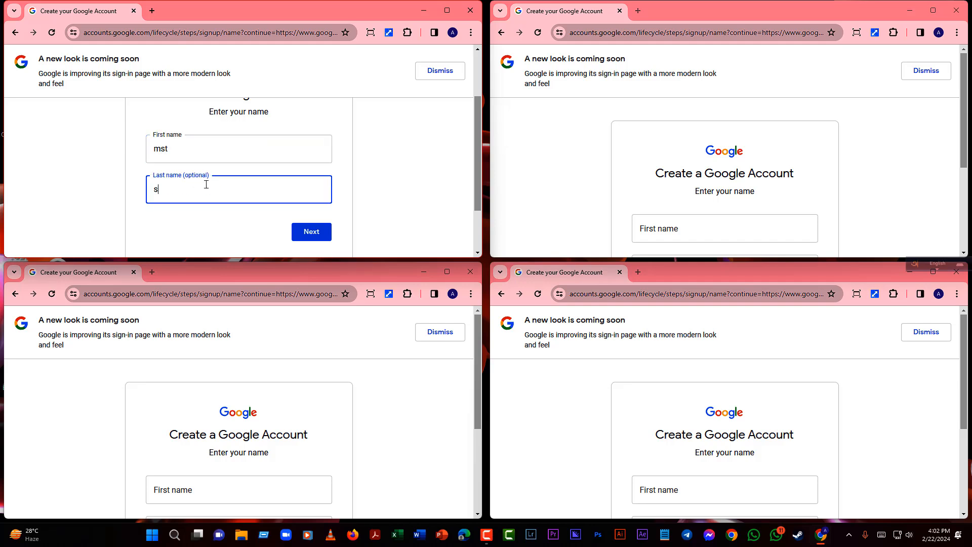
pyautogui.write('harmin')
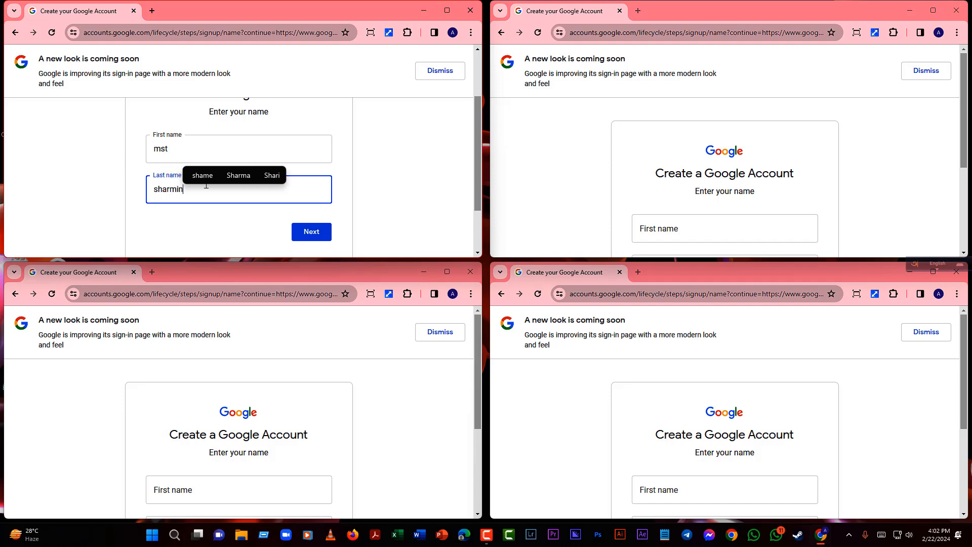
# - Enter first names in the other three forms, accepting the suggested spelling in the bottom-right
pyautogui.click(227, 487)
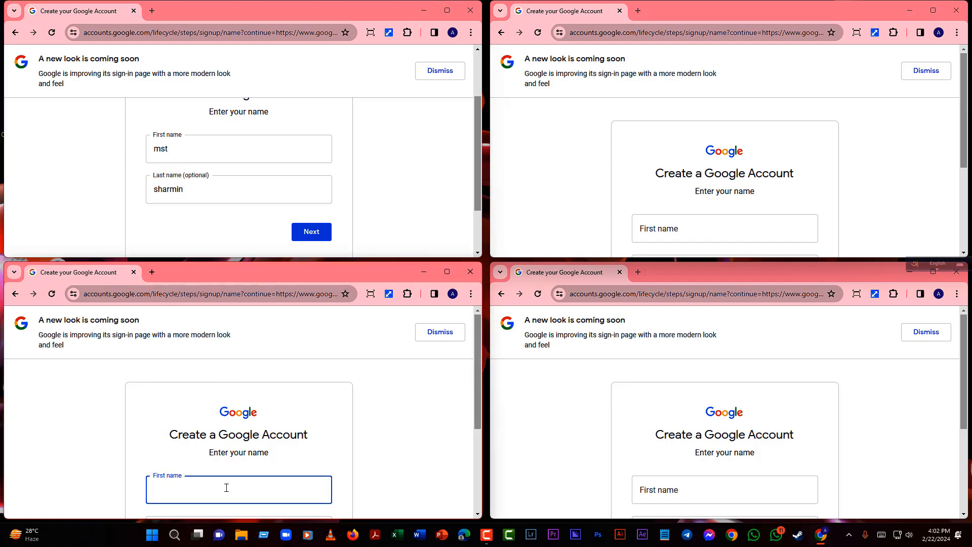
pyautogui.write('mst ')
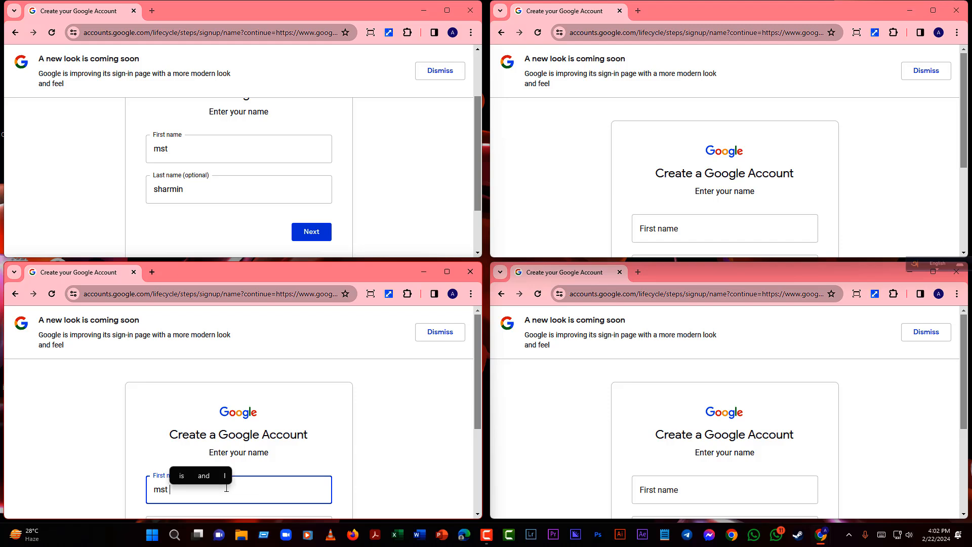
pyautogui.write('shar')
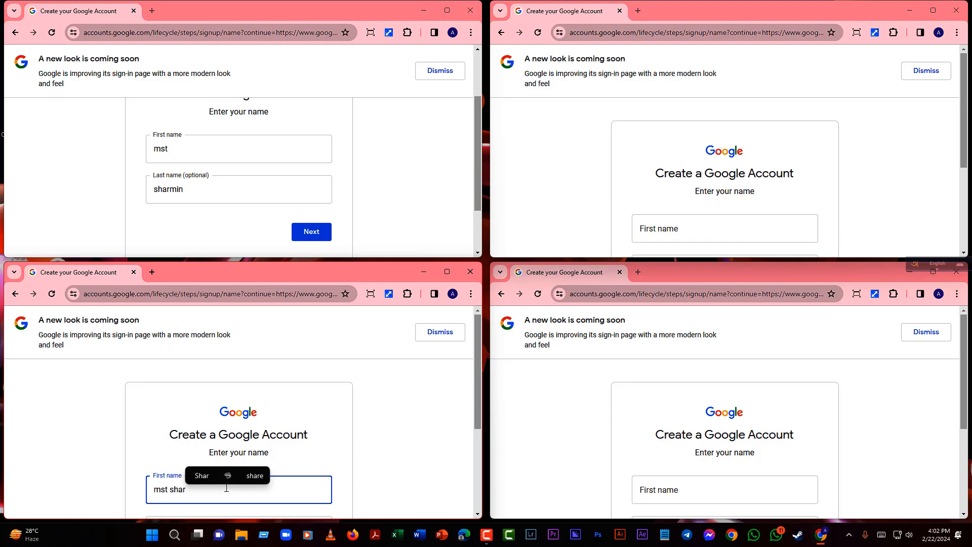
pyautogui.write('min')
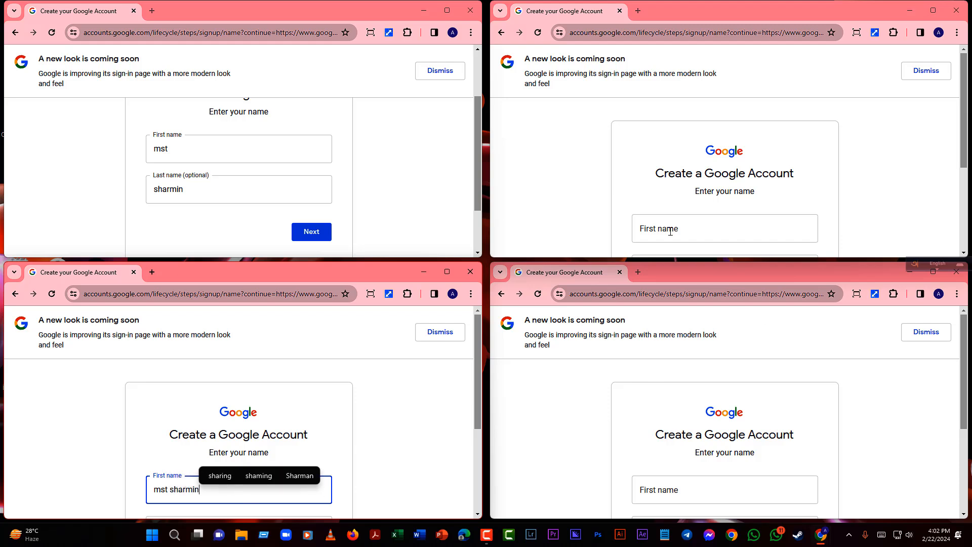
pyautogui.click(669, 231)
pyautogui.write('s')
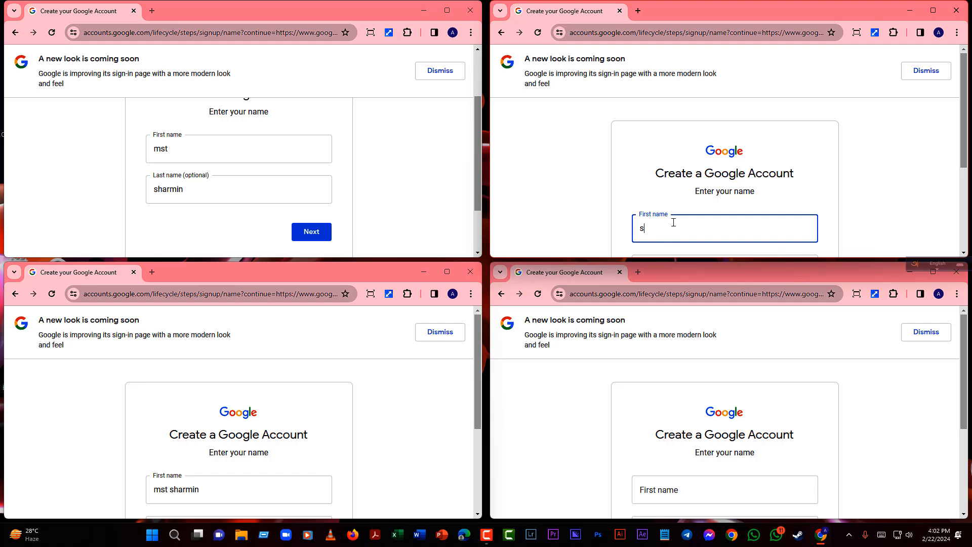
pyautogui.write('harmin')
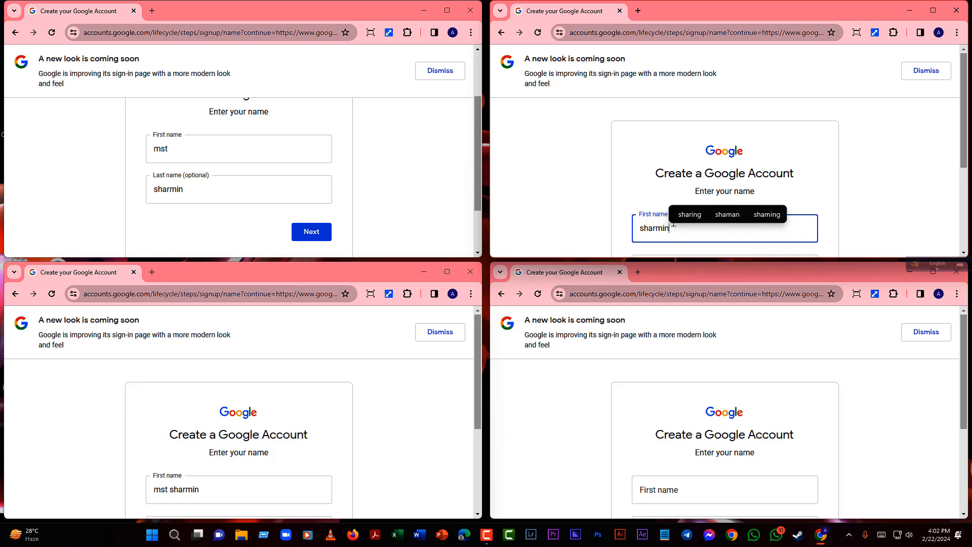
pyautogui.click(665, 489)
pyautogui.write('shA')
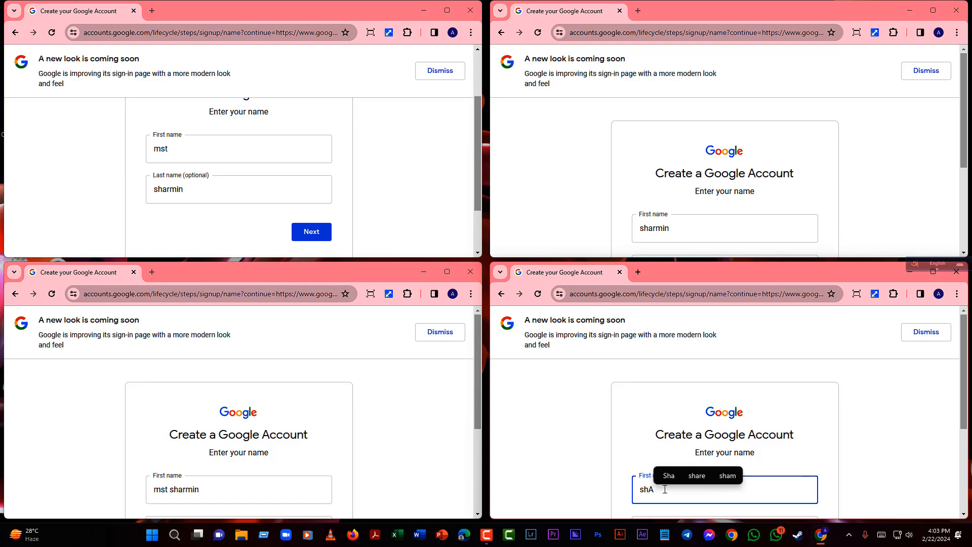
pyautogui.write('RMIN')
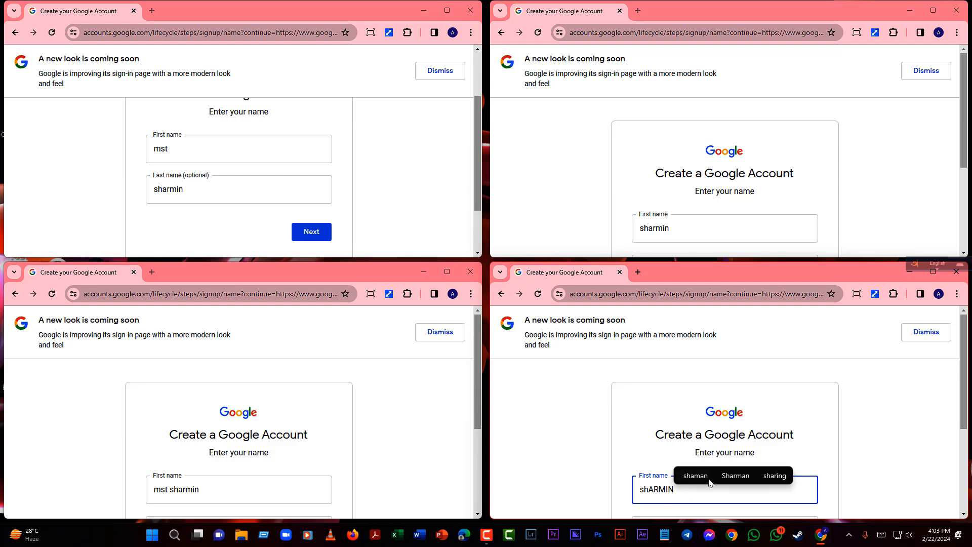
pyautogui.click(724, 481)
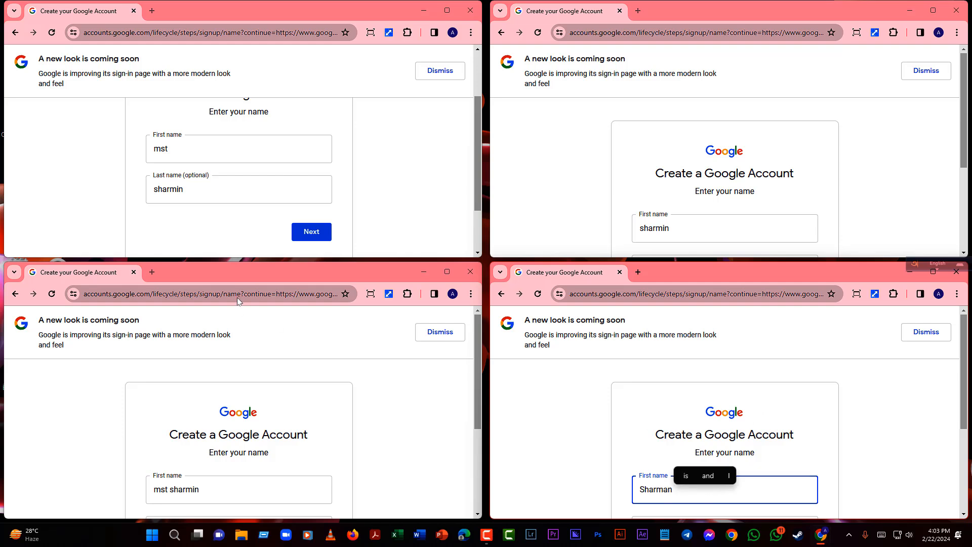
# - Submit the name pages in the top-left, bottom-left and bottom-right windows
pyautogui.click(320, 239)
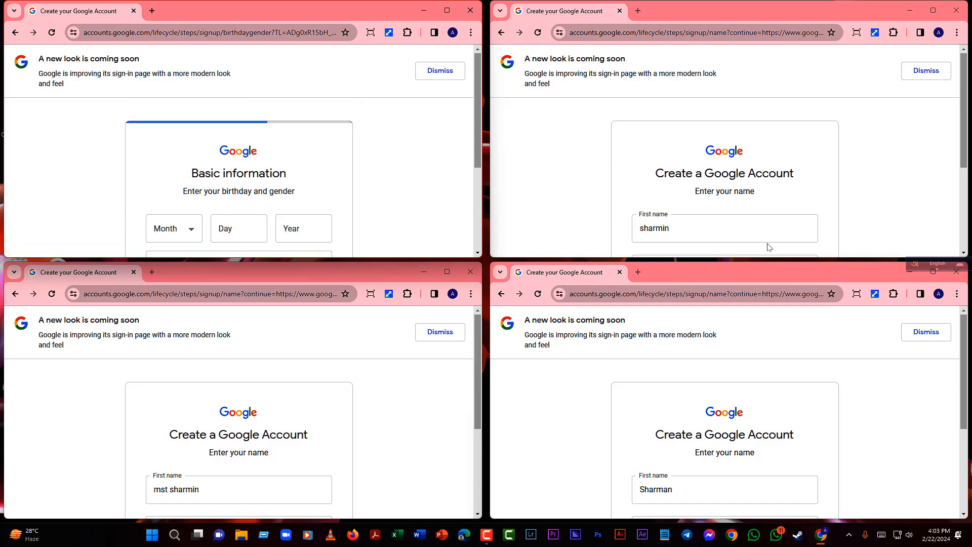
pyautogui.scroll(-2, 785, 217)
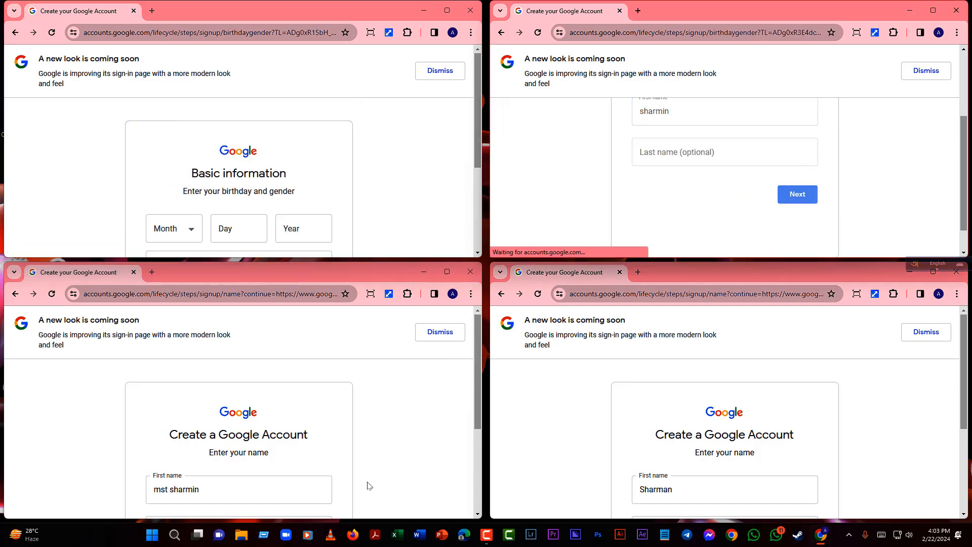
pyautogui.scroll(-3, 358, 458)
pyautogui.click(320, 426)
pyautogui.scroll(-3, 781, 441)
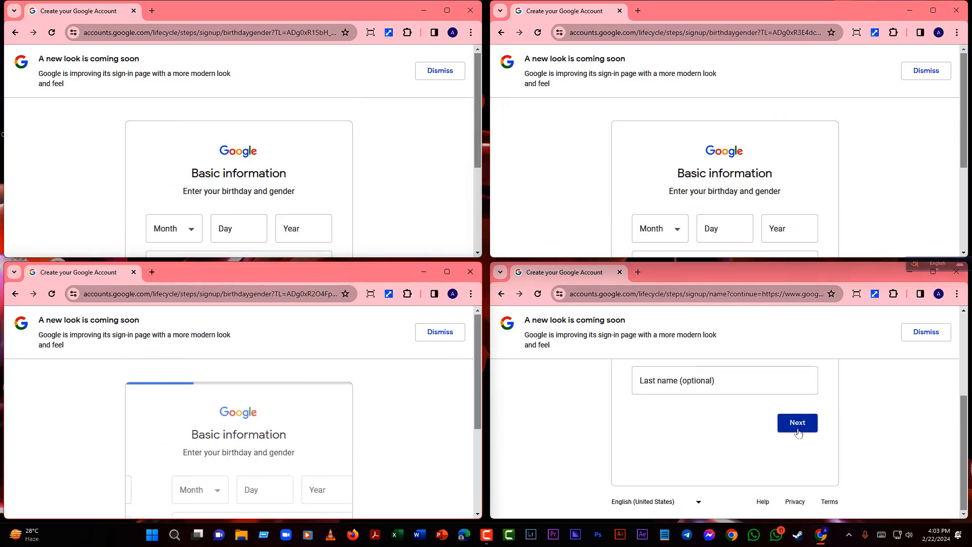
pyautogui.click(795, 454)
# - In the top-left form, enter a January birth date and gender Female, then continue
pyautogui.click(191, 230)
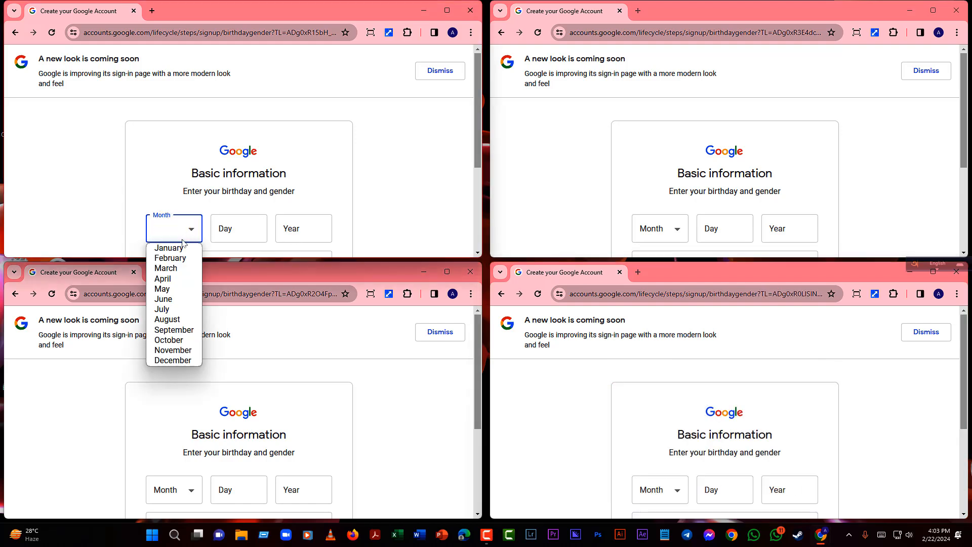
pyautogui.click(184, 245)
pyautogui.click(237, 223)
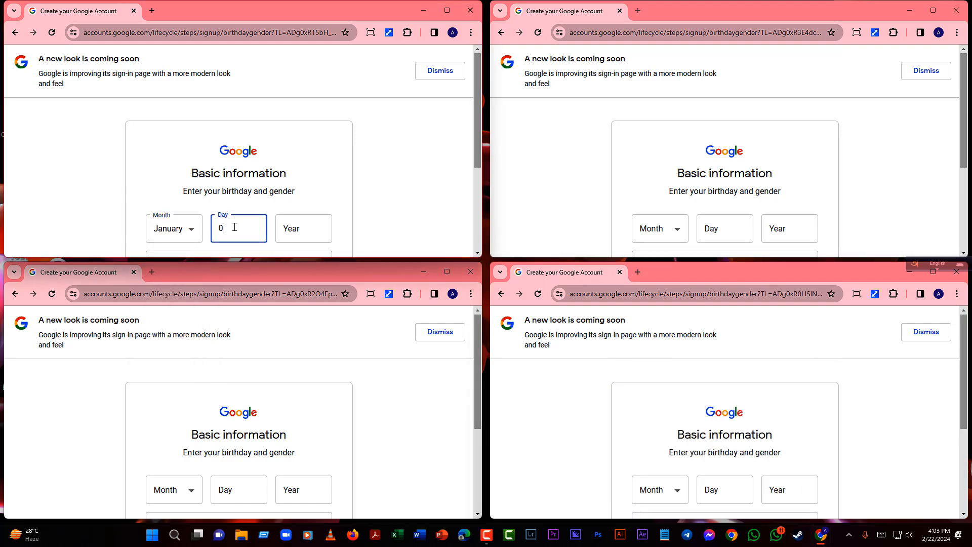
pyautogui.click(292, 228)
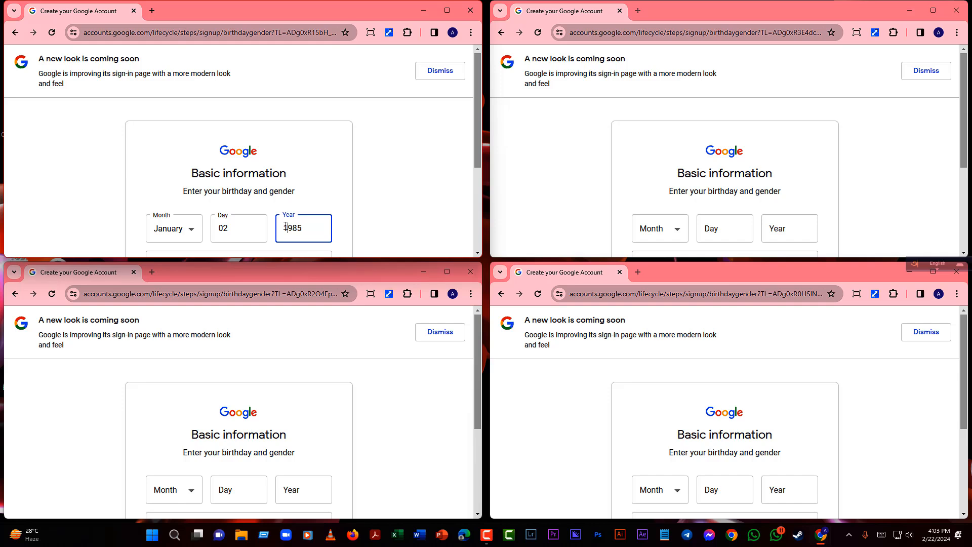
pyautogui.click(174, 498)
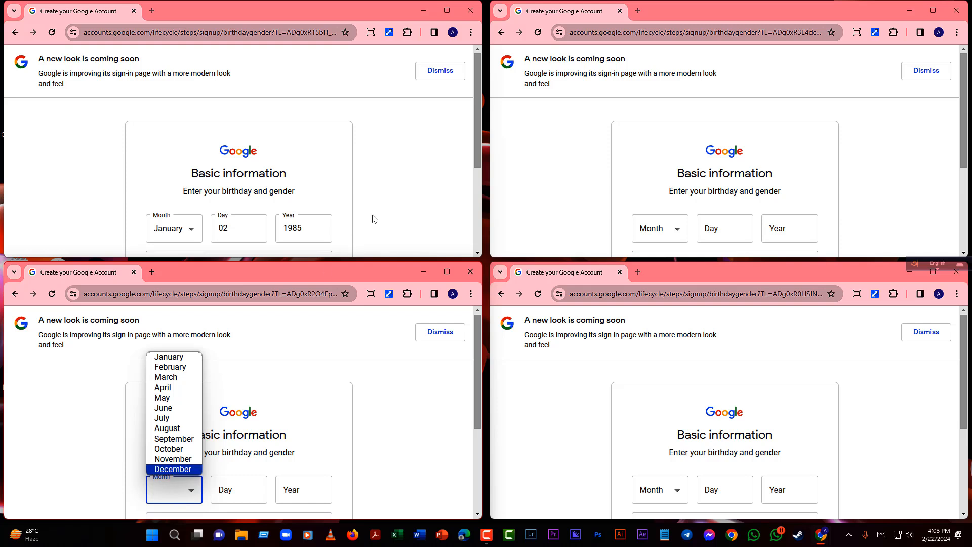
pyautogui.scroll(-3, 374, 217)
pyautogui.click(328, 178)
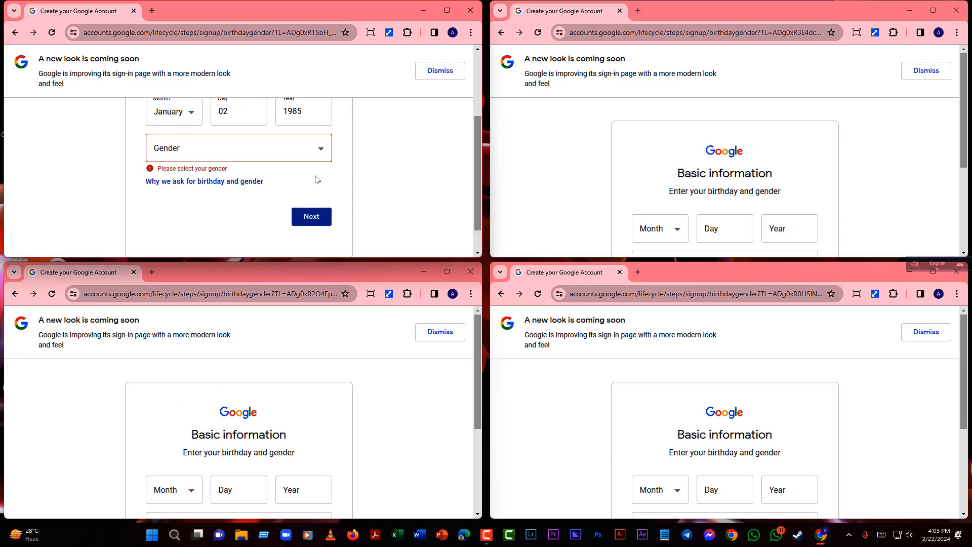
pyautogui.click(275, 147)
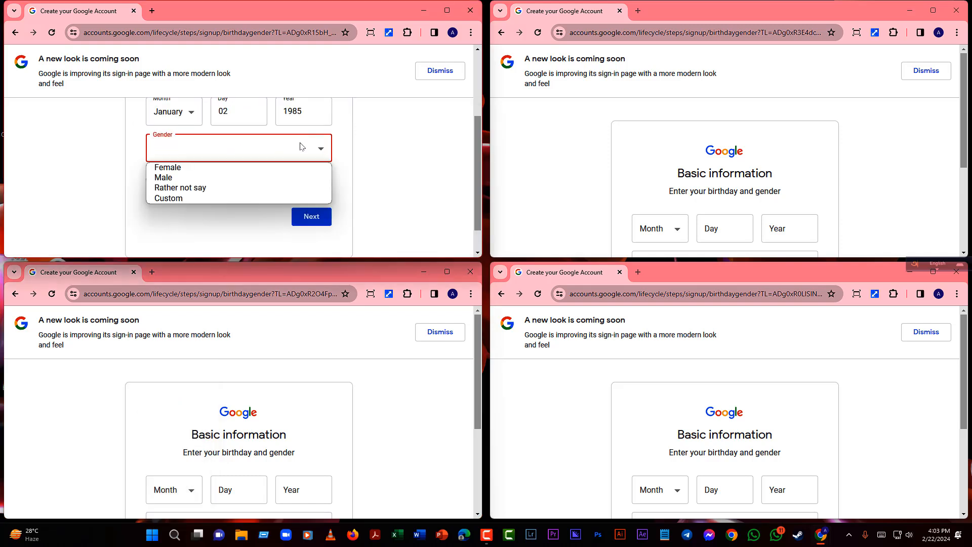
pyautogui.click(236, 167)
pyautogui.click(306, 211)
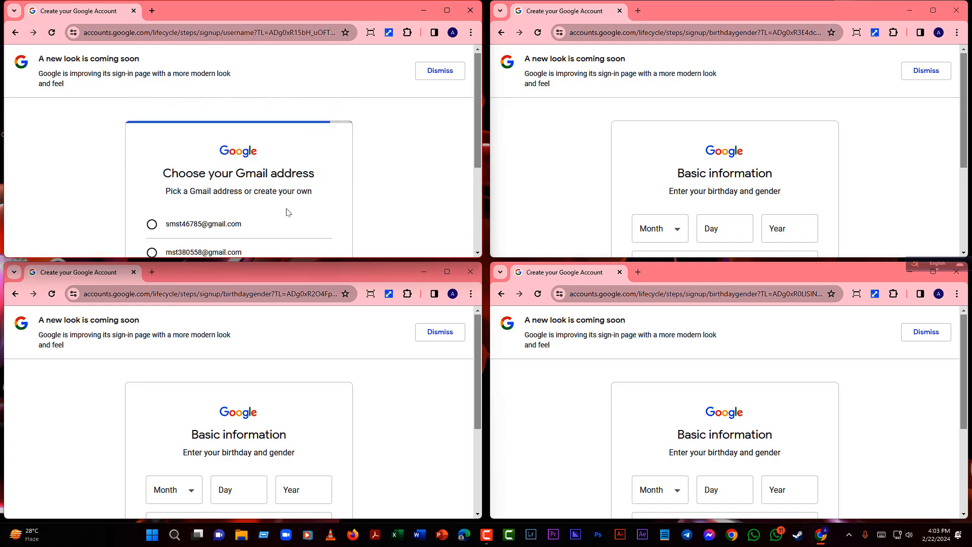
# - Choose the first suggested Gmail address in the top-left sign-up
pyautogui.click(158, 225)
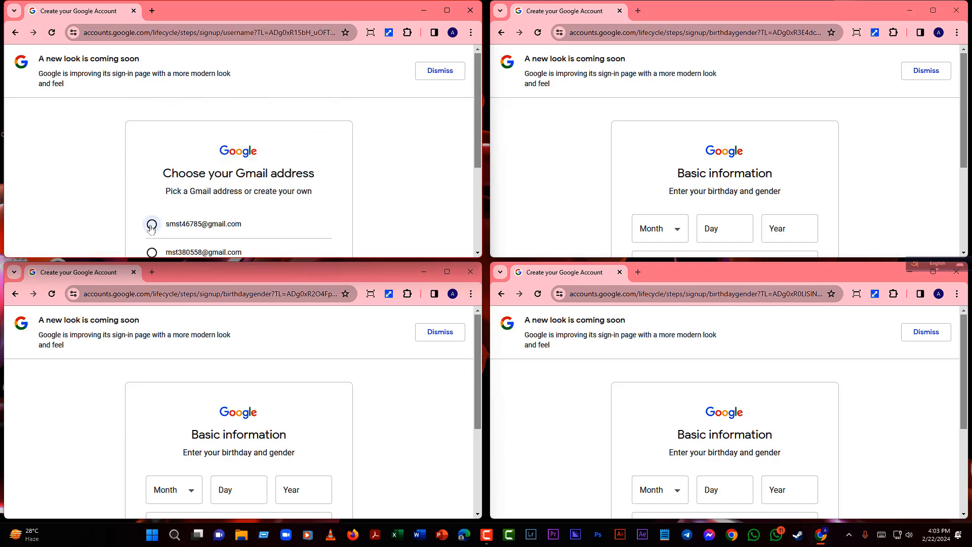
pyautogui.scroll(-3, 265, 203)
pyautogui.click(318, 177)
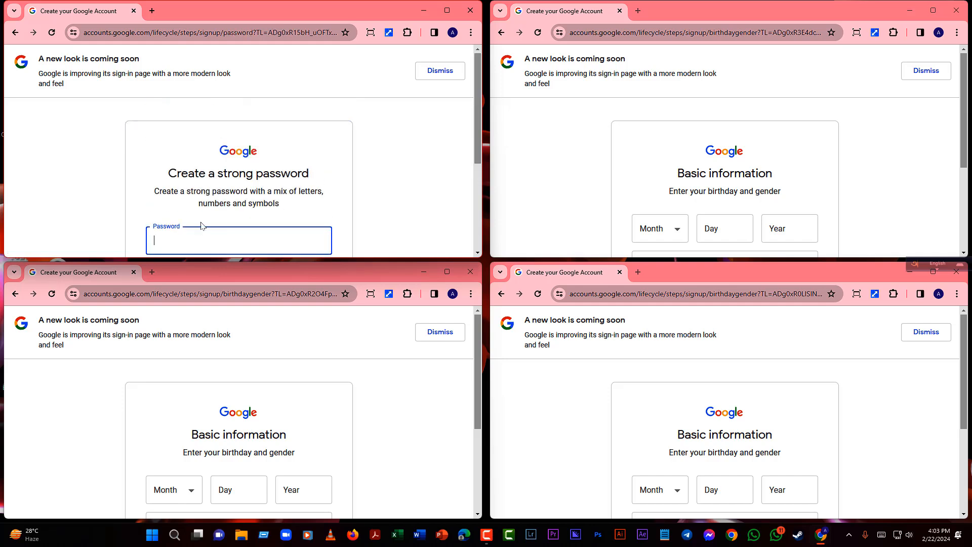
# - Paste the new password into the Password and Confirm fields and submit
pyautogui.scroll(-3, 201, 225)
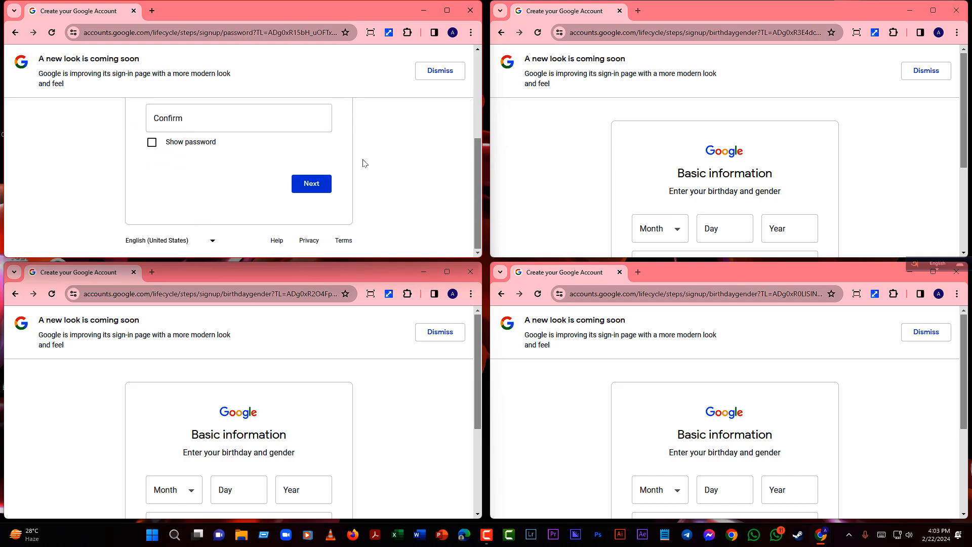
pyautogui.scroll(1, 477, 167)
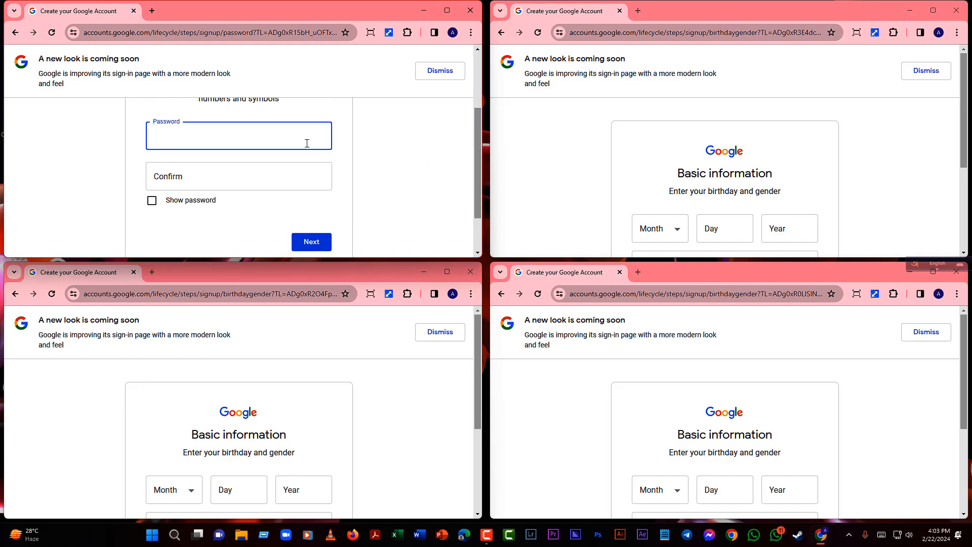
pyautogui.hotkey('ctrl', 'v')
pyautogui.click(238, 182)
pyautogui.hotkey('ctrl', 'v')
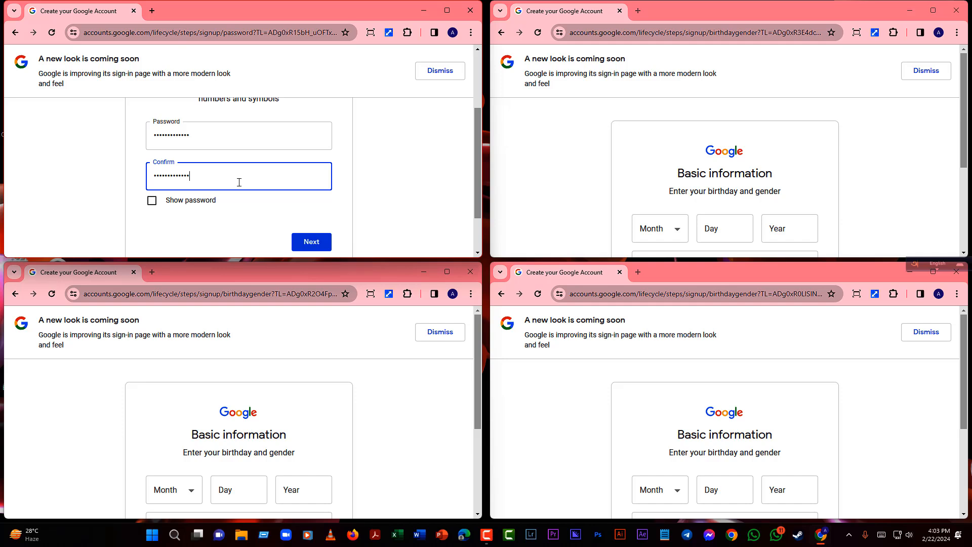
pyautogui.click(312, 241)
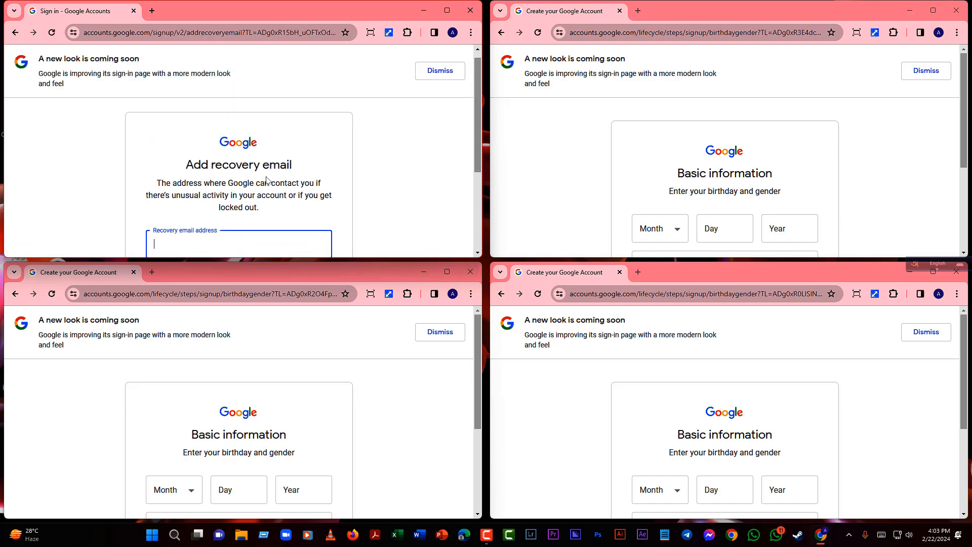
pyautogui.scroll(-3, 266, 179)
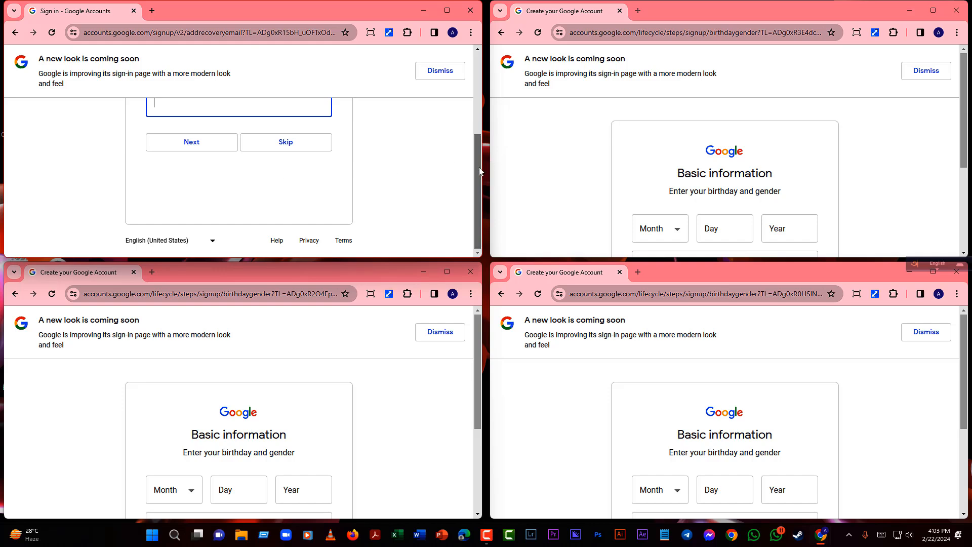
pyautogui.moveTo(478, 167); pyautogui.dragTo(461, 165)
# - Set the lower-left sign-up's birthday to 3 October 1995 and gender to Female
pyautogui.click(183, 494)
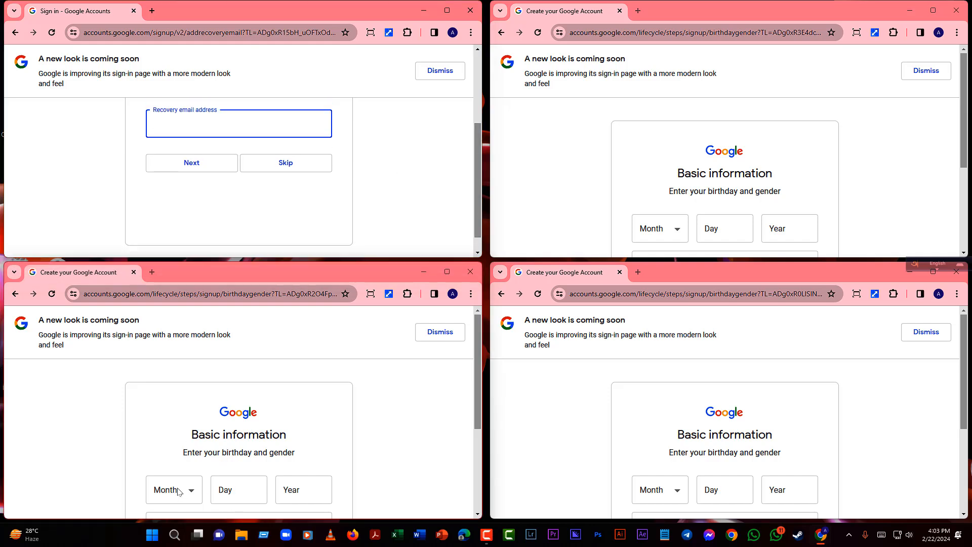
pyautogui.click(173, 446)
pyautogui.click(245, 489)
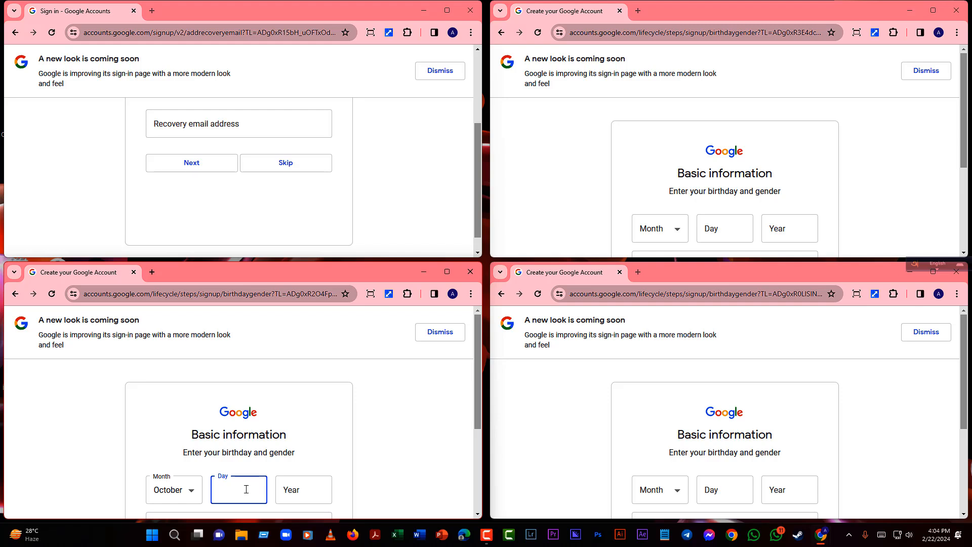
pyautogui.click(302, 485)
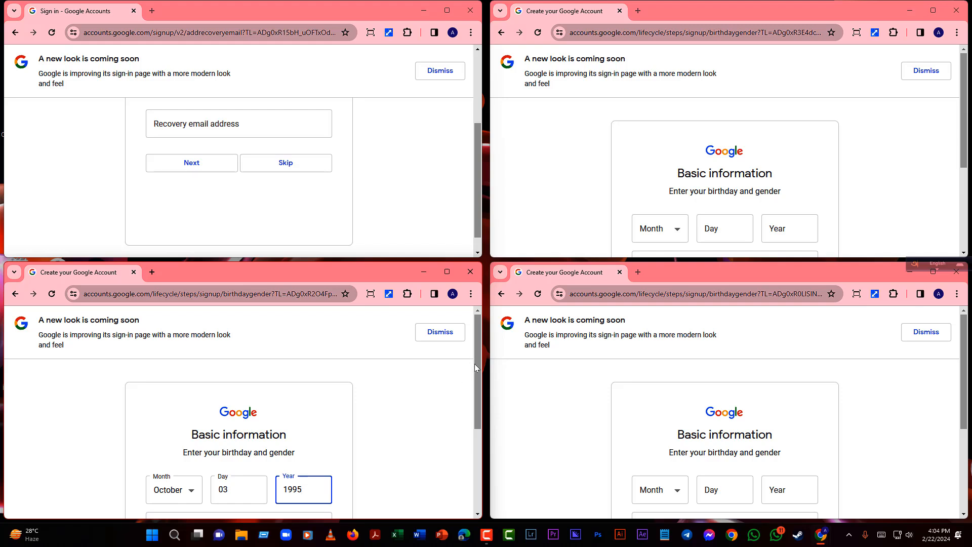
pyautogui.scroll(-2, 472, 375)
pyautogui.scroll(-1, 468, 416)
pyautogui.click(306, 459)
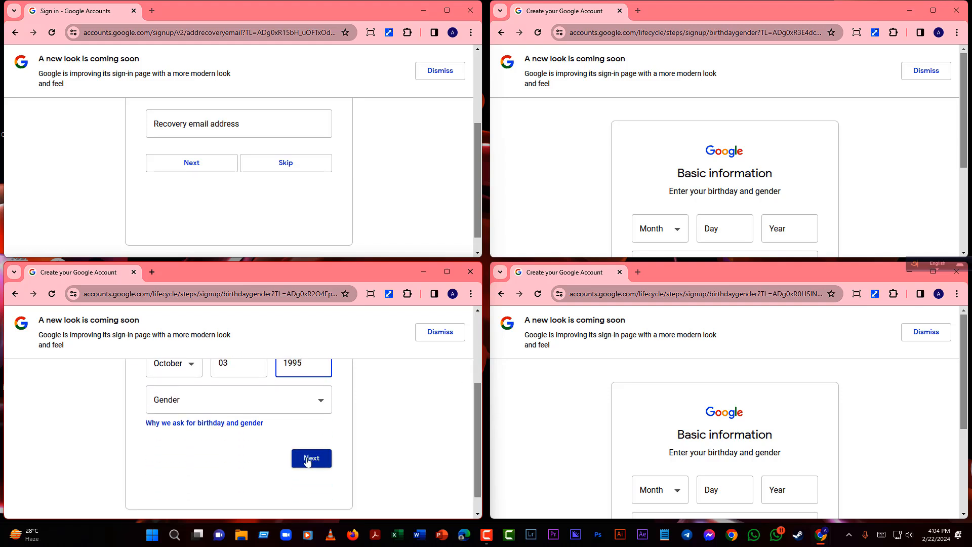
pyautogui.click(254, 412)
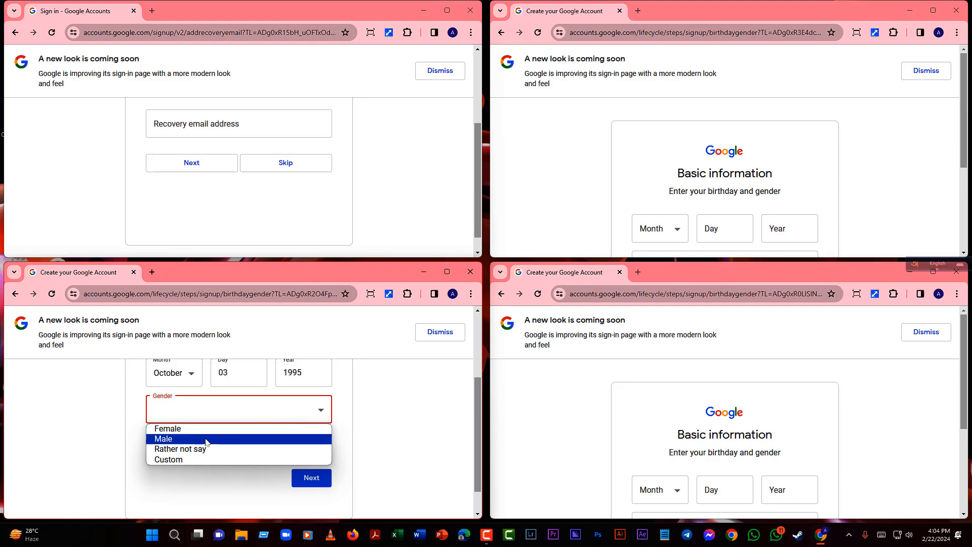
pyautogui.click(167, 427)
pyautogui.click(314, 468)
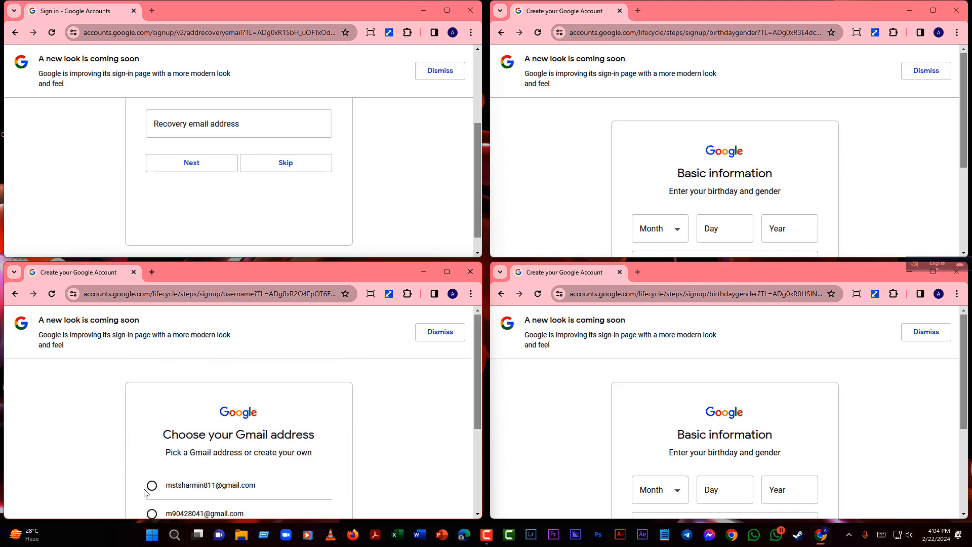
# - Choose the first suggested Gmail address, then paste and confirm the account password
pyautogui.click(151, 486)
pyautogui.scroll(-4, 293, 432)
pyautogui.click(305, 440)
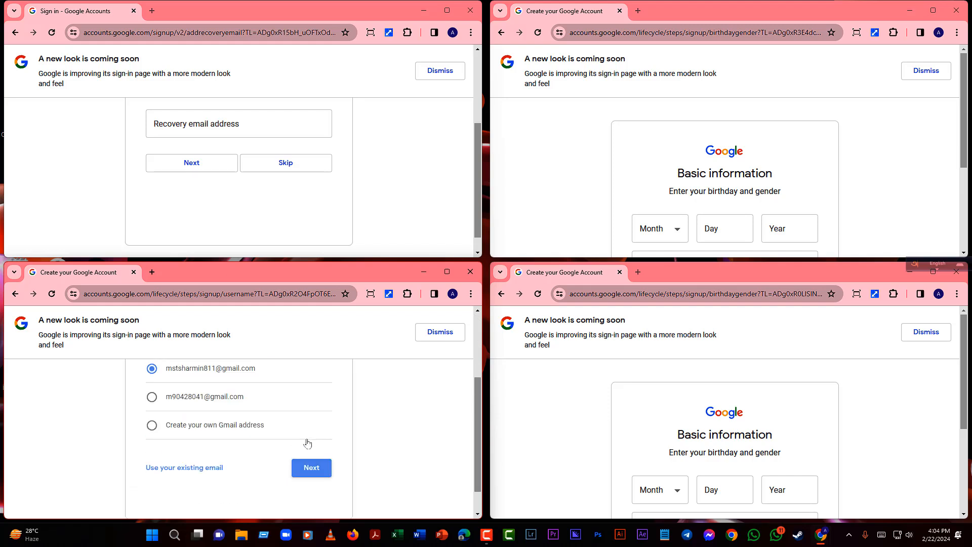
pyautogui.scroll(-4, 219, 436)
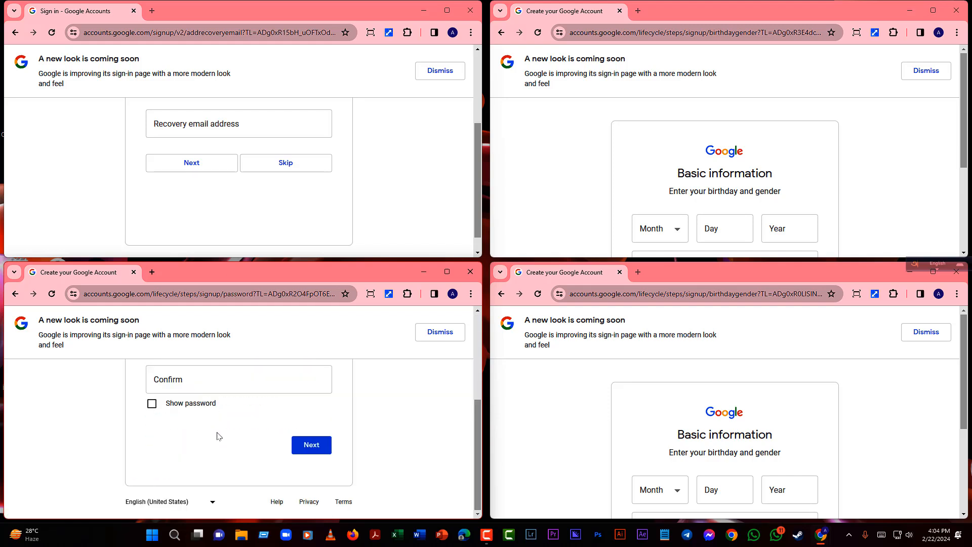
pyautogui.scroll(4, 206, 421)
pyautogui.hotkey('ctrl', 'v')
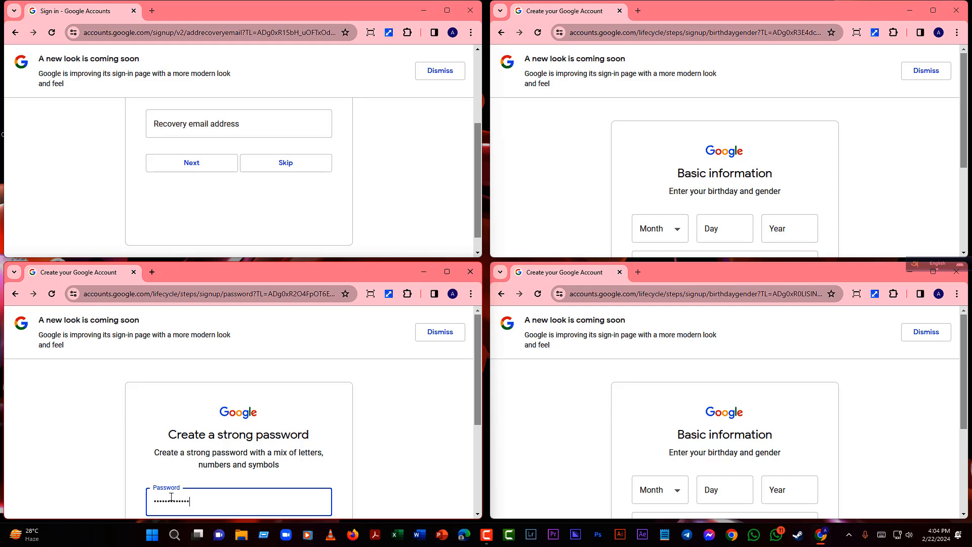
pyautogui.scroll(-2, 475, 411)
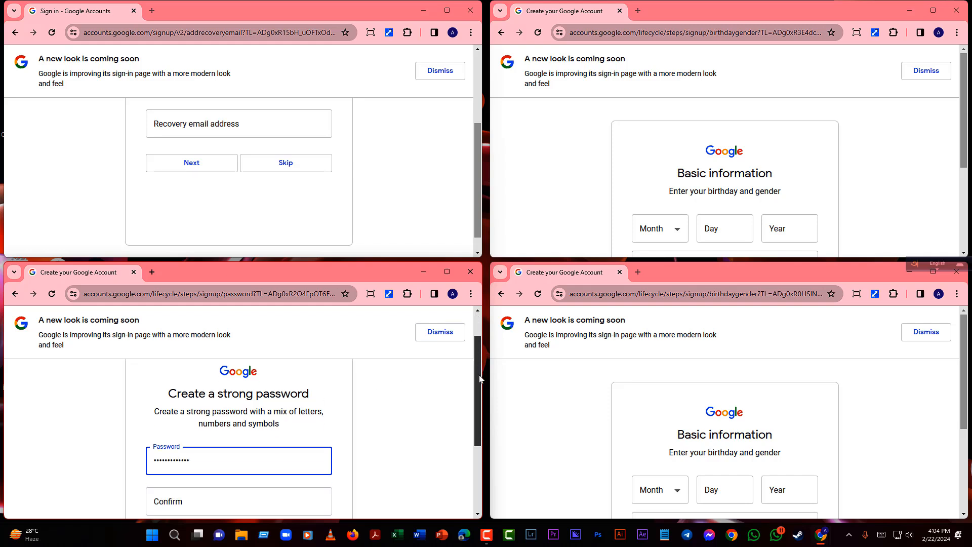
pyautogui.click(245, 434)
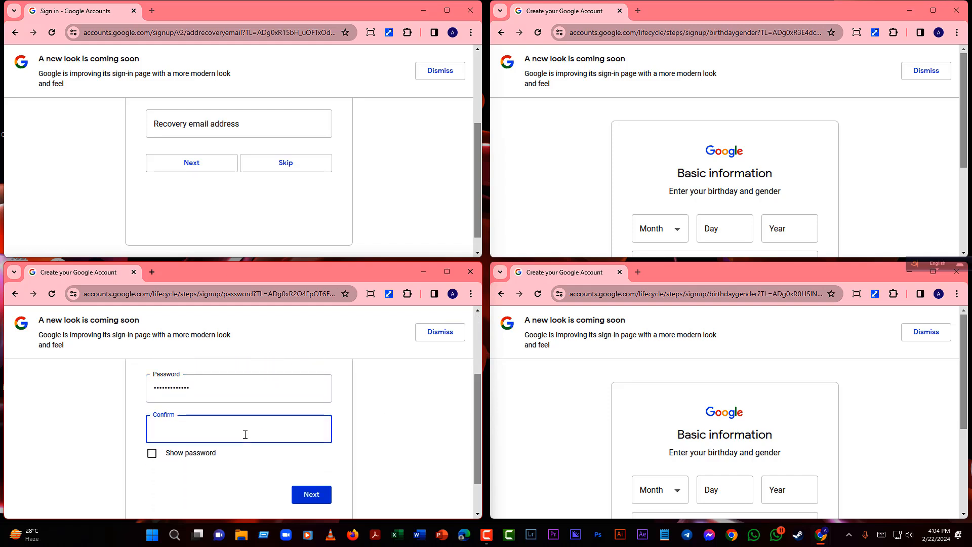
pyautogui.hotkey('ctrl', 'v')
pyautogui.click(303, 495)
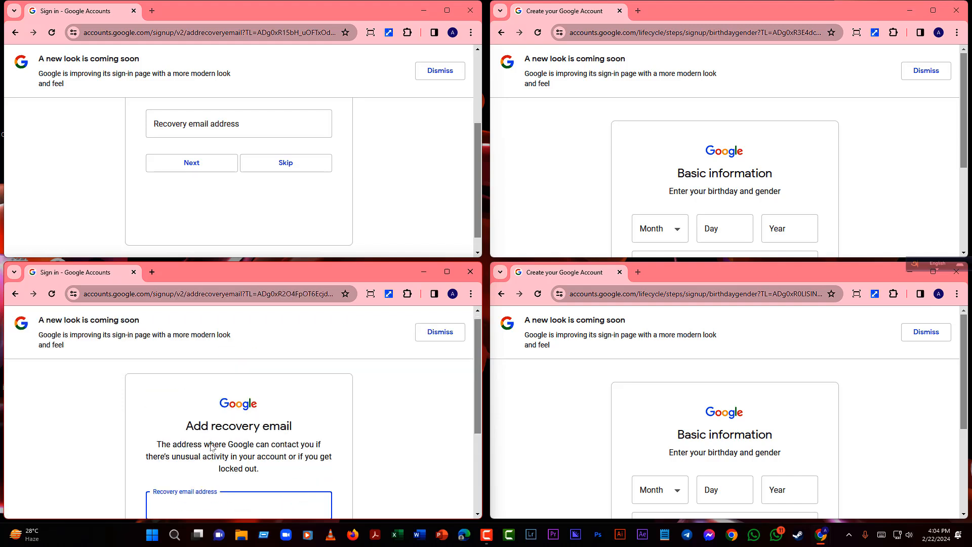
pyautogui.click(676, 490)
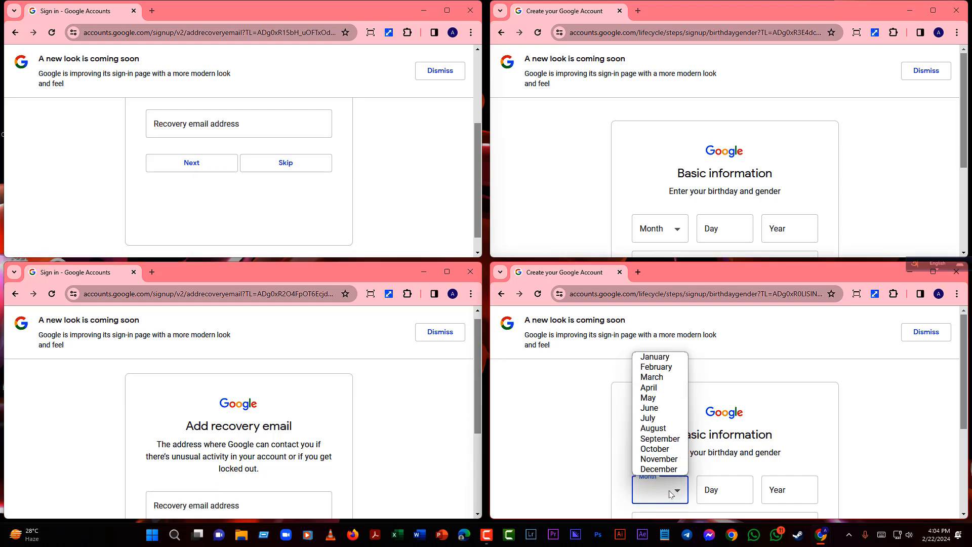
pyautogui.click(674, 445)
pyautogui.click(706, 492)
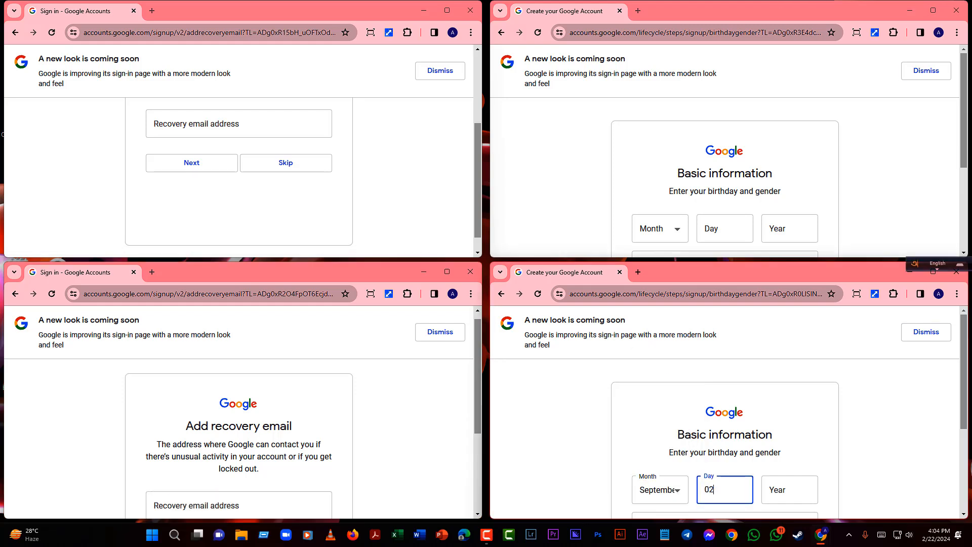
pyautogui.click(777, 496)
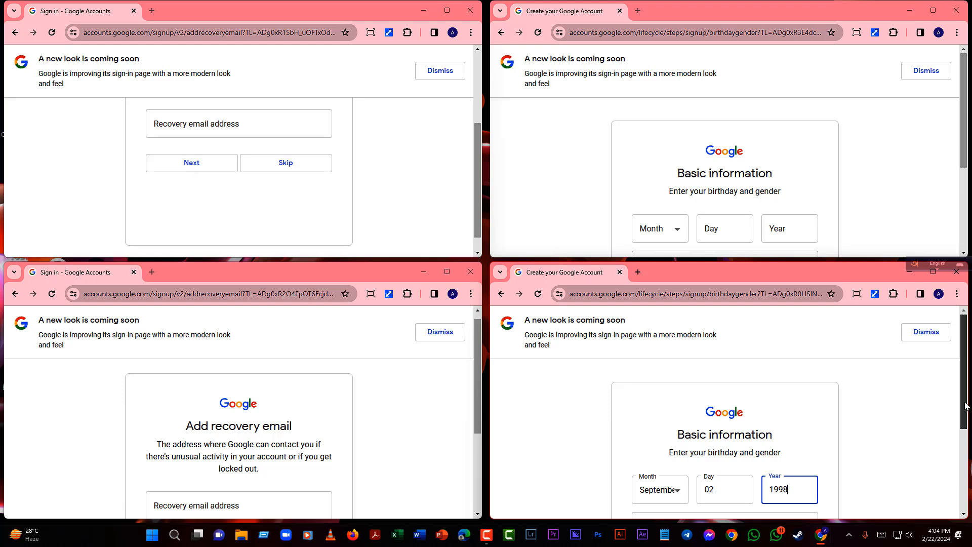
pyautogui.scroll(-3, 943, 423)
pyautogui.click(802, 465)
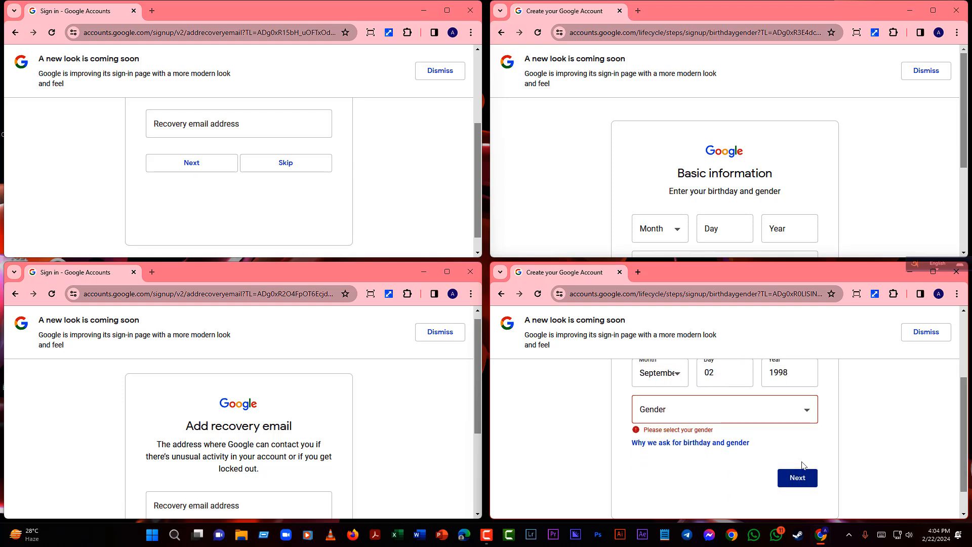
pyautogui.click(687, 419)
pyautogui.click(679, 428)
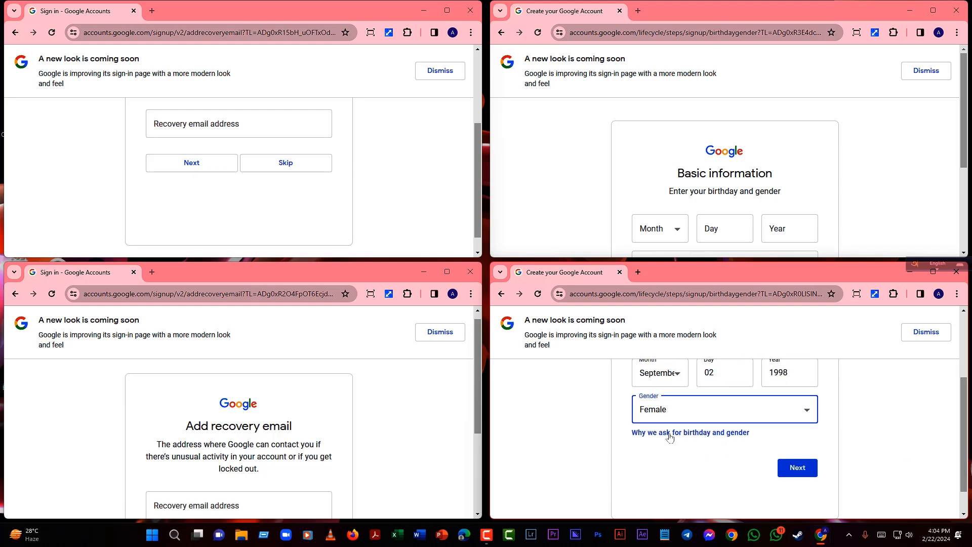
pyautogui.click(814, 471)
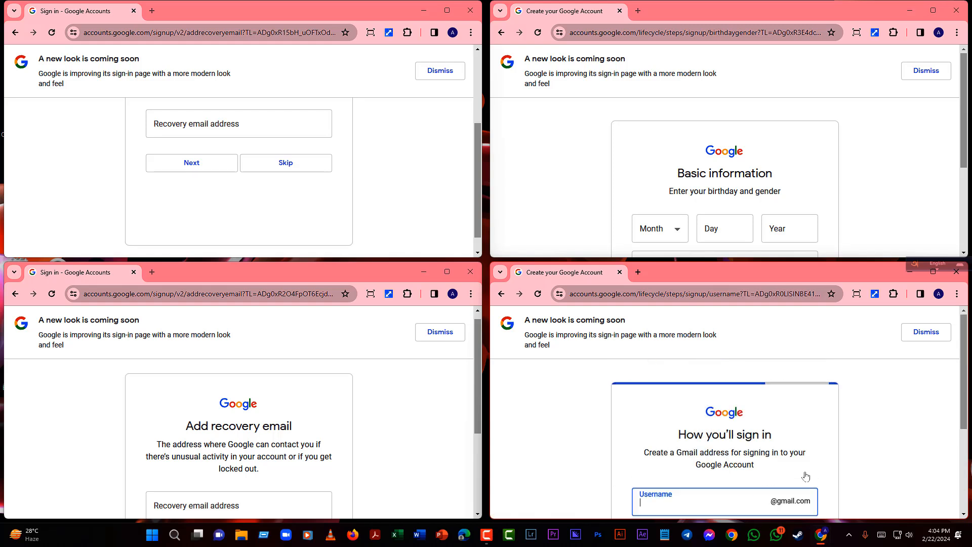
# - Try a custom username, then take Google's suggested available username instead
pyautogui.scroll(-3, 698, 476)
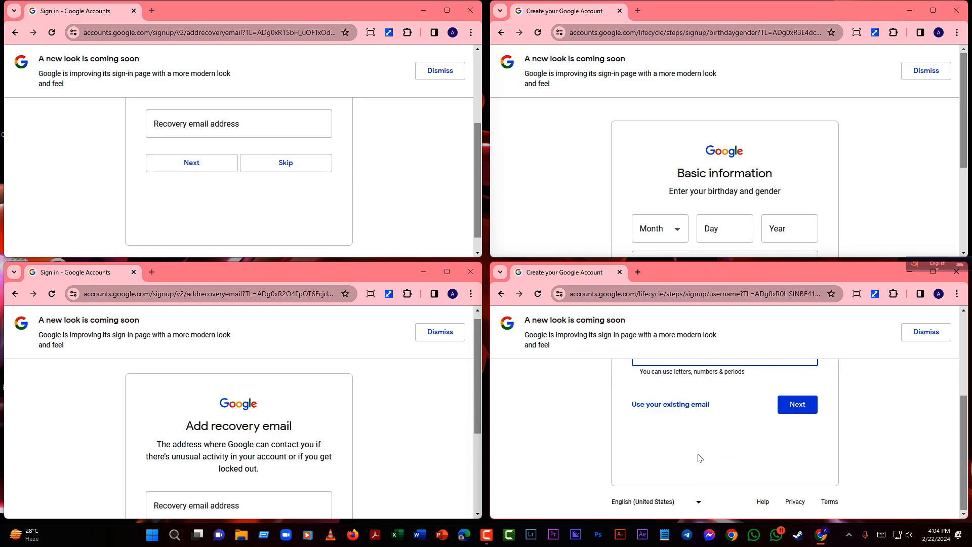
pyautogui.scroll(3, 684, 424)
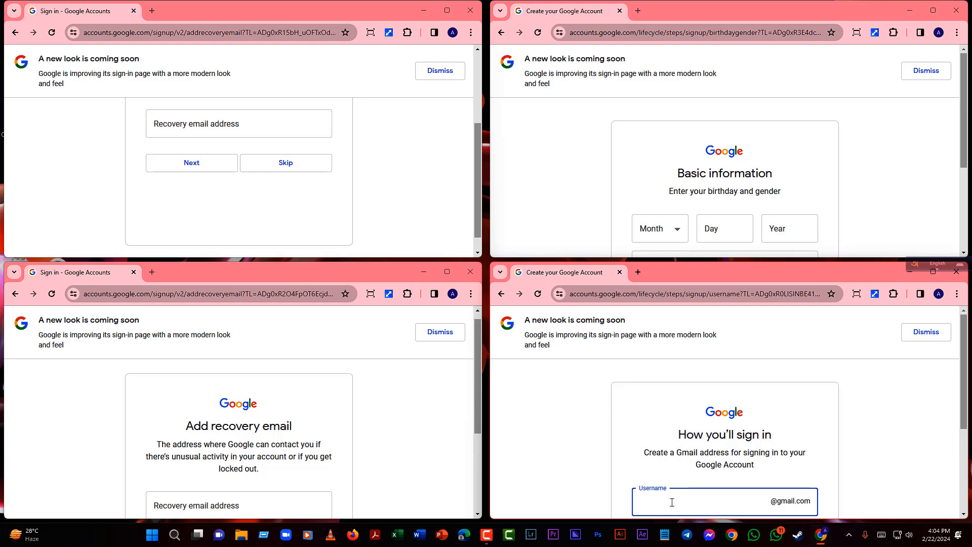
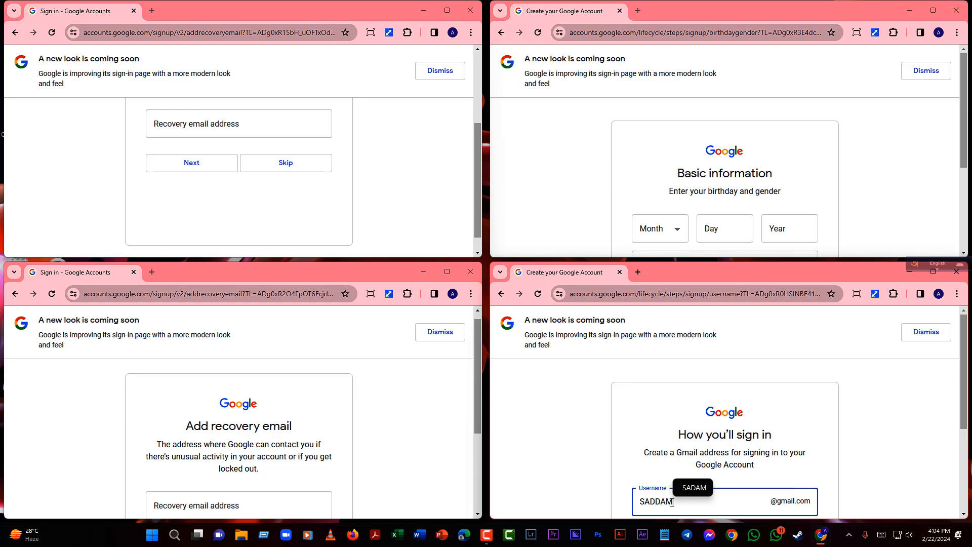
pyautogui.write('@')
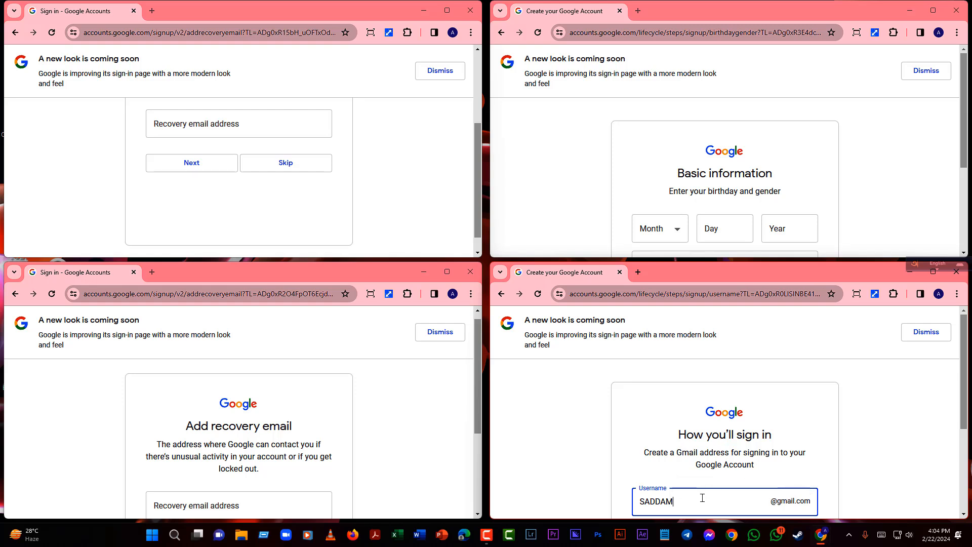
pyautogui.moveTo(702, 498); pyautogui.dragTo(619, 505)
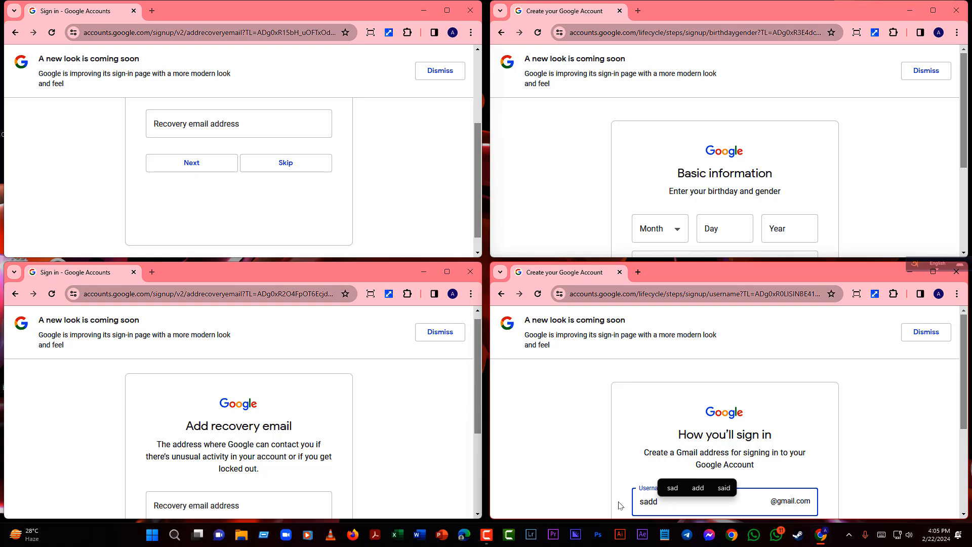
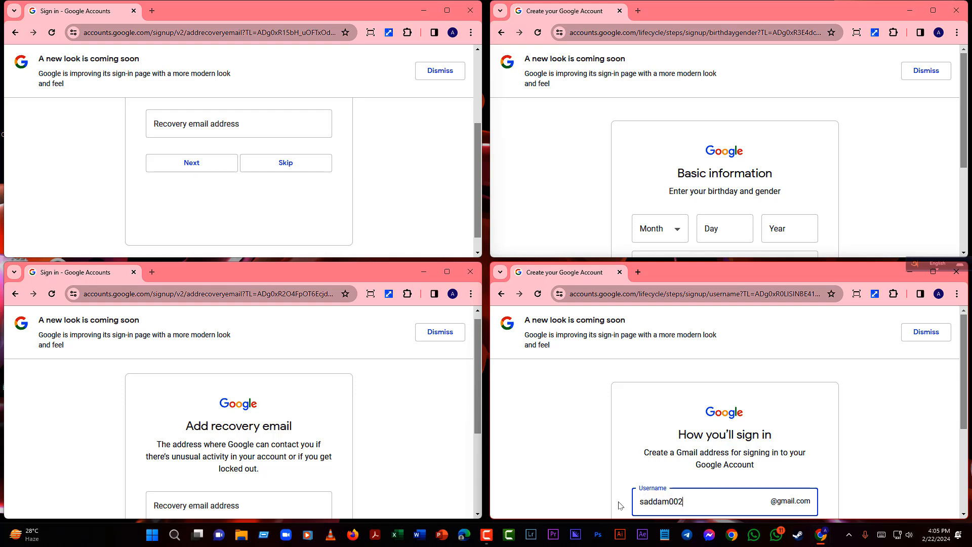
pyautogui.click(864, 462)
pyautogui.scroll(-2, 864, 462)
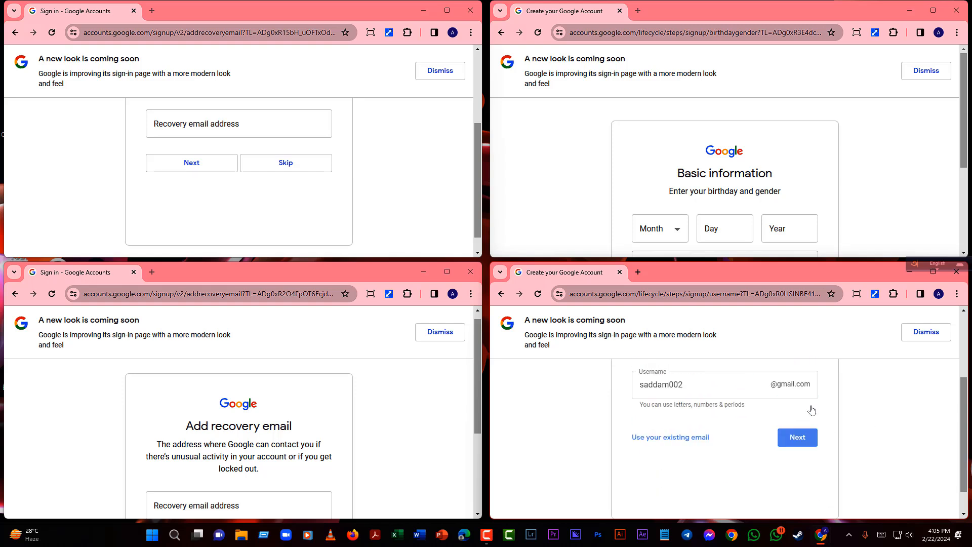
pyautogui.click(721, 422)
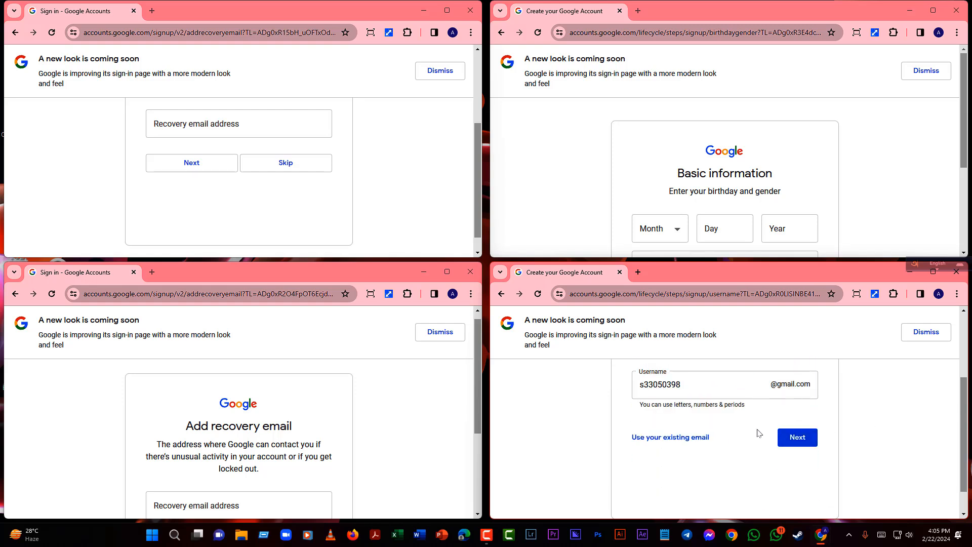
pyautogui.click(788, 438)
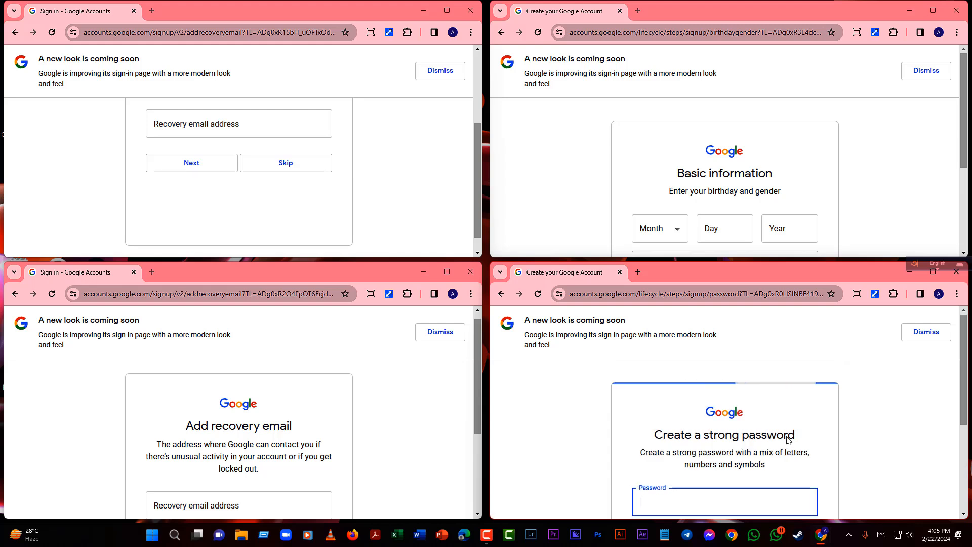
# - Paste the account password into Password and Confirm, and submit it
pyautogui.scroll(-4, 758, 454)
pyautogui.scroll(4, 686, 398)
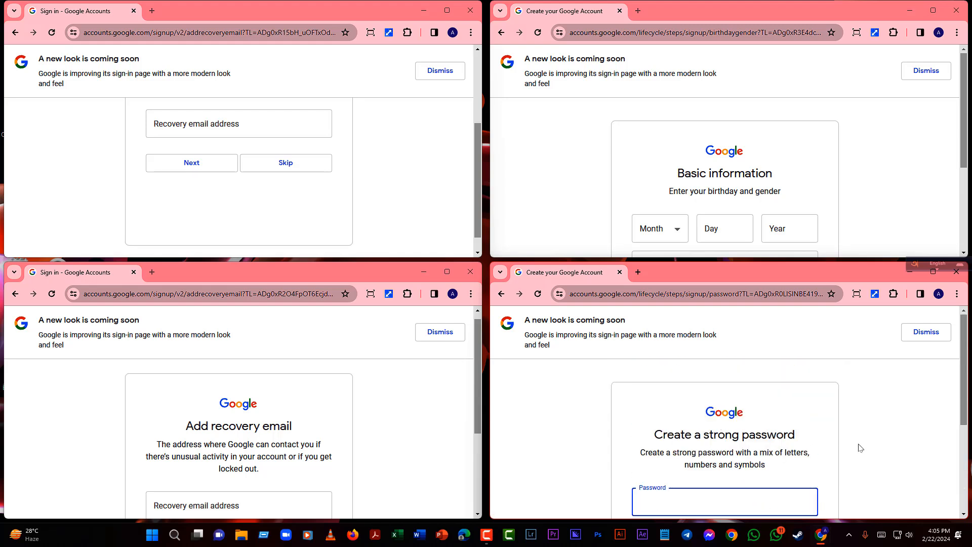
pyautogui.hotkey('ctrl', 'v')
pyautogui.scroll(-1, 680, 500)
pyautogui.click(700, 475)
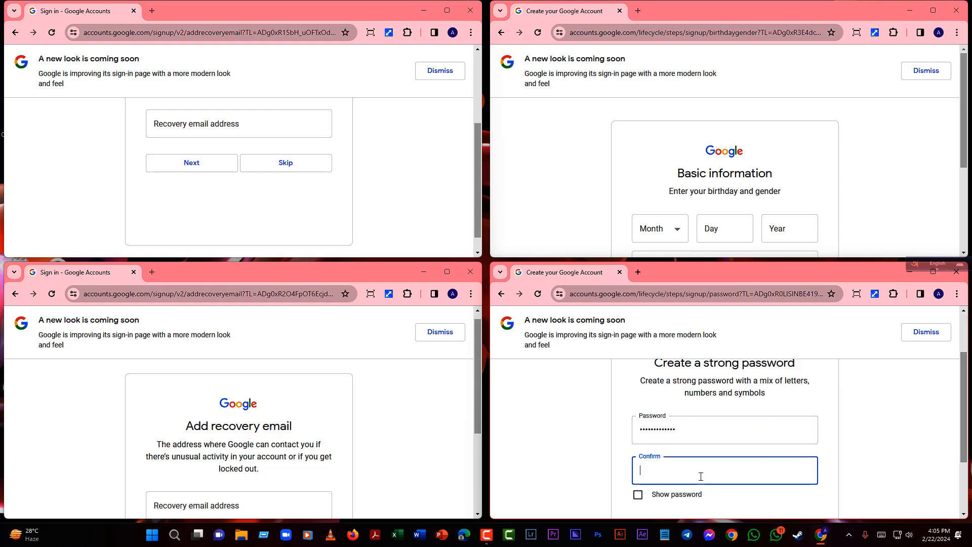
pyautogui.hotkey('ctrl', 'v')
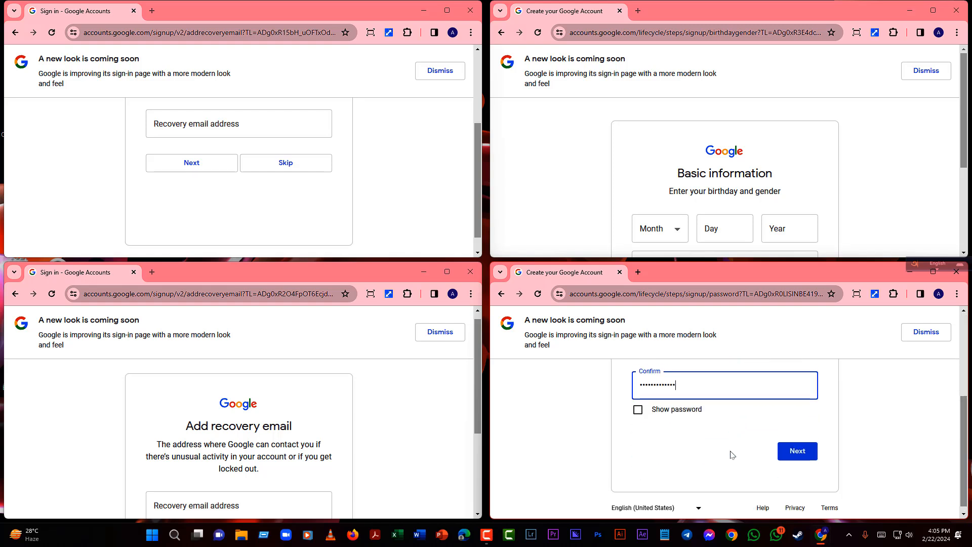
pyautogui.scroll(-1, 729, 454)
pyautogui.click(799, 450)
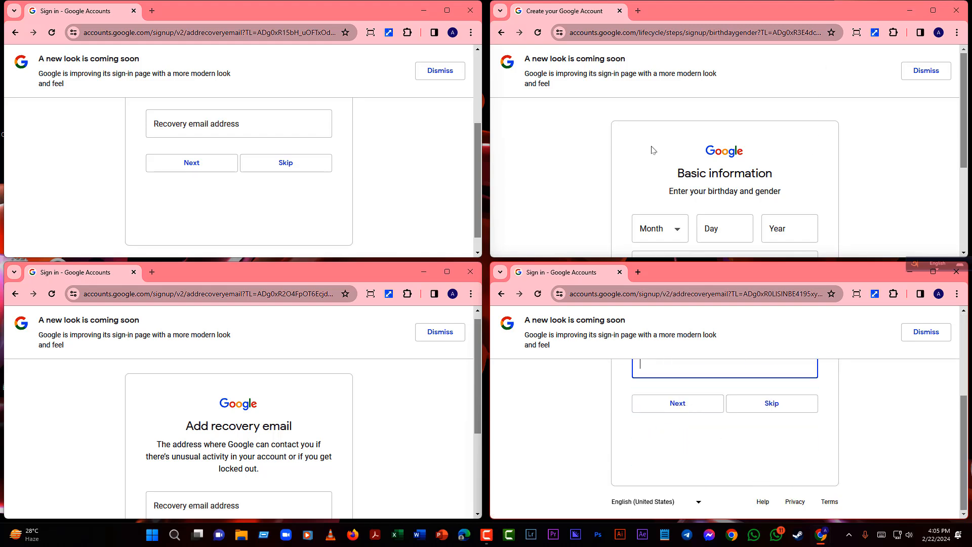
# - Give the top-right sign-up birthday January 08, 1993 and gender Male, correcting the invalid year 1888
pyautogui.click(968, 126)
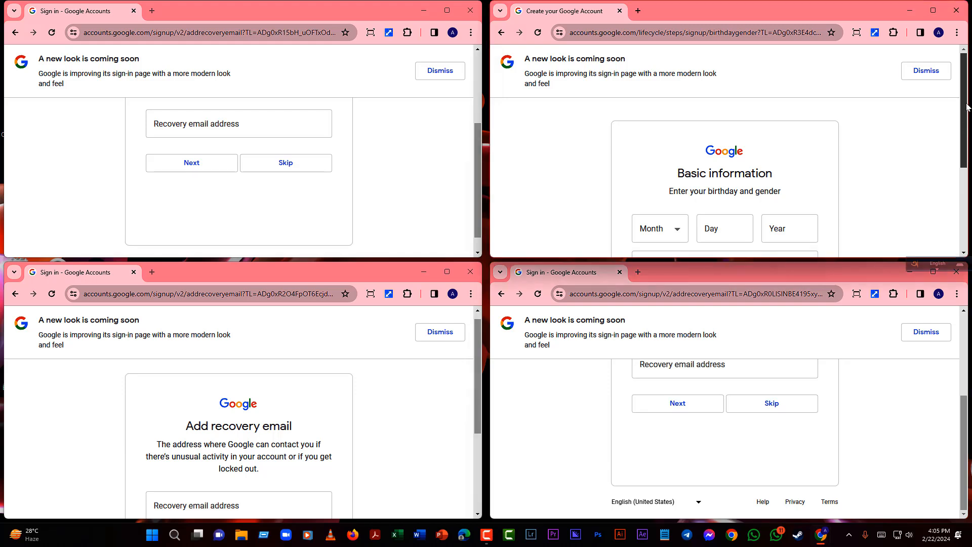
pyautogui.moveTo(964, 133); pyautogui.dragTo(966, 181)
pyautogui.click(659, 138)
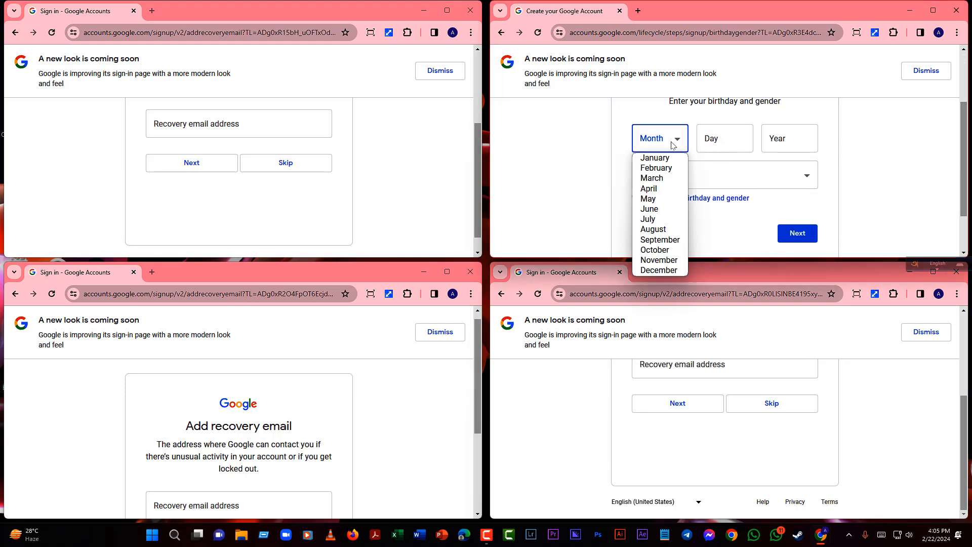
pyautogui.click(658, 159)
pyautogui.click(721, 147)
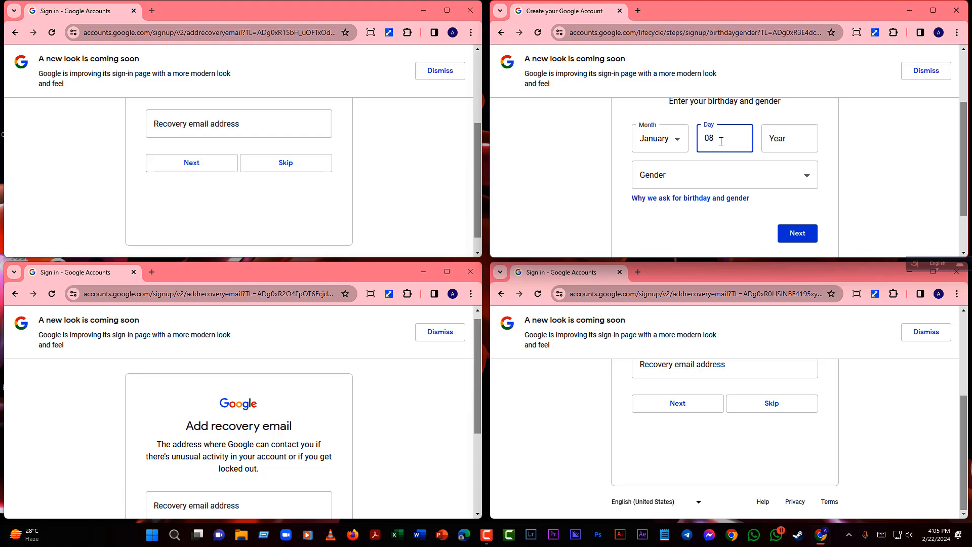
pyautogui.click(771, 137)
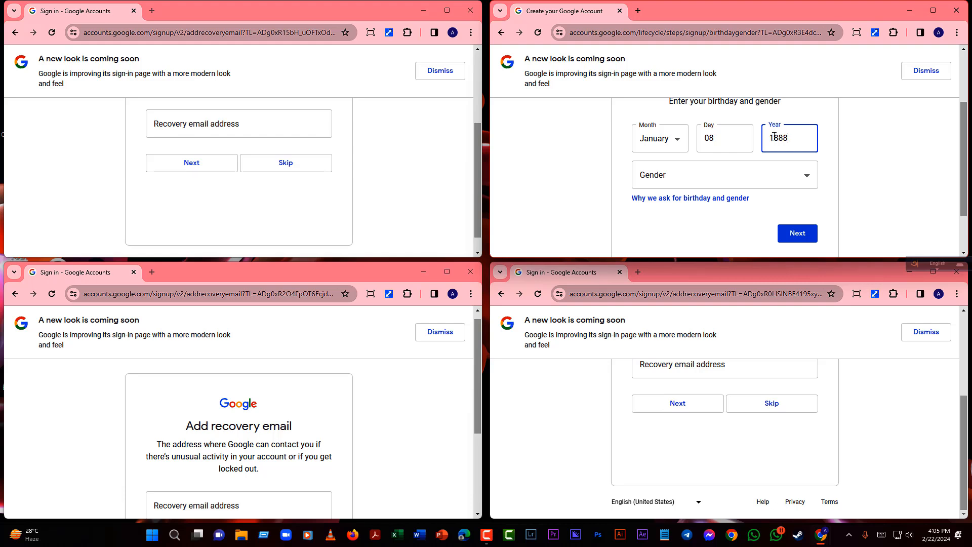
pyautogui.click(786, 182)
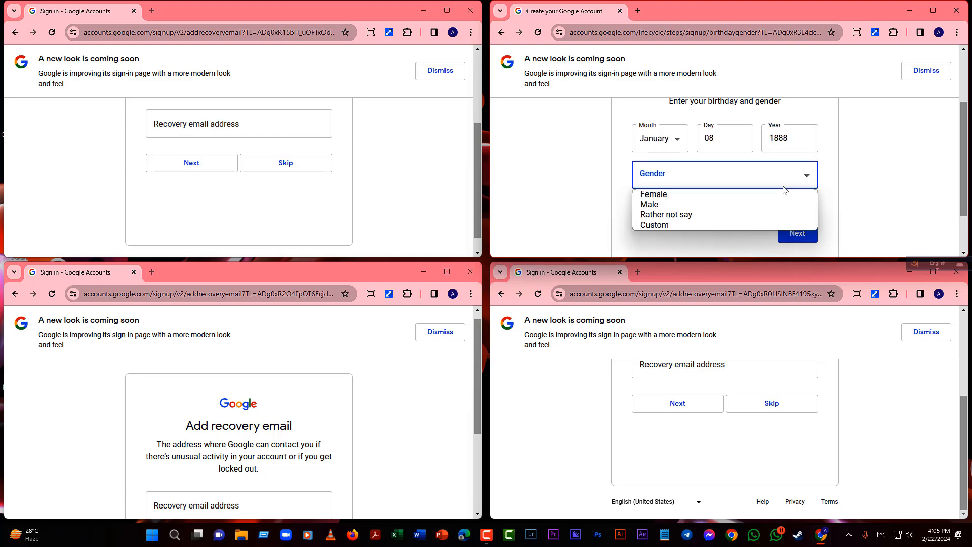
pyautogui.click(716, 204)
pyautogui.click(799, 233)
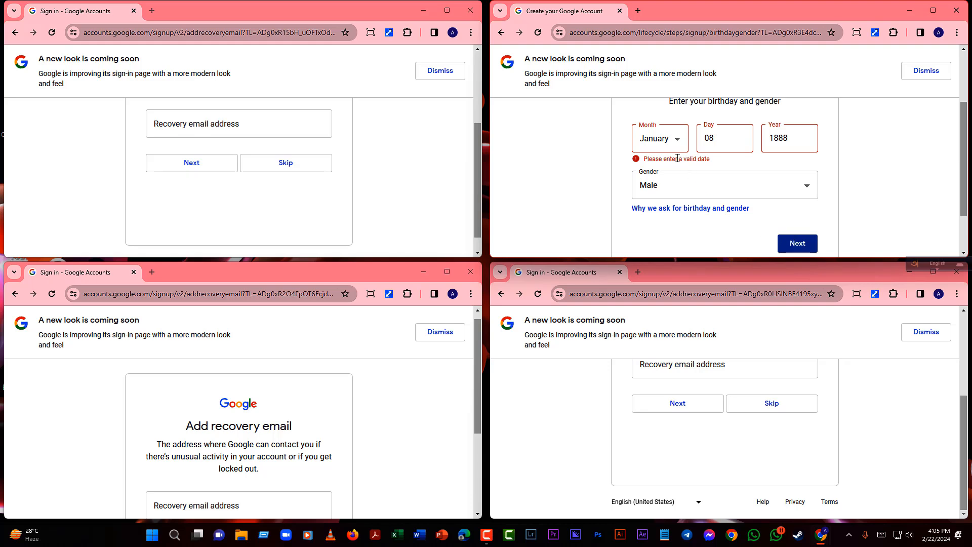
pyautogui.moveTo(795, 139); pyautogui.dragTo(766, 135)
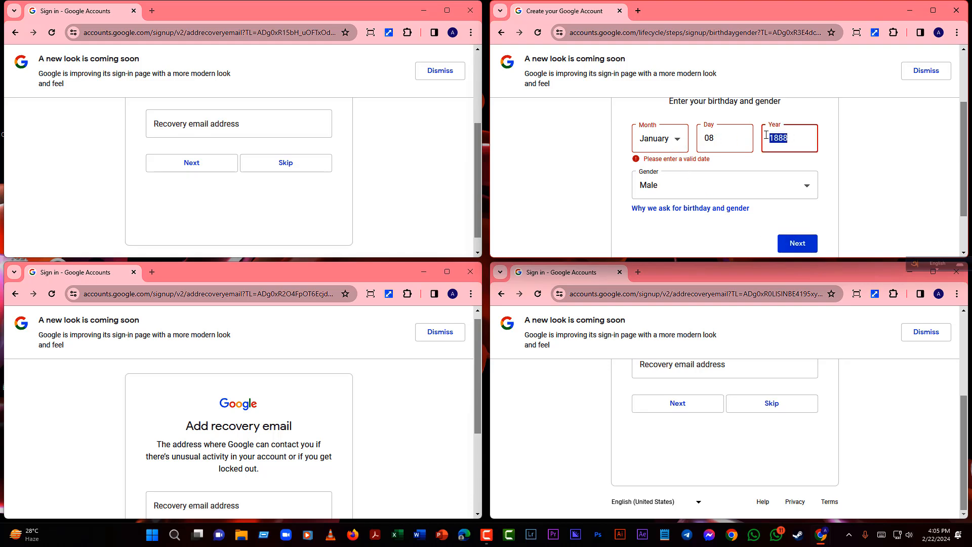
pyautogui.write('1993')
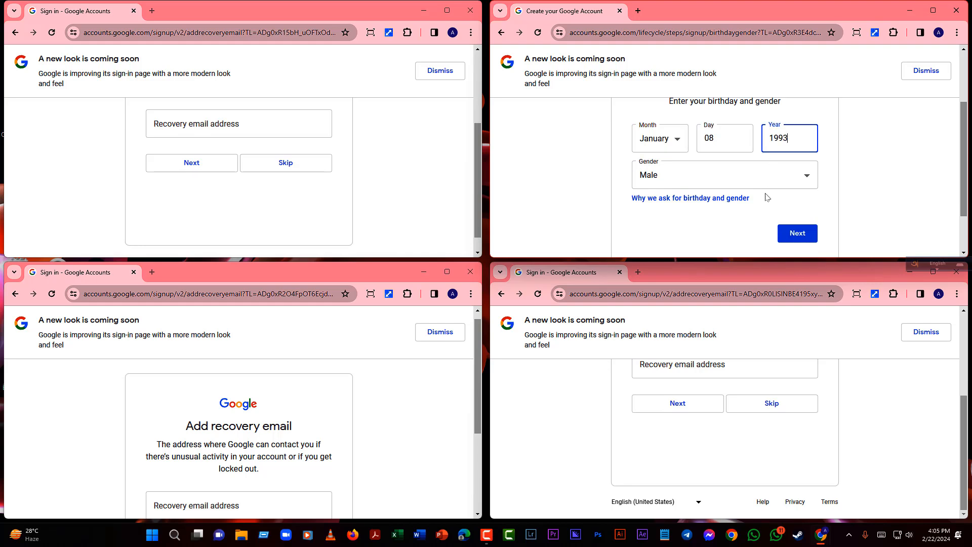
pyautogui.click(794, 233)
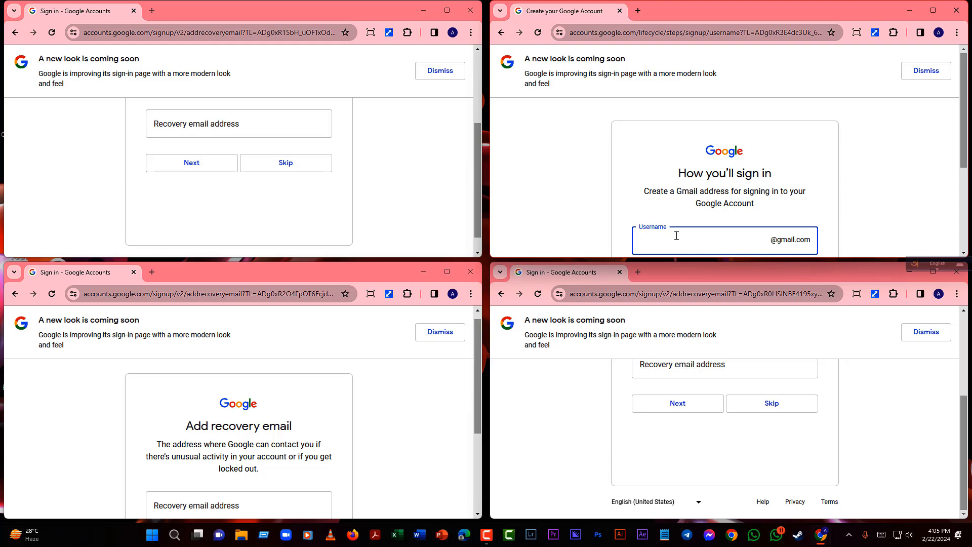
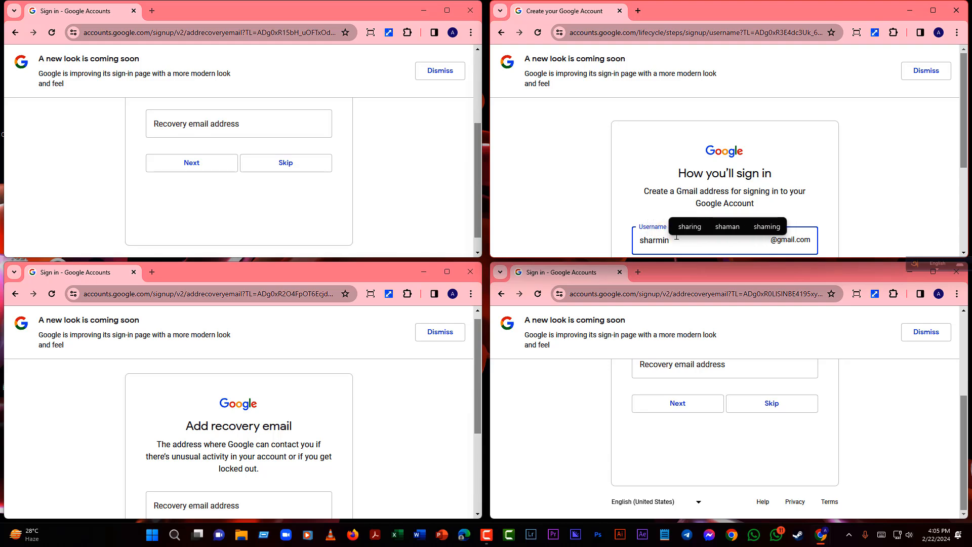
# - Try a custom username, then pick a suggested available username instead
pyautogui.scroll(-2, 860, 212)
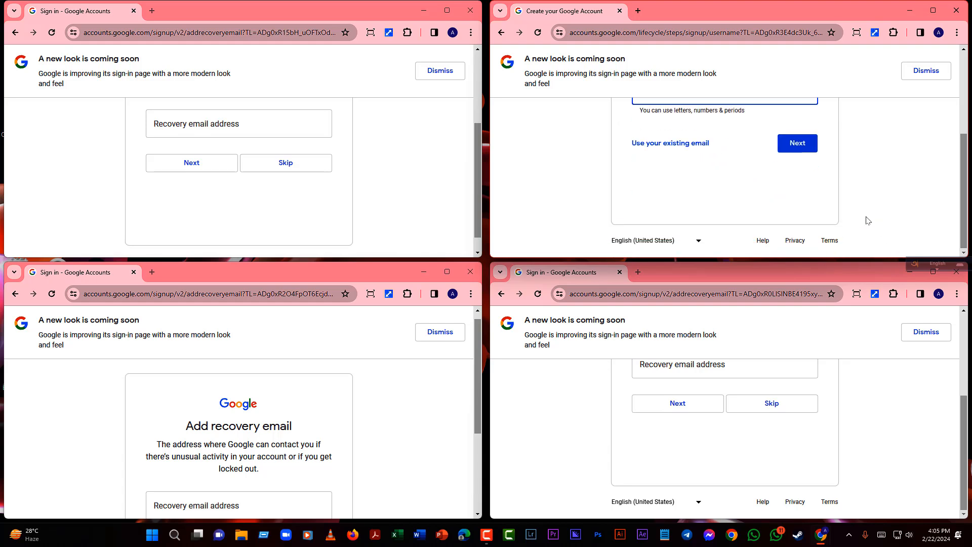
pyautogui.click(793, 148)
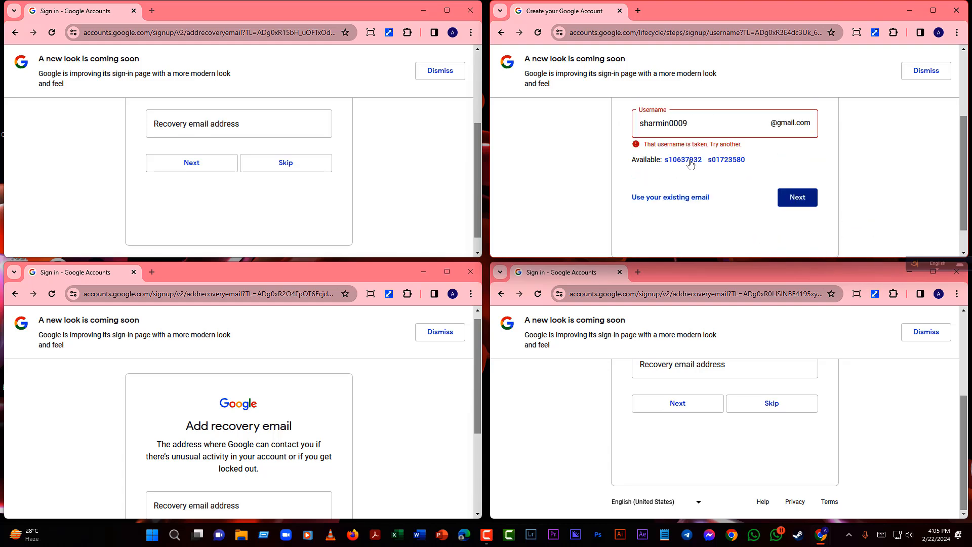
pyautogui.click(681, 160)
pyautogui.click(784, 175)
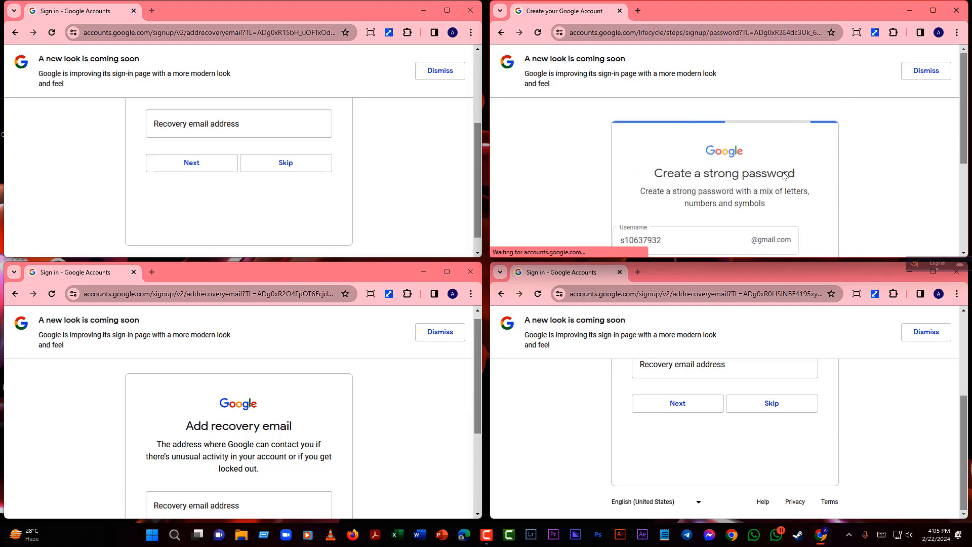
# - Paste and confirm the account password, then submit it
pyautogui.scroll(-3, 701, 224)
pyautogui.scroll(3, 681, 162)
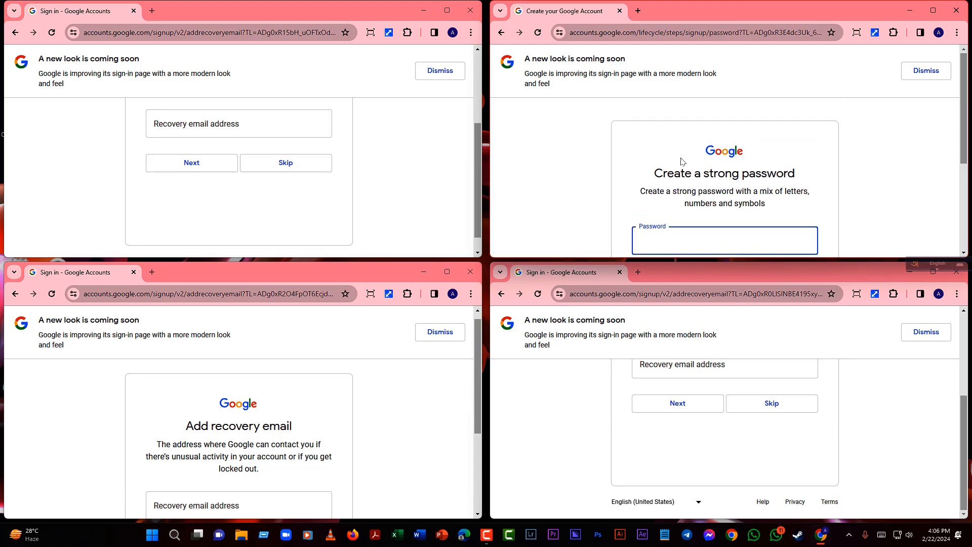
pyautogui.hotkey('ctrl', 'v')
pyautogui.scroll(-2, 724, 213)
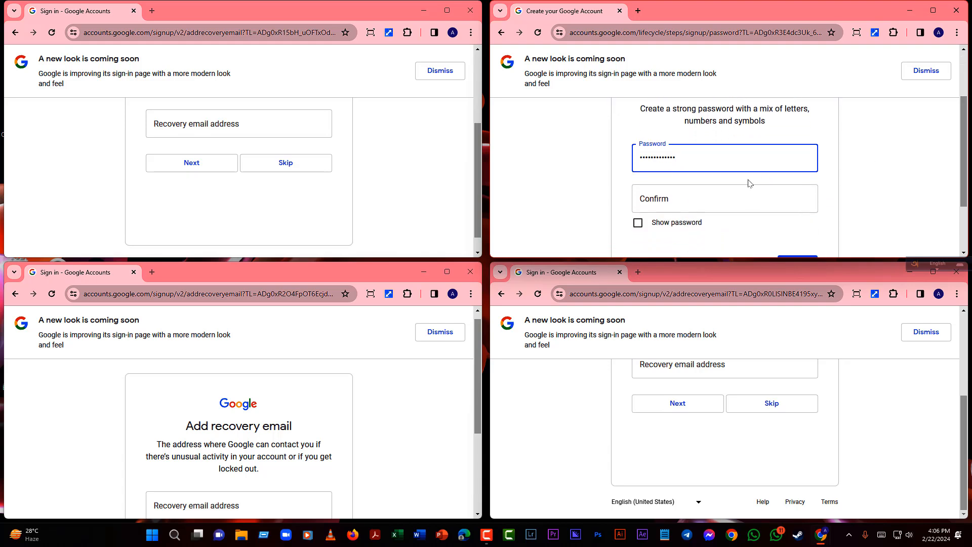
pyautogui.click(709, 205)
pyautogui.hotkey('ctrl', 'v')
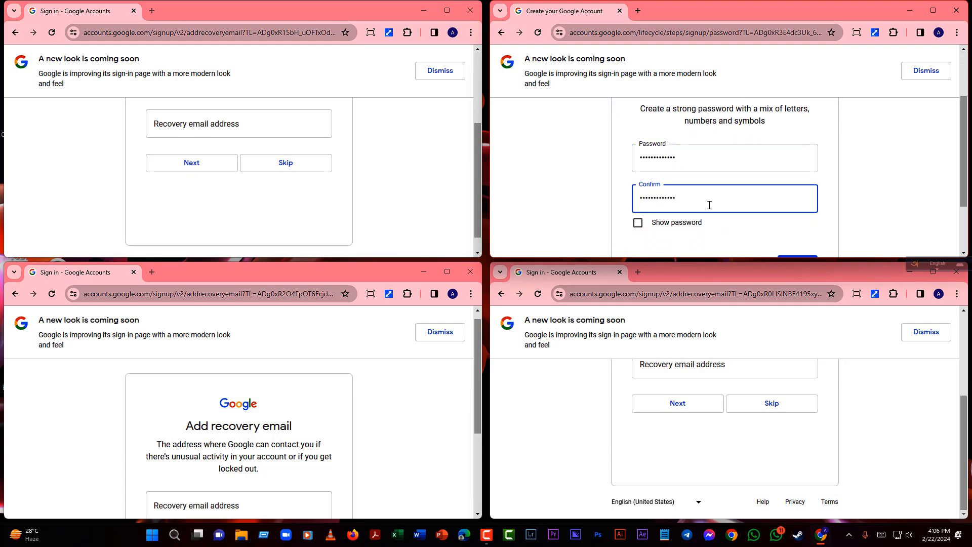
pyautogui.scroll(-2, 709, 205)
pyautogui.click(788, 187)
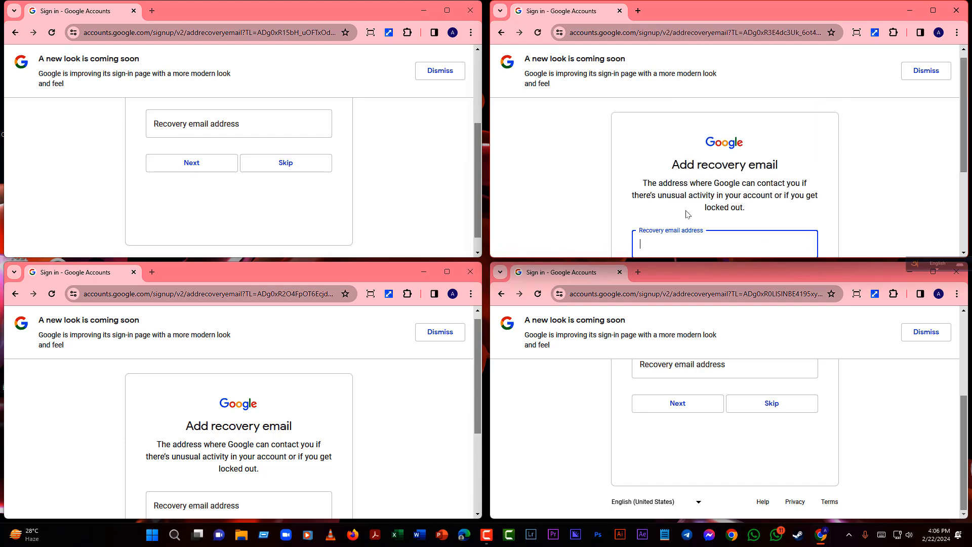
# - Scroll all four windows to their recovery email fields and bring up Task View
pyautogui.scroll(-3, 689, 197)
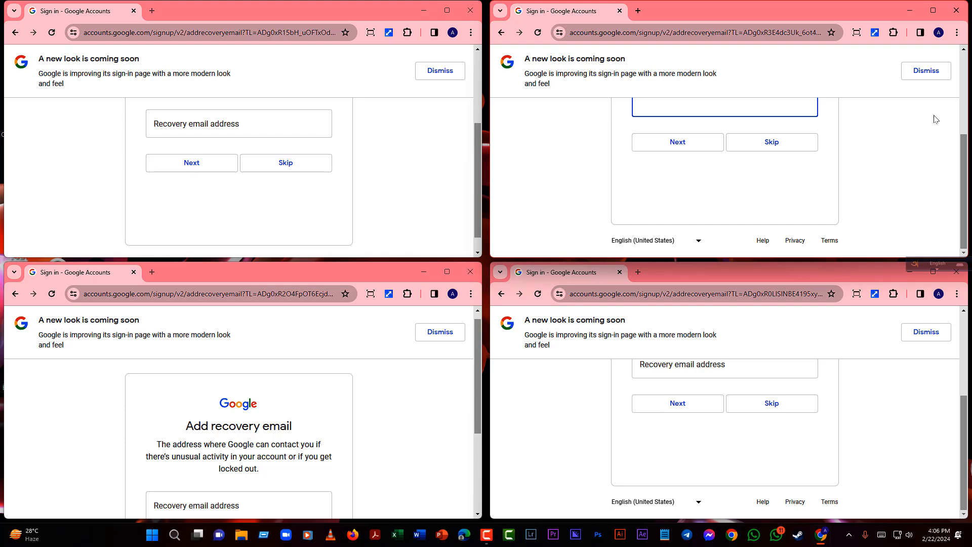
pyautogui.moveTo(962, 185); pyautogui.dragTo(957, 158)
pyautogui.moveTo(480, 189); pyautogui.dragTo(481, 158)
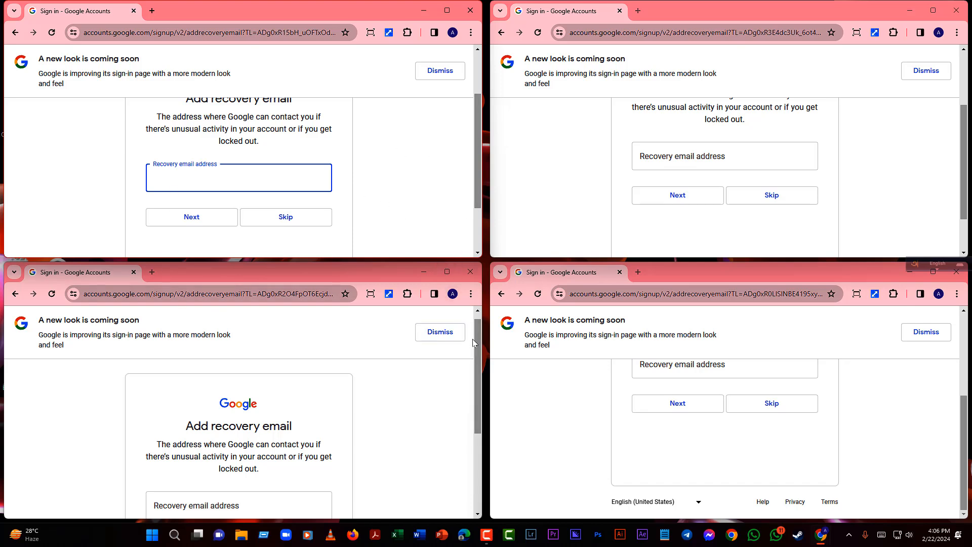
pyautogui.moveTo(473, 340); pyautogui.dragTo(471, 368)
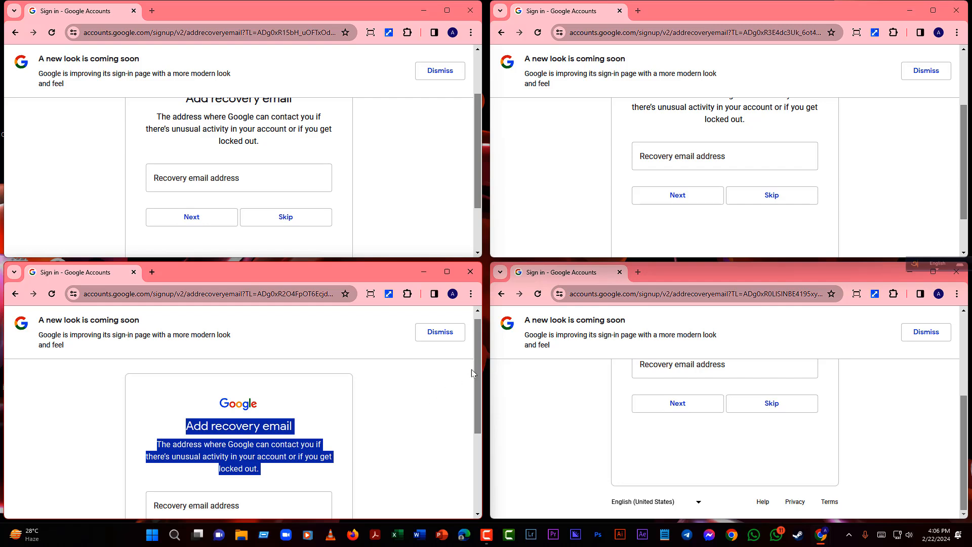
pyautogui.click(233, 178)
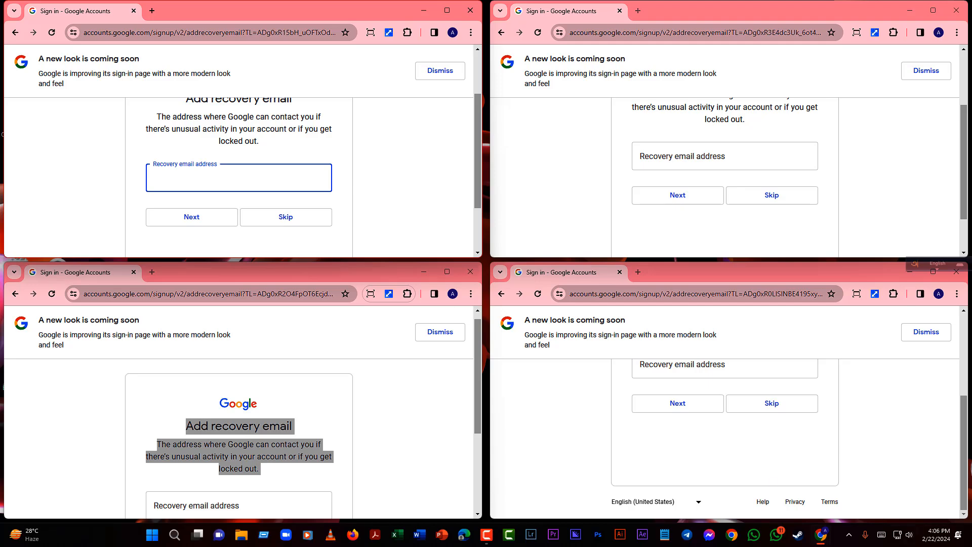
pyautogui.click(203, 542)
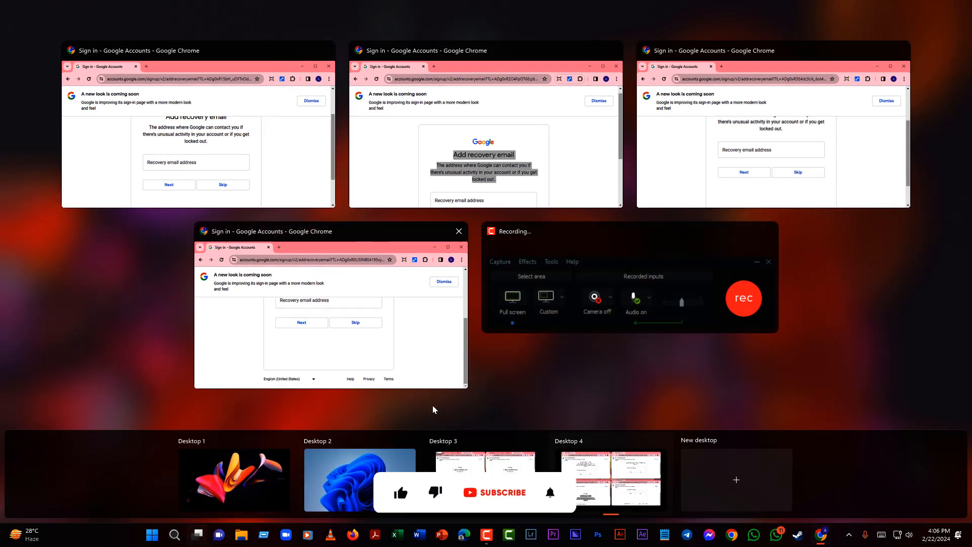
# - Switch to Desktop 3, where the four new-account name forms are open
pyautogui.click(325, 337)
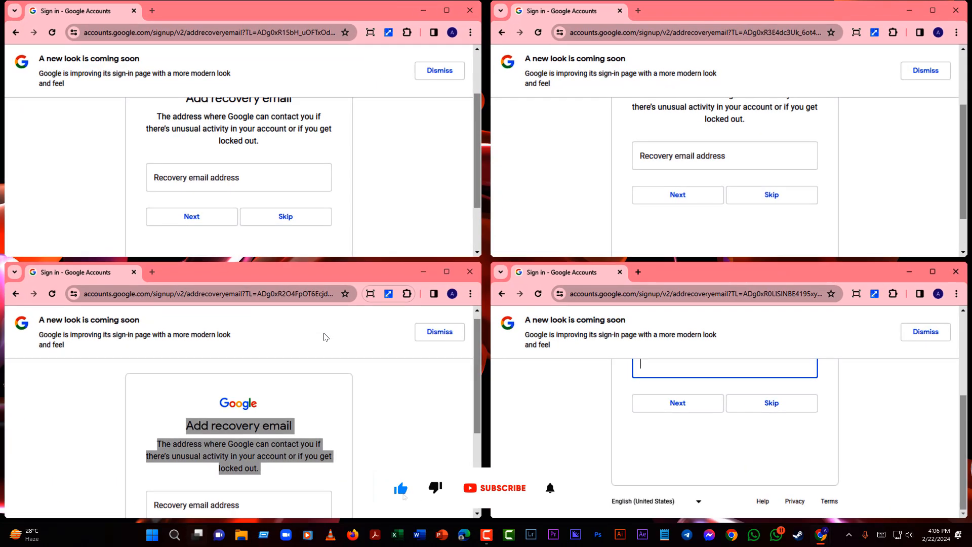
pyautogui.click(198, 535)
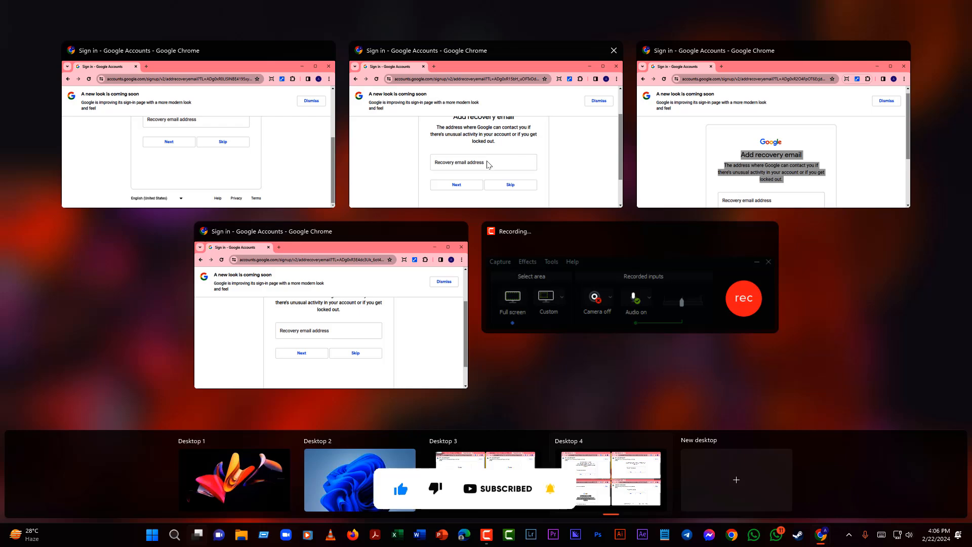
pyautogui.click(530, 154)
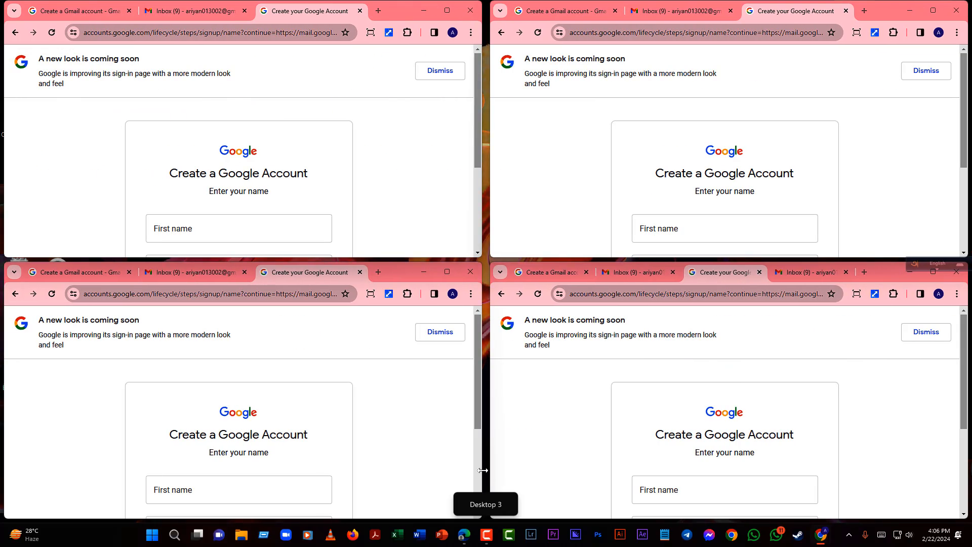
pyautogui.scroll(-3, 685, 215)
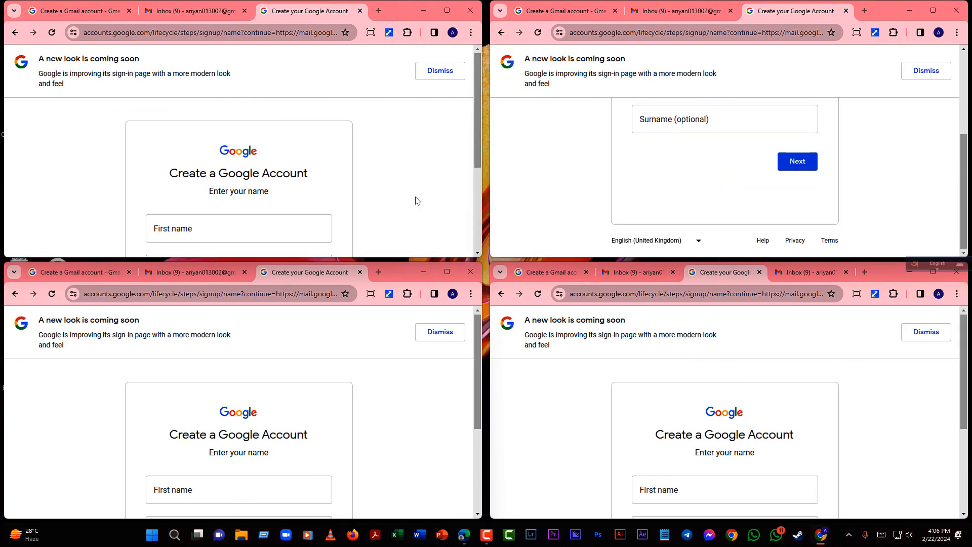
pyautogui.scroll(-3, 216, 212)
pyautogui.scroll(3, 210, 213)
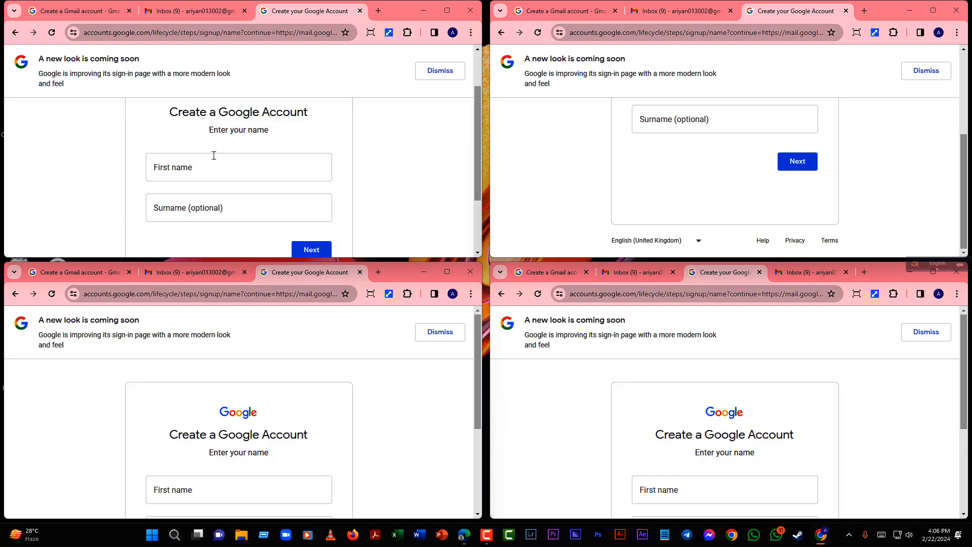
# - Type a first name into the First name field of each of the four windows
pyautogui.click(183, 227)
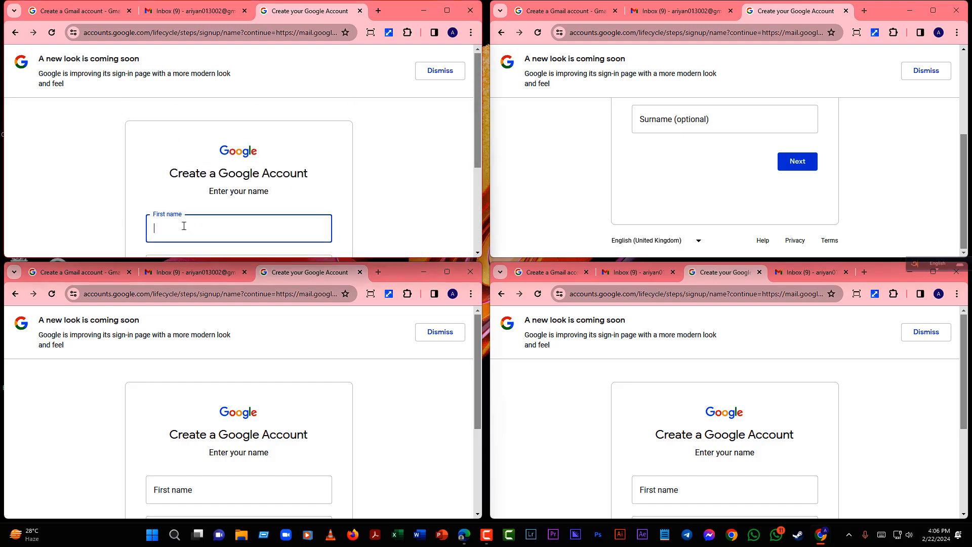
pyautogui.write('sakib')
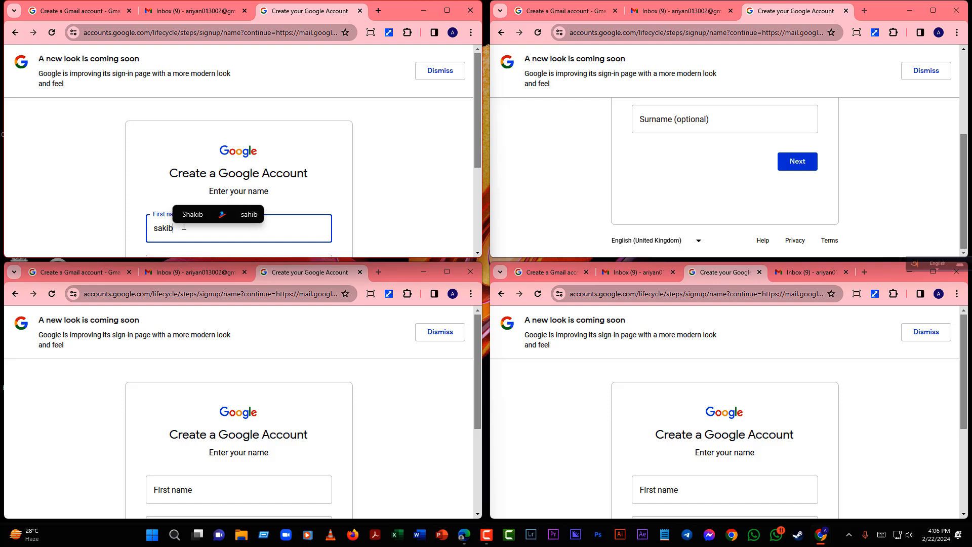
pyautogui.scroll(3, 700, 128)
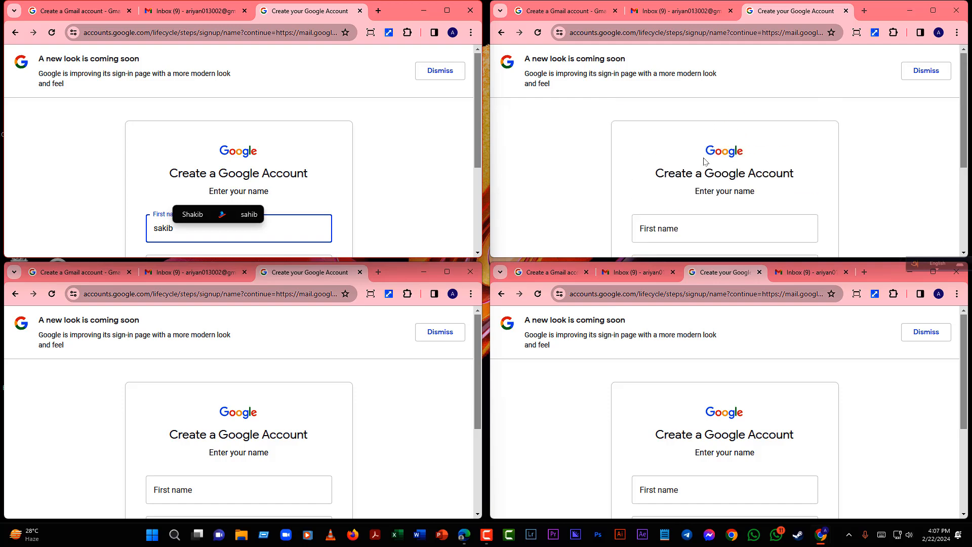
pyautogui.click(697, 226)
pyautogui.write('rakib')
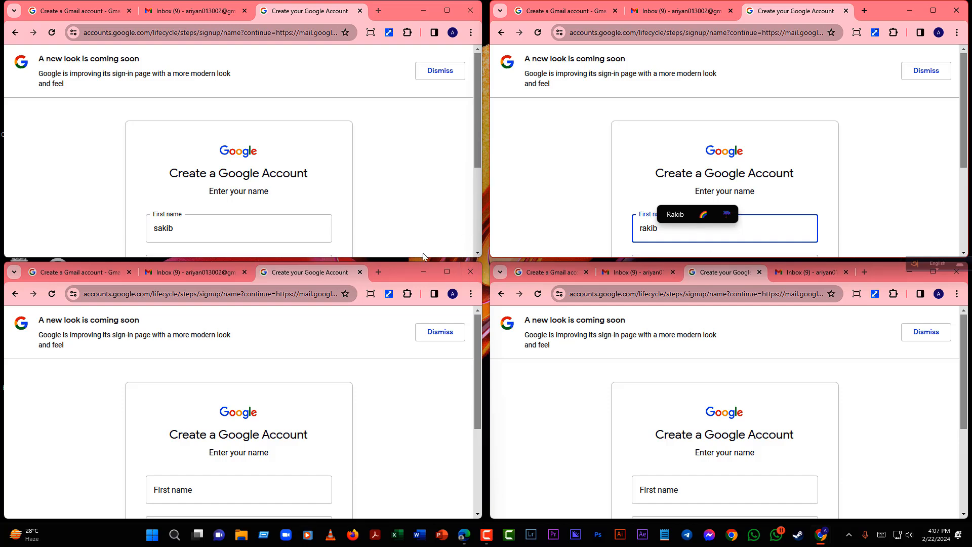
pyautogui.moveTo(475, 379); pyautogui.dragTo(468, 430)
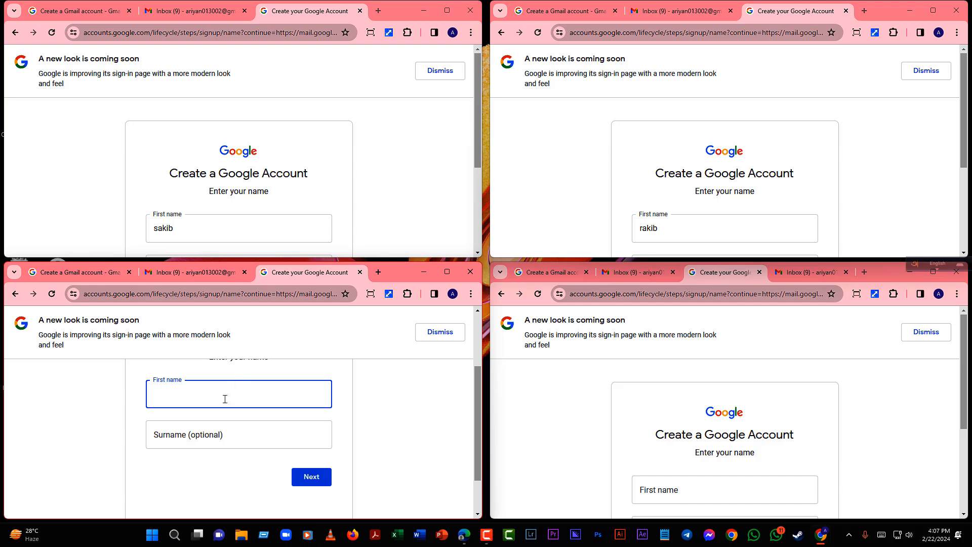
pyautogui.write('saddam')
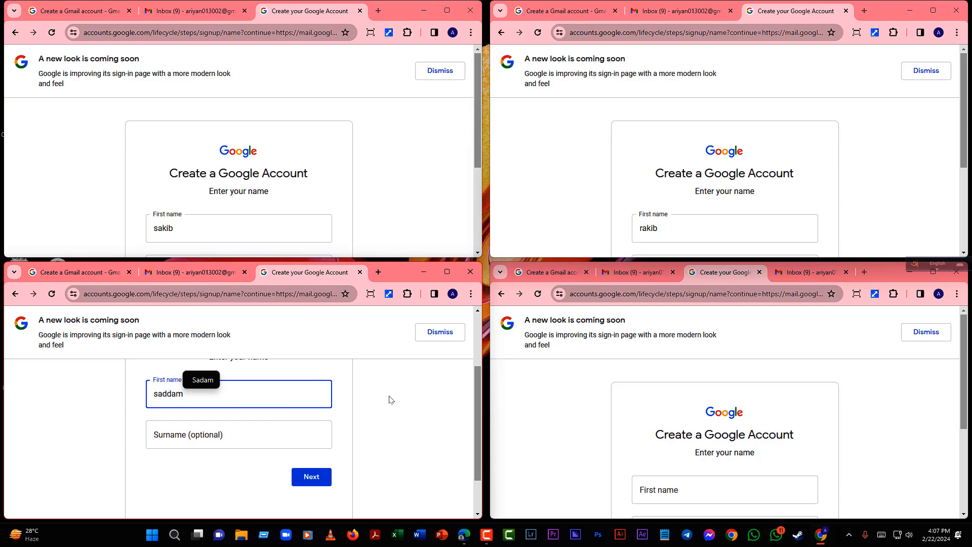
pyautogui.click(710, 487)
pyautogui.write('s')
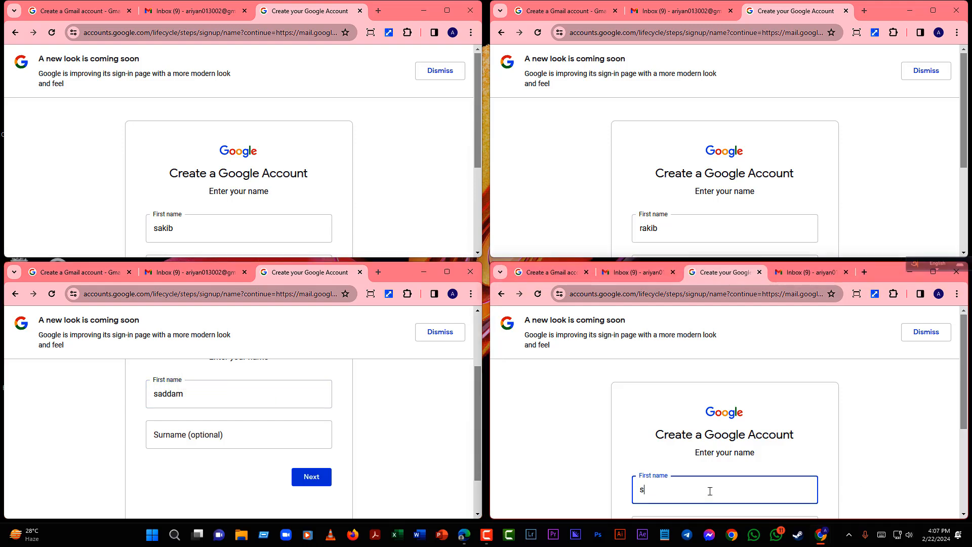
pyautogui.write('addam')
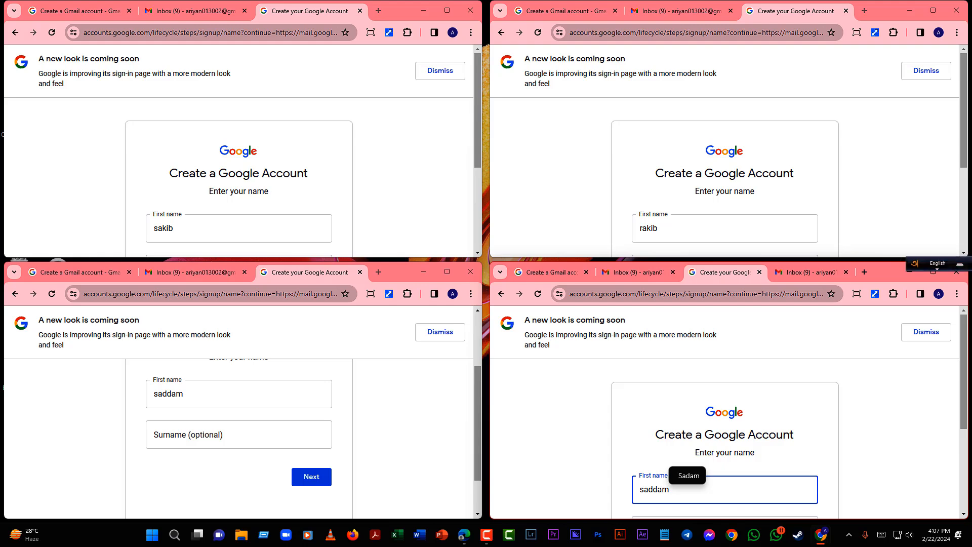
pyautogui.scroll(-3, 526, 218)
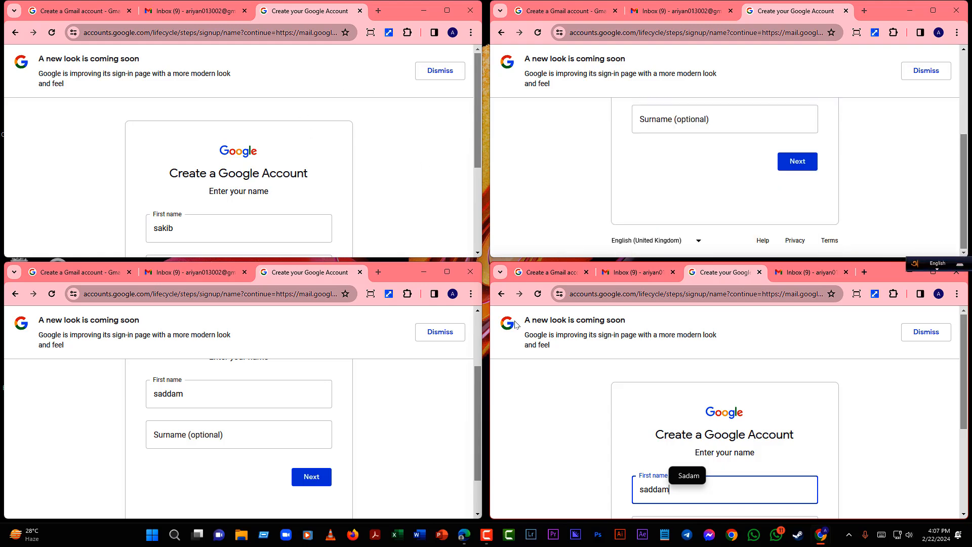
pyautogui.click(197, 536)
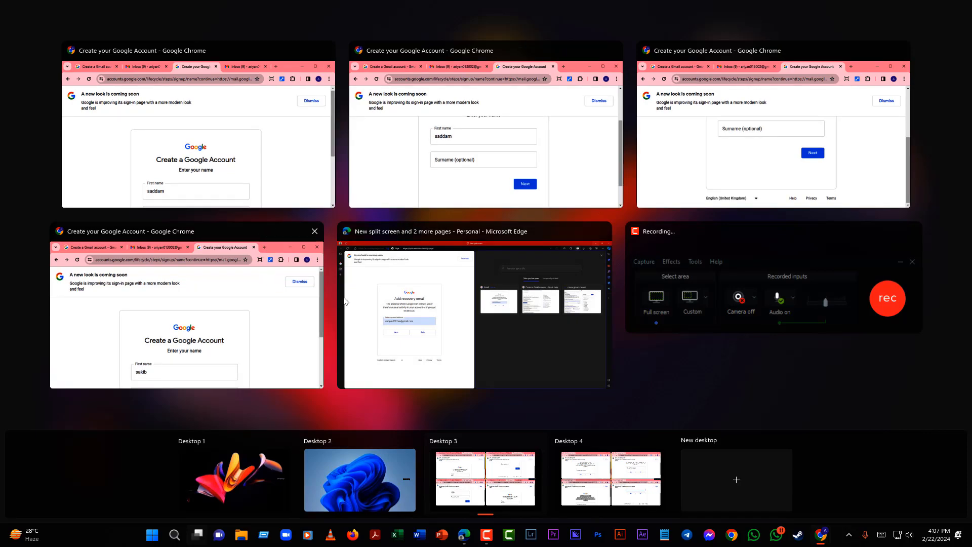
# - Switch to Desktop 4 and skip the recovery email in the top-left window
pyautogui.click(611, 478)
pyautogui.scroll(1, 335, 135)
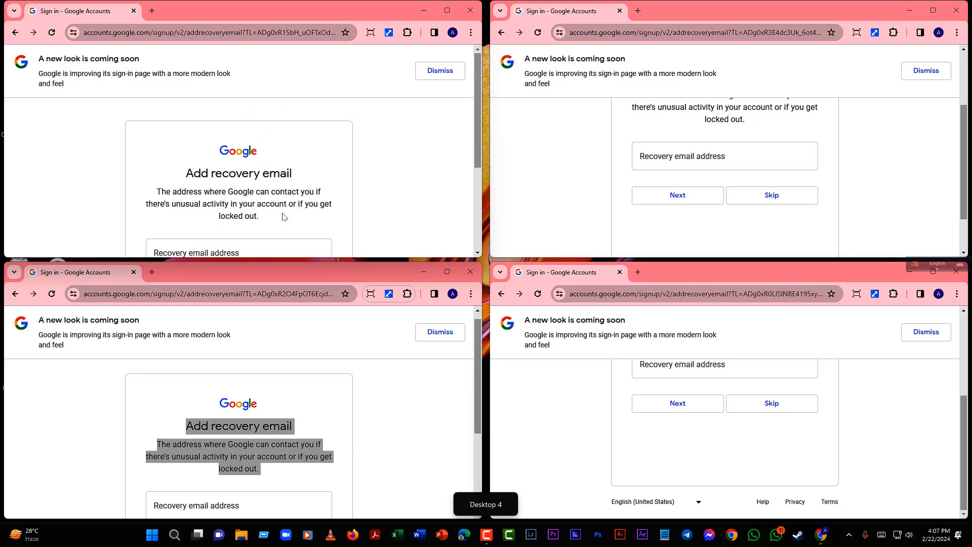
pyautogui.scroll(-3, 299, 192)
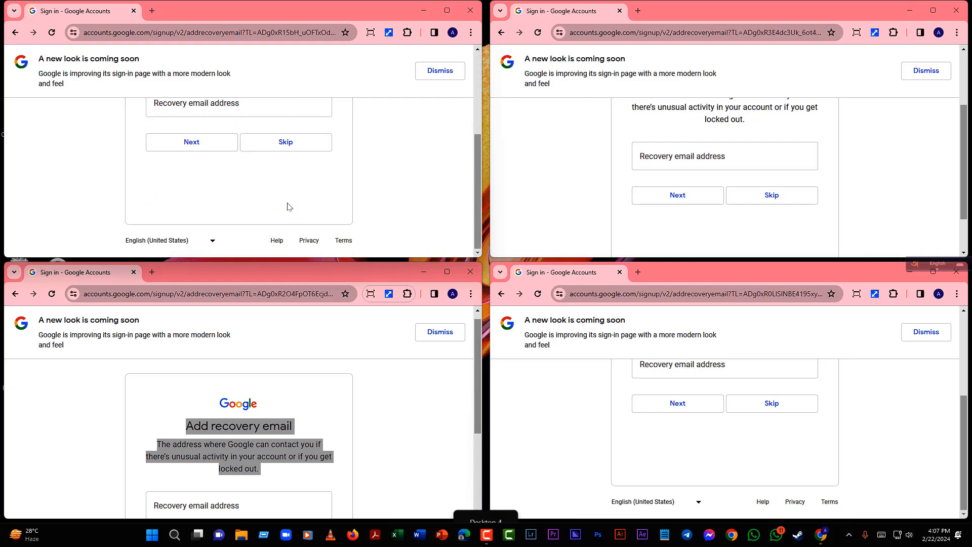
pyautogui.click(304, 156)
pyautogui.scroll(-3, 278, 208)
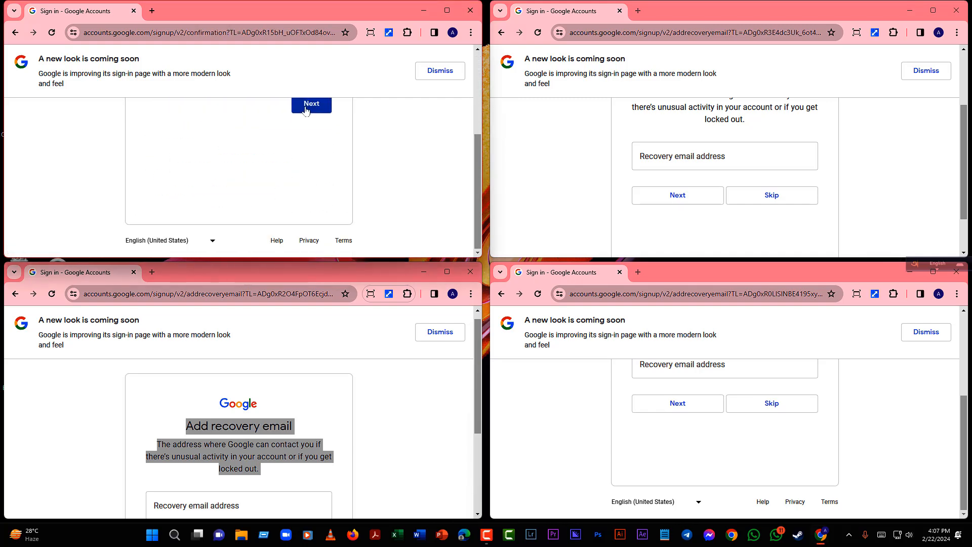
# - Skip the recovery email in the top-right, bottom-right and bottom-left windows
pyautogui.click(771, 196)
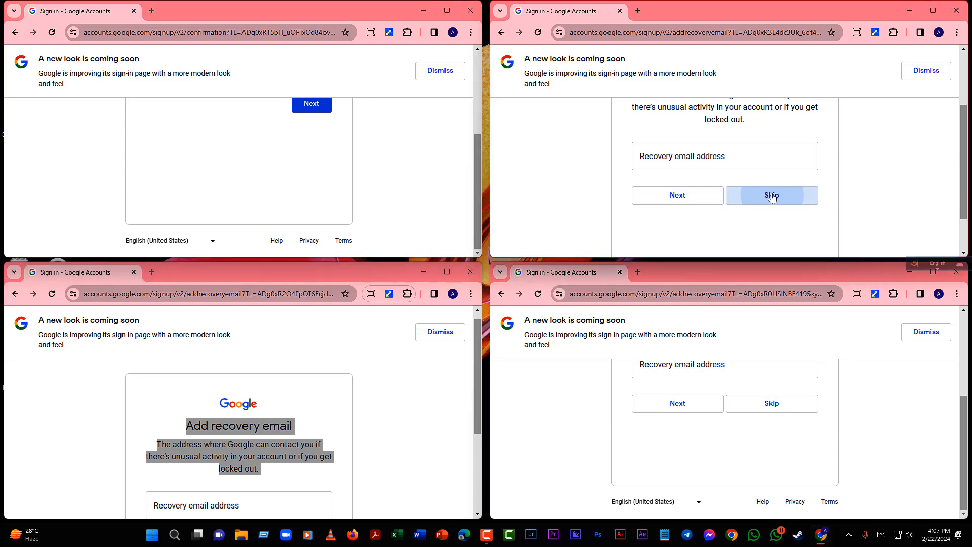
pyautogui.click(782, 409)
pyautogui.scroll(-3, 395, 420)
pyautogui.click(301, 406)
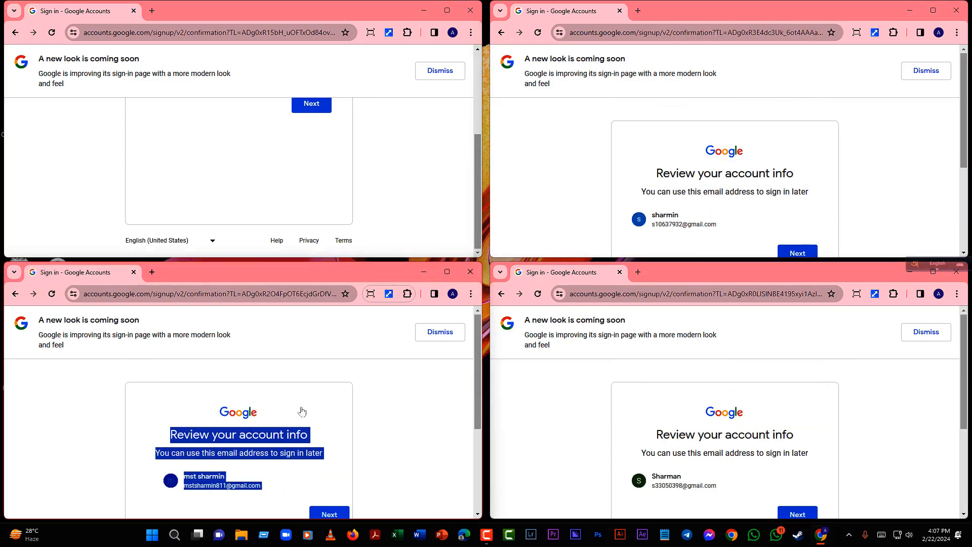
pyautogui.scroll(-3, 302, 411)
# - Continue past Review your account info in all four windows, down to I agree
pyautogui.click(313, 369)
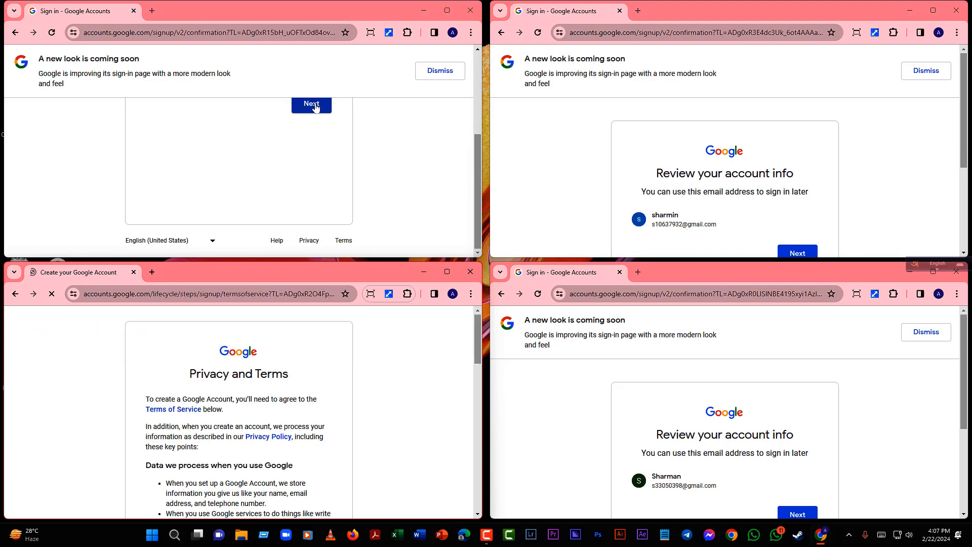
pyautogui.click(315, 107)
pyautogui.click(799, 252)
pyautogui.scroll(-3, 802, 384)
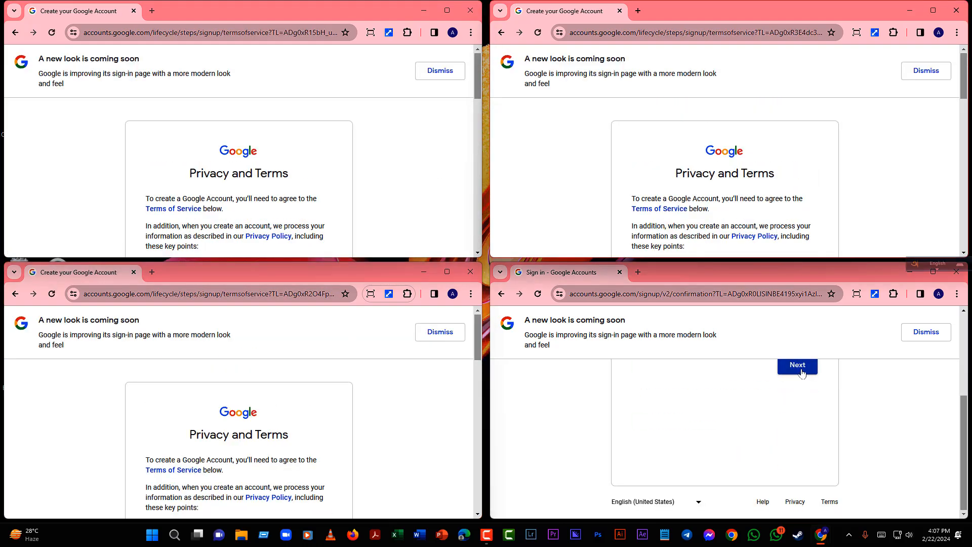
pyautogui.click(801, 369)
pyautogui.scroll(-10, 768, 373)
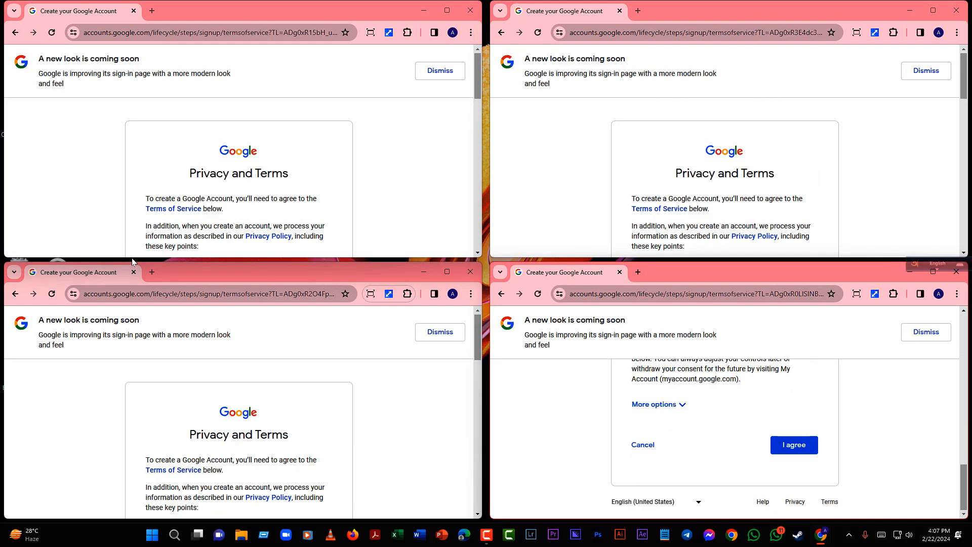
pyautogui.scroll(-10, 402, 235)
pyautogui.scroll(-10, 332, 340)
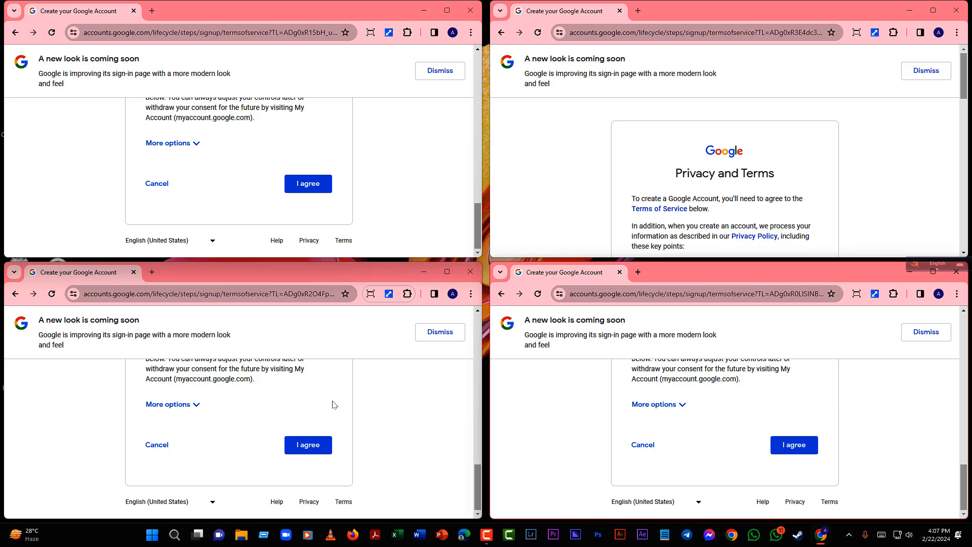
# - Accept the Privacy and Terms in all four sign-up windows
pyautogui.click(308, 185)
pyautogui.click(317, 448)
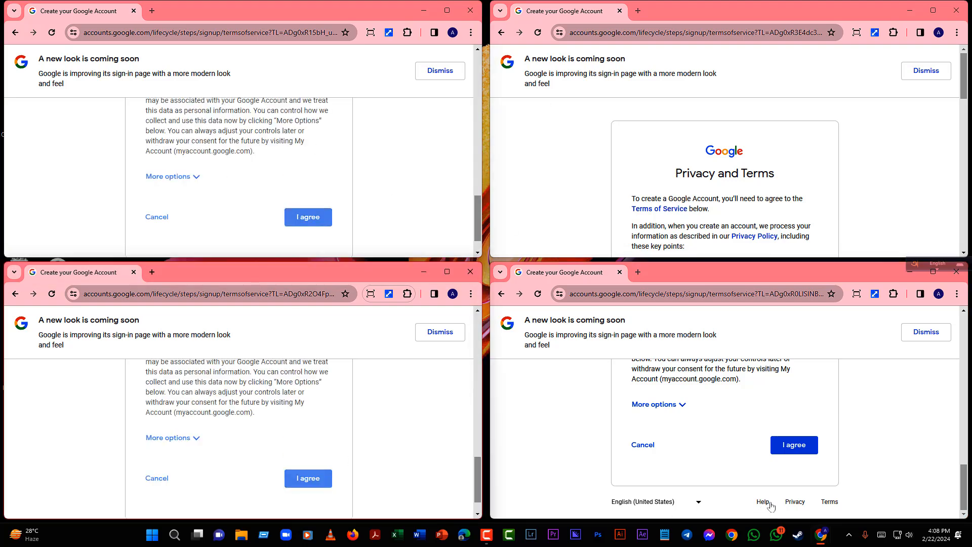
pyautogui.click(786, 445)
pyautogui.scroll(-10, 785, 192)
pyautogui.click(785, 185)
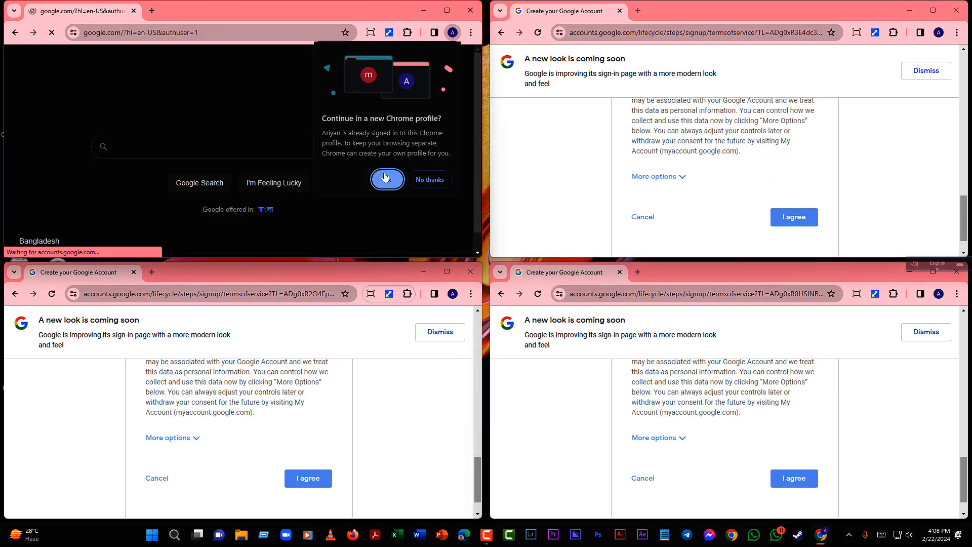
# - Decline a profile for the top-left account and create one for the top-right, without sync
pyautogui.click(422, 182)
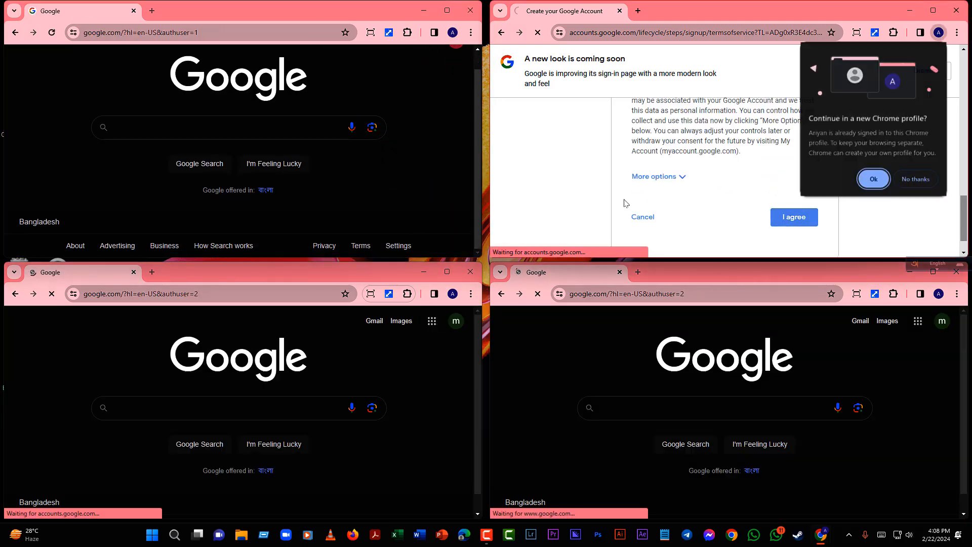
pyautogui.click(874, 179)
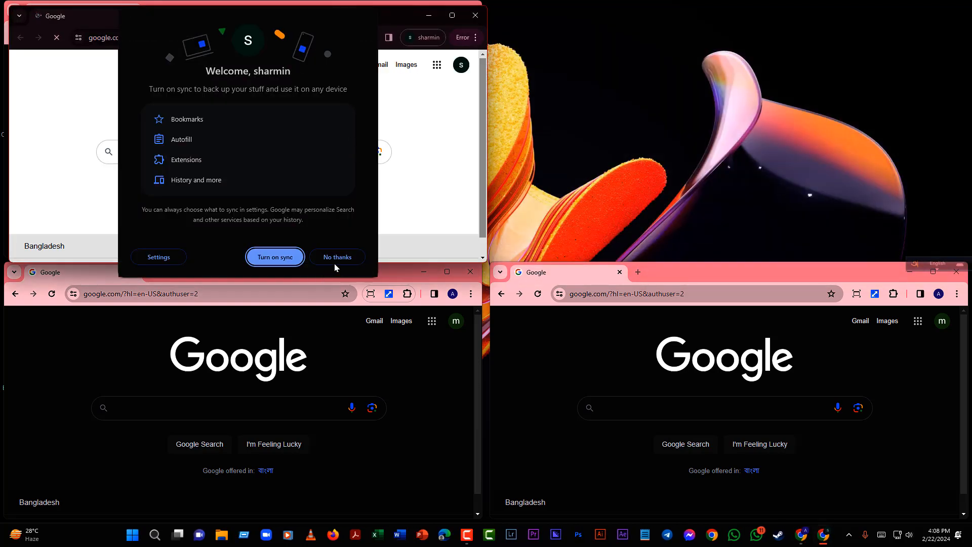
pyautogui.click(338, 257)
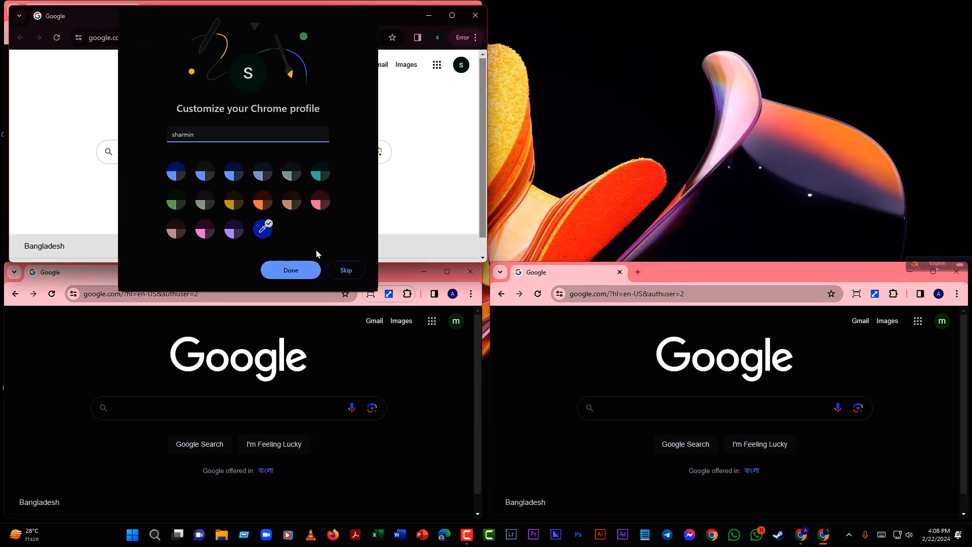
pyautogui.click(291, 270)
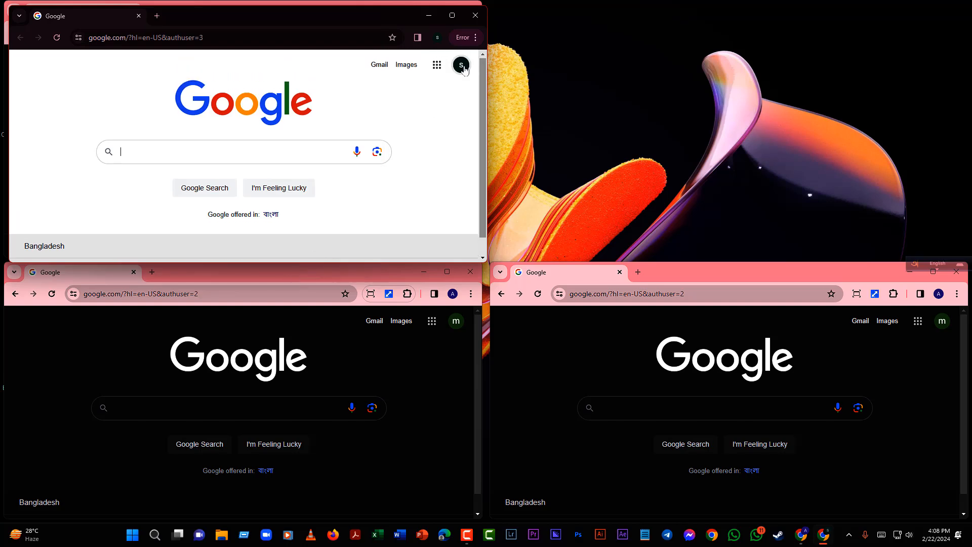
# - Check which new account the top-left, lower-left and lower-right windows are signed in to
pyautogui.click(461, 66)
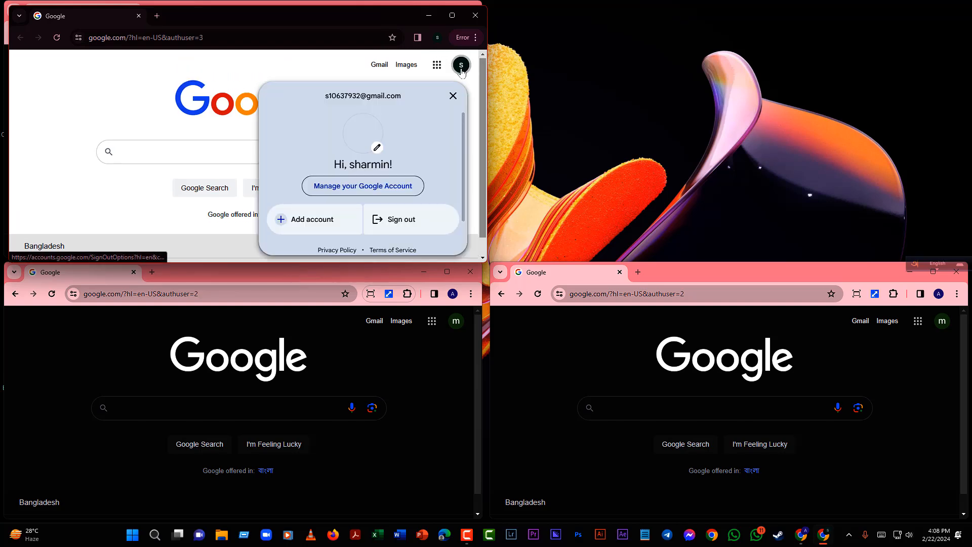
pyautogui.click(461, 323)
pyautogui.scroll(-5, 344, 451)
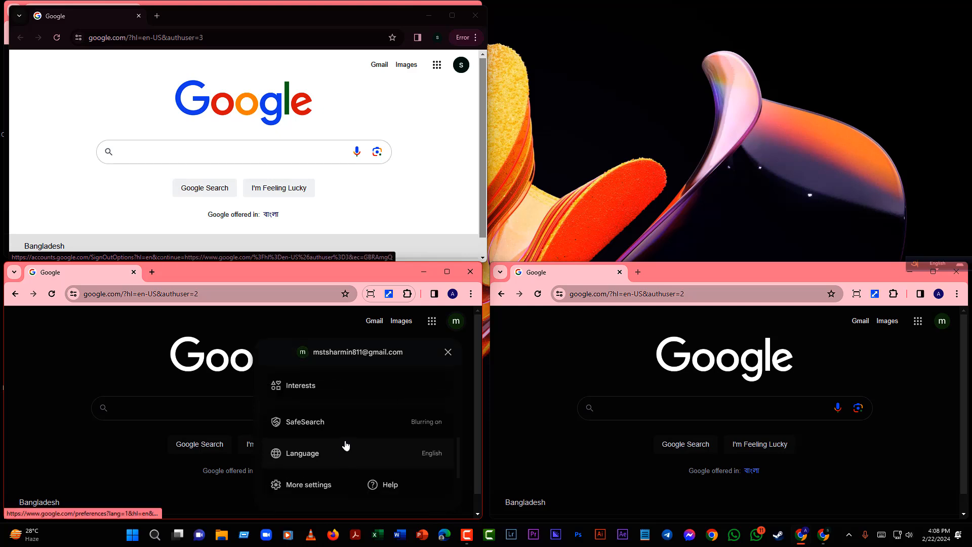
pyautogui.scroll(5, 371, 425)
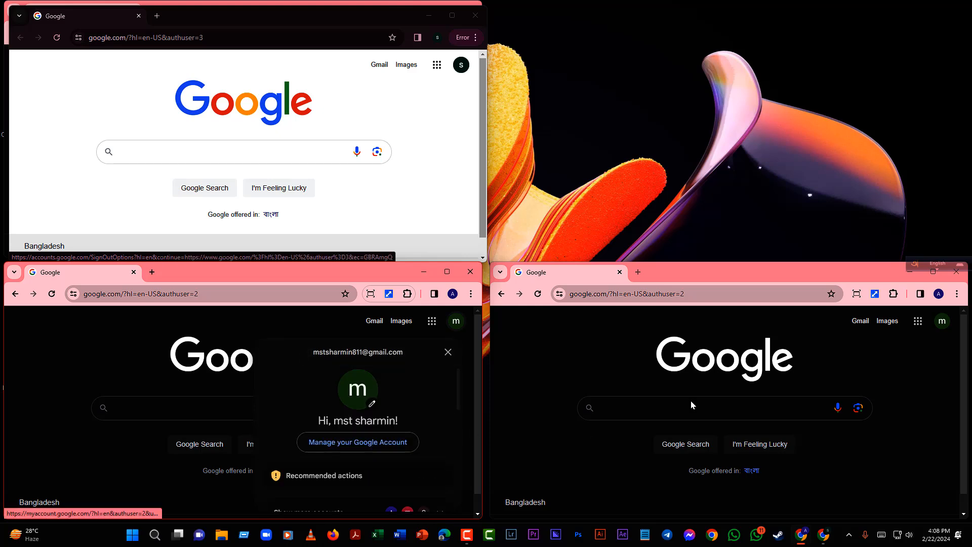
pyautogui.click(942, 324)
# - Move the white Google window into the top-right quarter of the screen
pyautogui.click(294, 30)
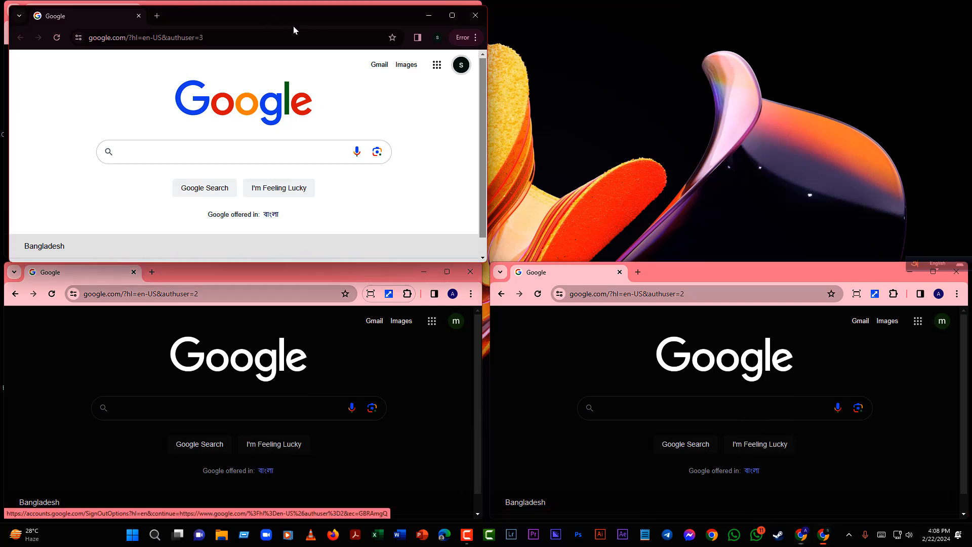
pyautogui.moveTo(294, 30); pyautogui.dragTo(702, 10)
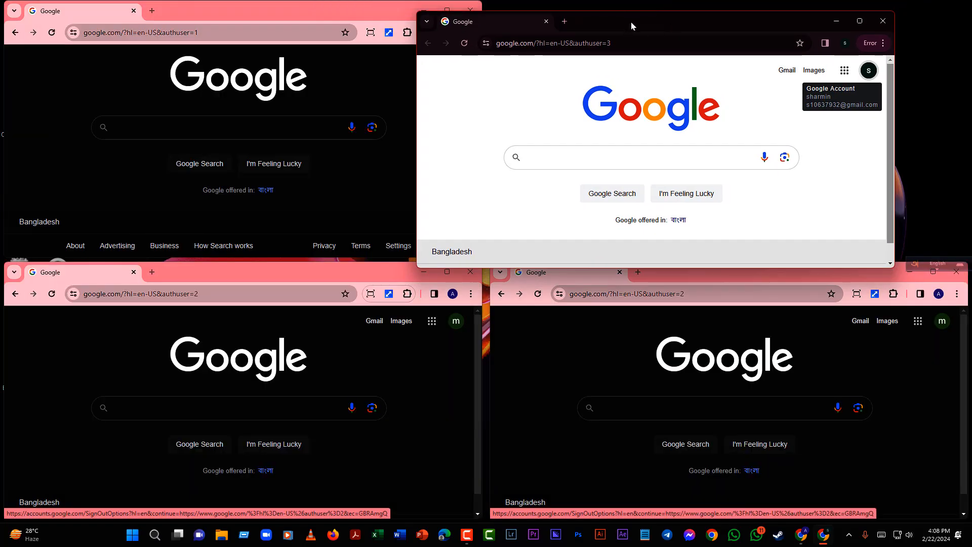
pyautogui.moveTo(631, 22); pyautogui.dragTo(699, 11)
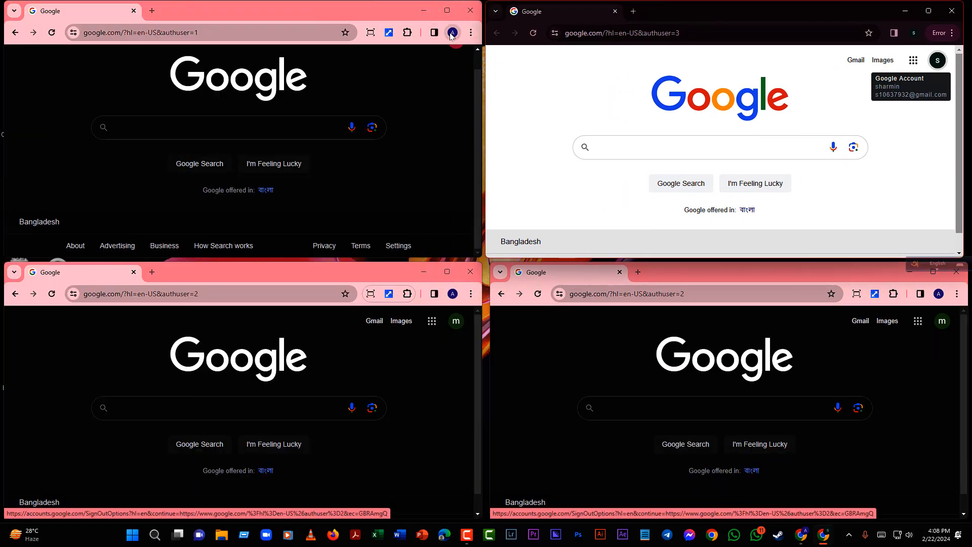
# - Recheck all four windows' accounts, selecting the bottom-left and bottom-right email addresses
pyautogui.click(456, 62)
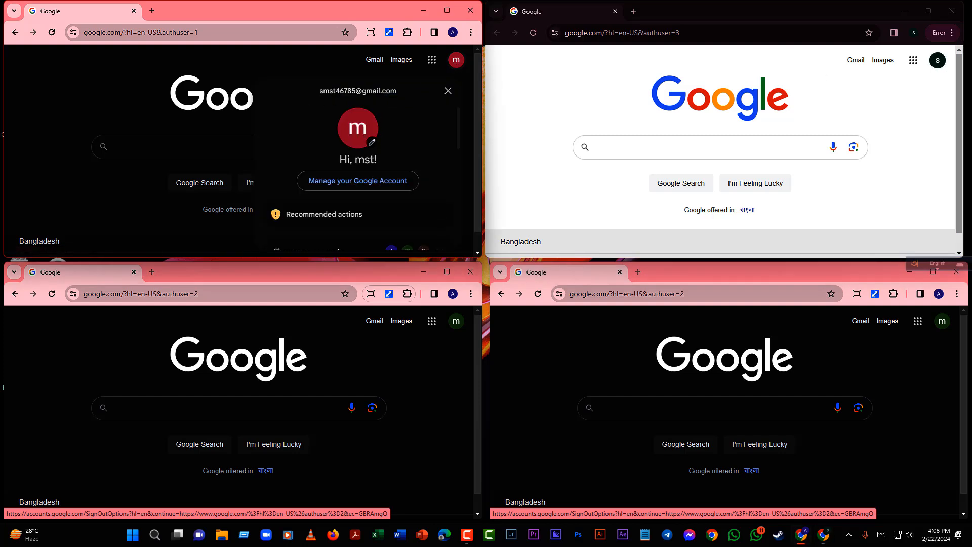
pyautogui.click(937, 60)
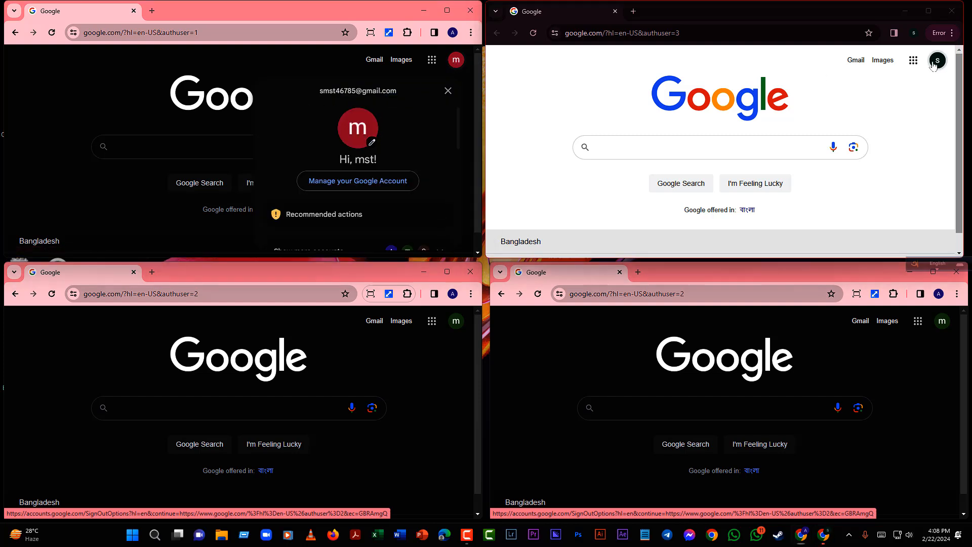
pyautogui.click(456, 321)
pyautogui.moveTo(408, 352); pyautogui.dragTo(312, 352)
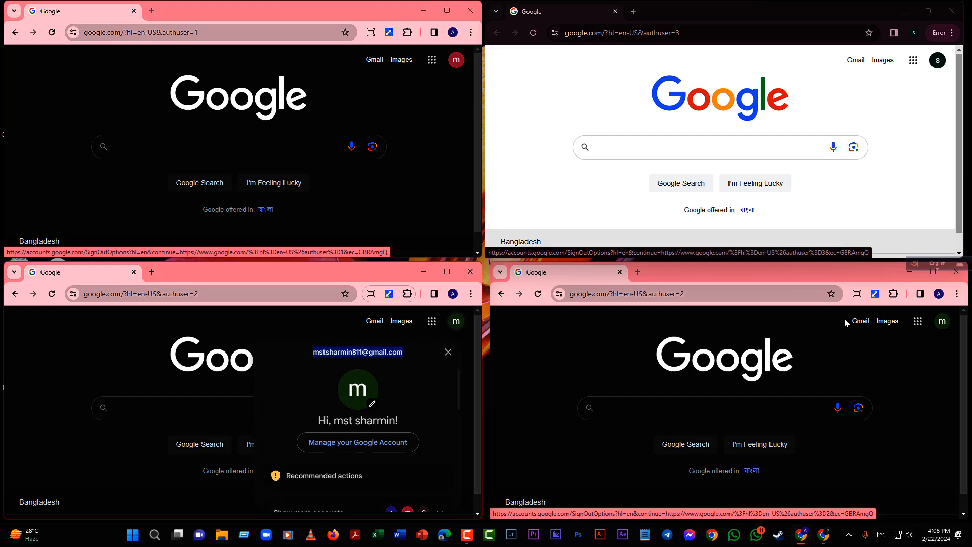
pyautogui.click(941, 321)
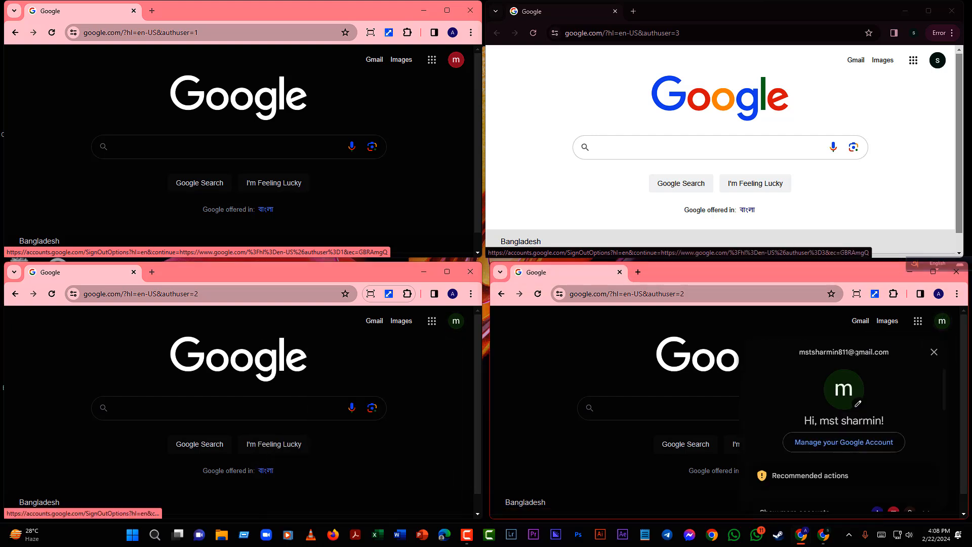
pyautogui.moveTo(890, 353); pyautogui.dragTo(798, 358)
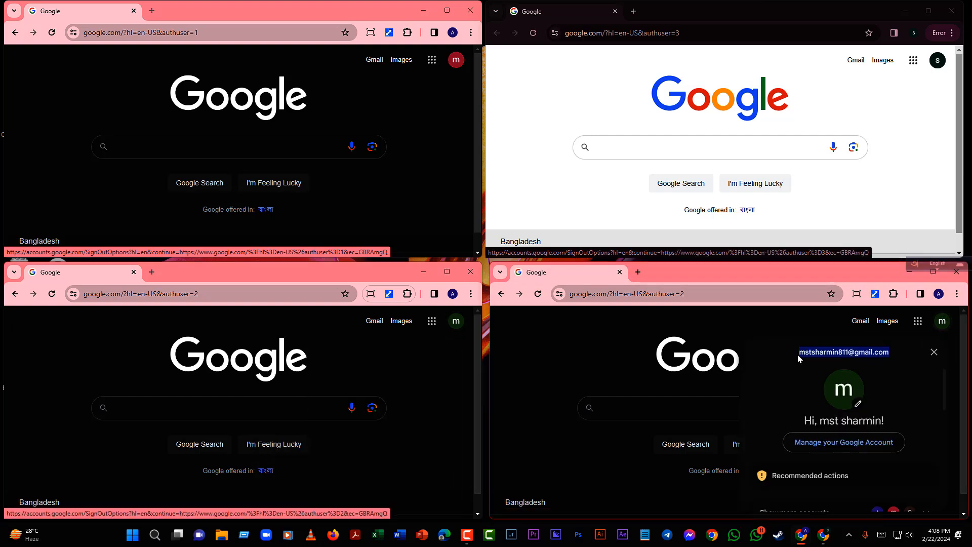
# - Review each window's account details again, then close the open account panels
pyautogui.click(456, 321)
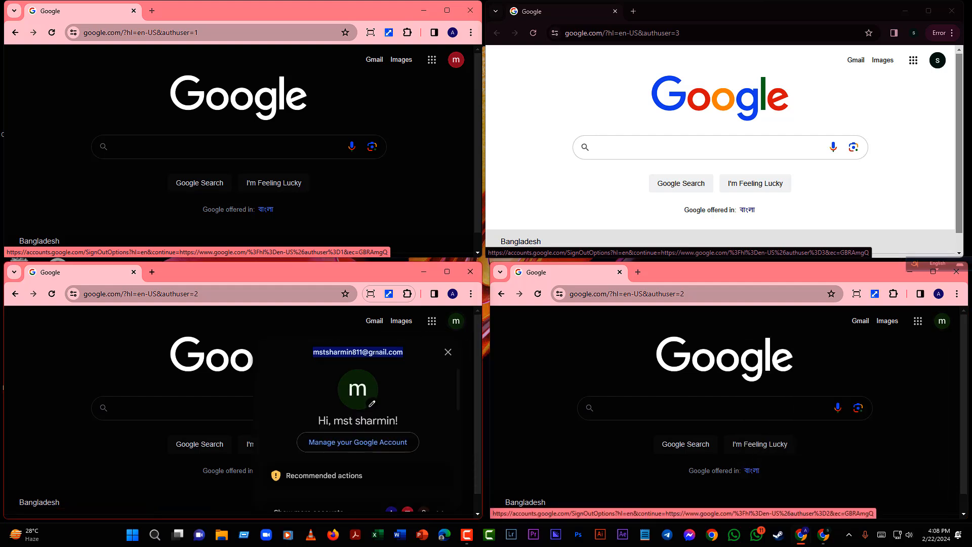
pyautogui.click(941, 322)
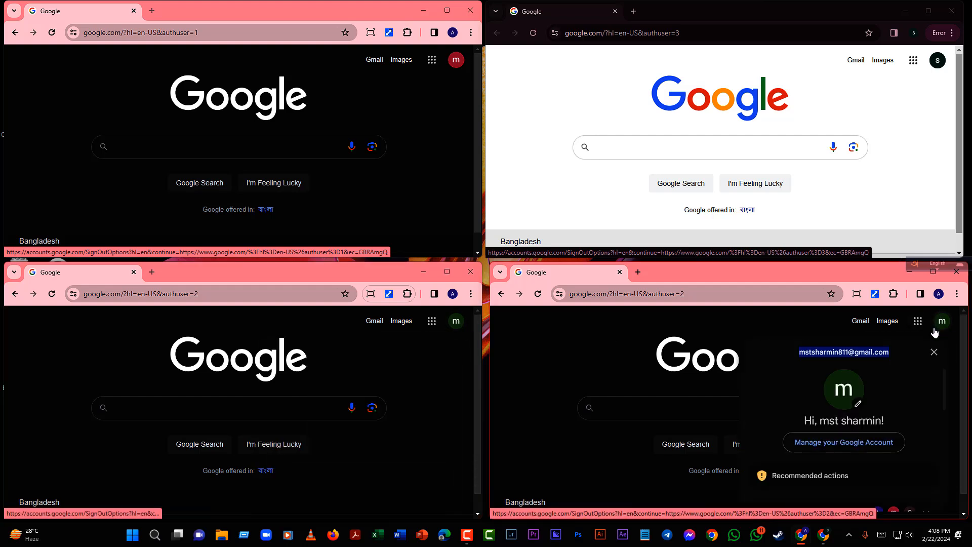
pyautogui.click(628, 354)
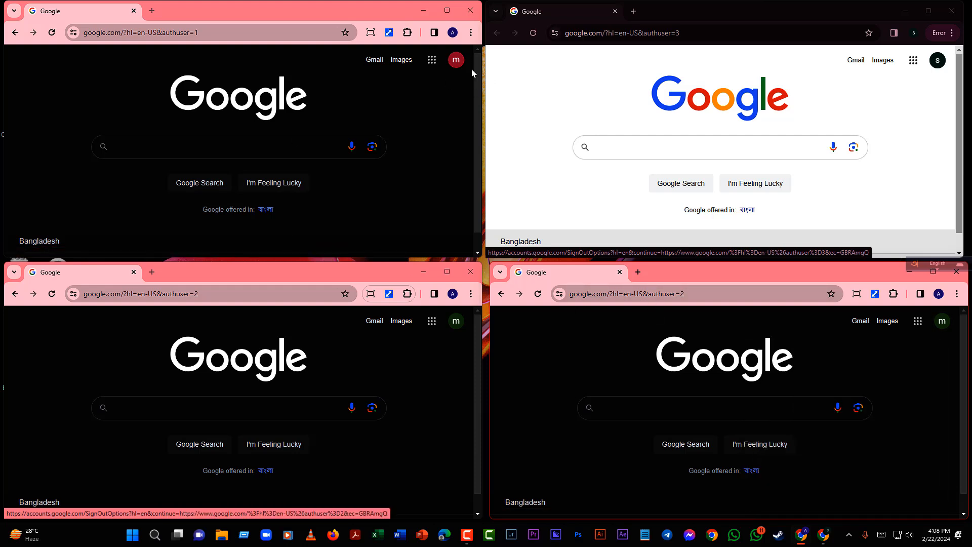
pyautogui.click(457, 61)
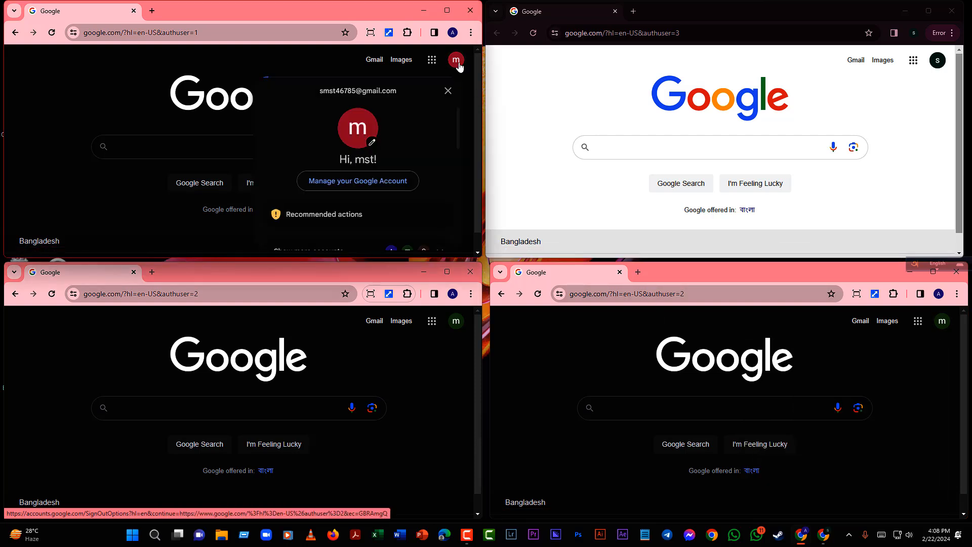
pyautogui.click(938, 63)
pyautogui.click(539, 113)
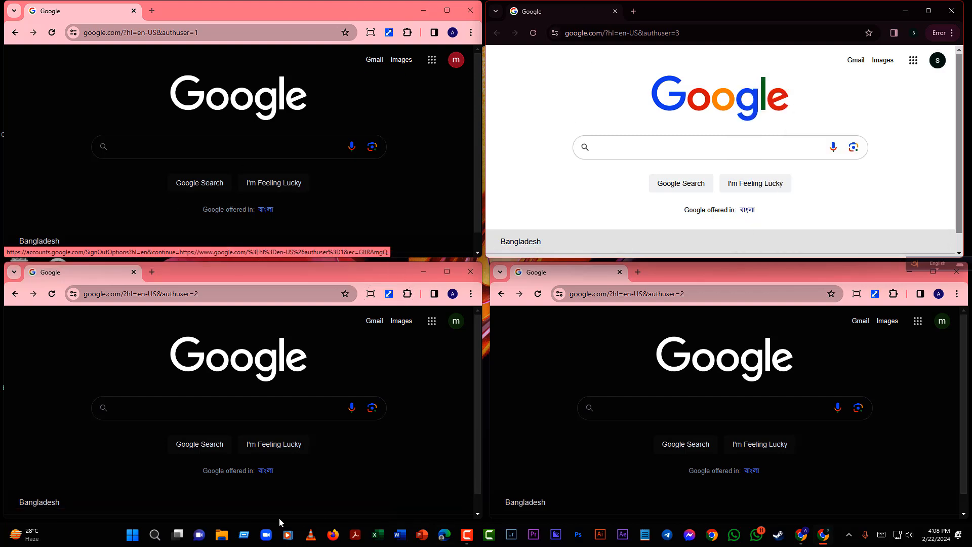
# - Switch to Desktop 3 and submit the name step in the bottom-left, top-right and bottom-right forms
pyautogui.click(178, 535)
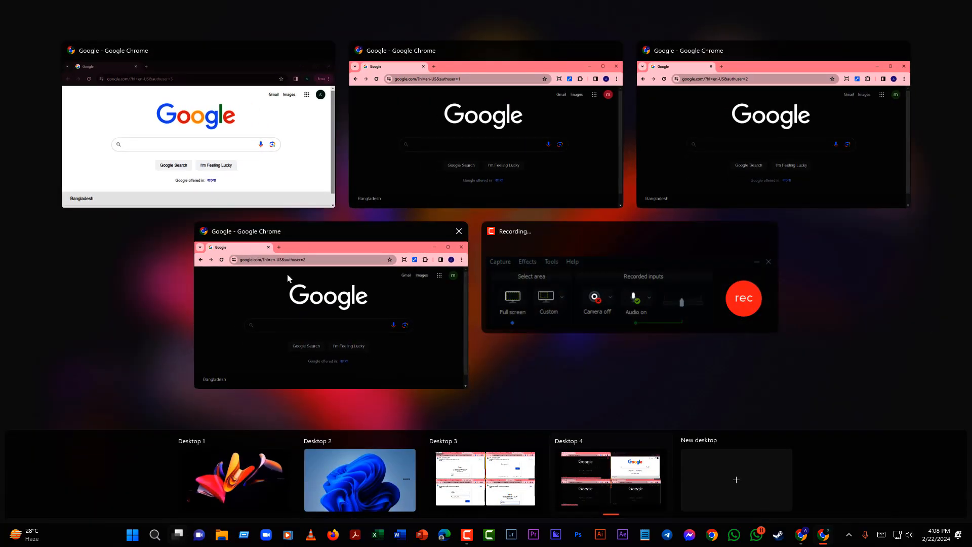
pyautogui.click(527, 468)
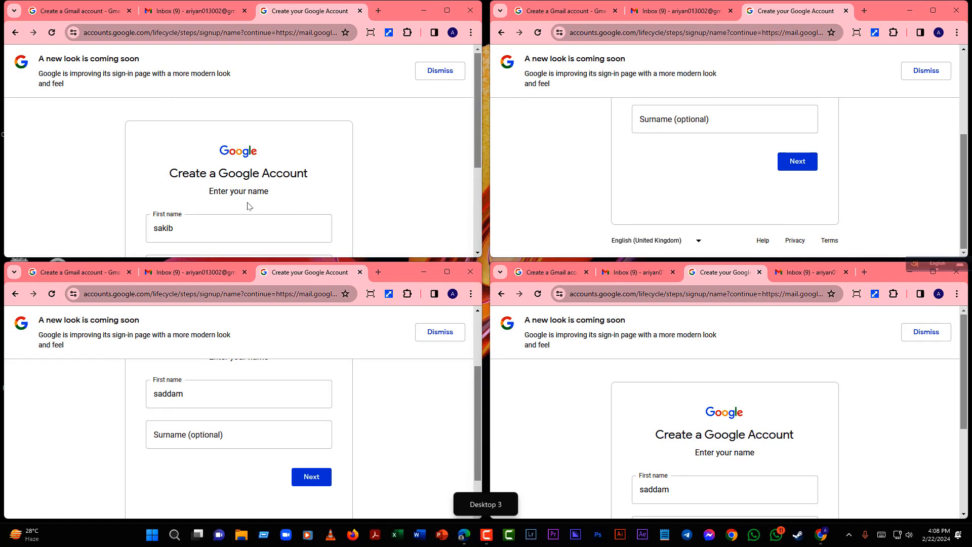
pyautogui.click(311, 477)
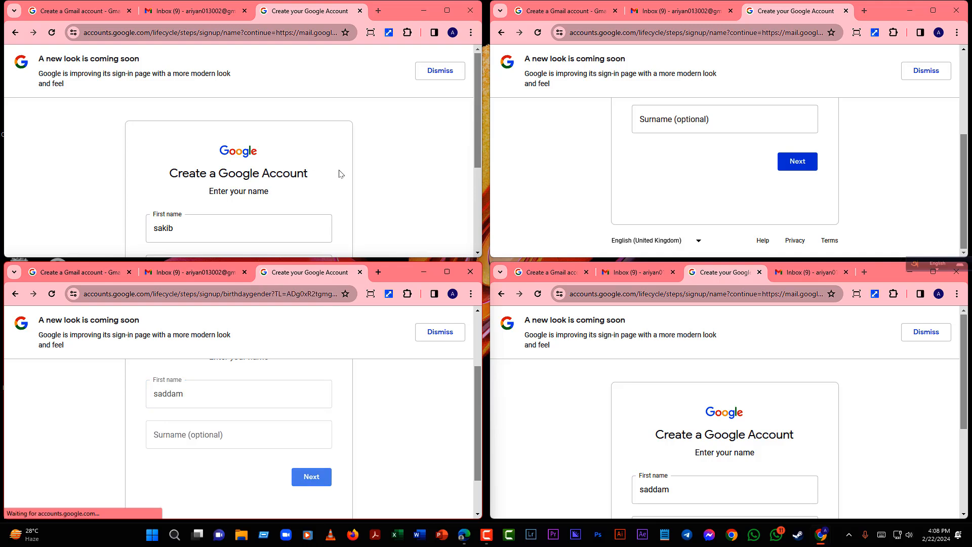
pyautogui.scroll(-2, 341, 174)
pyautogui.click(797, 161)
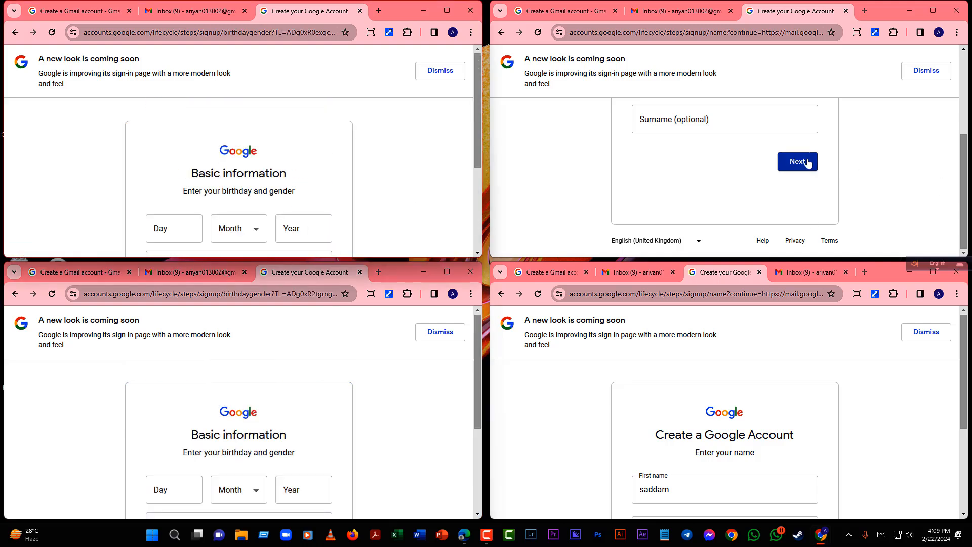
pyautogui.scroll(-2, 820, 432)
pyautogui.click(805, 423)
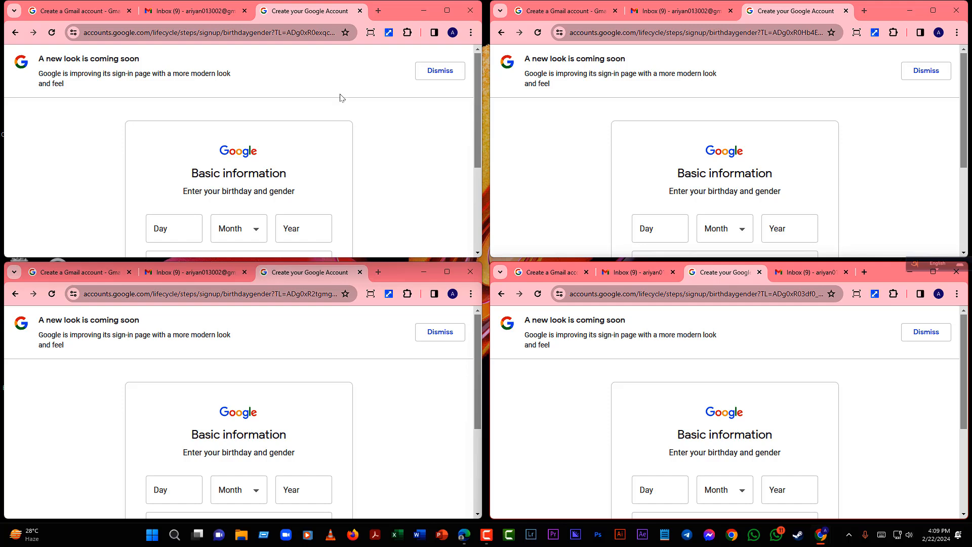
# - Tile the windows in a 2x2 layout with Tab Resize and add a new tab top-left
pyautogui.click(388, 32)
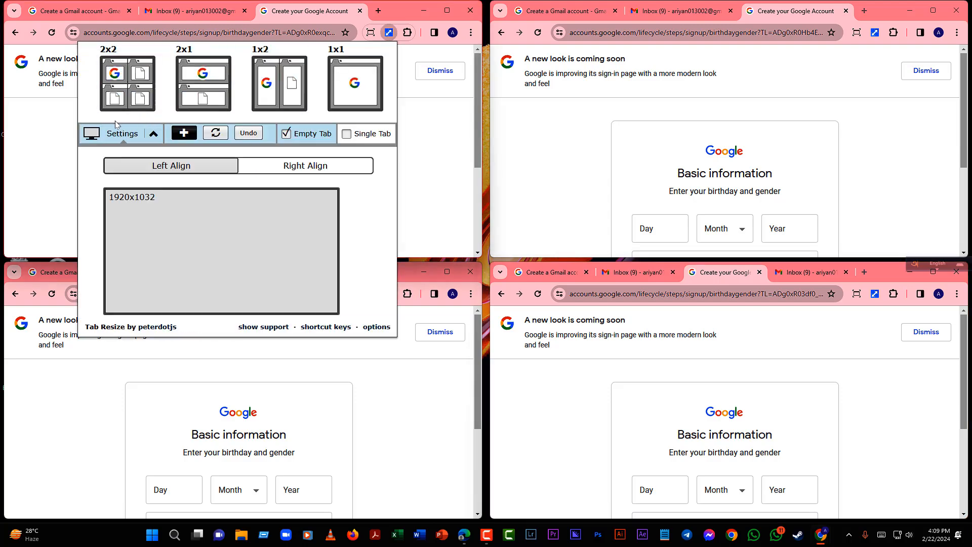
pyautogui.click(124, 86)
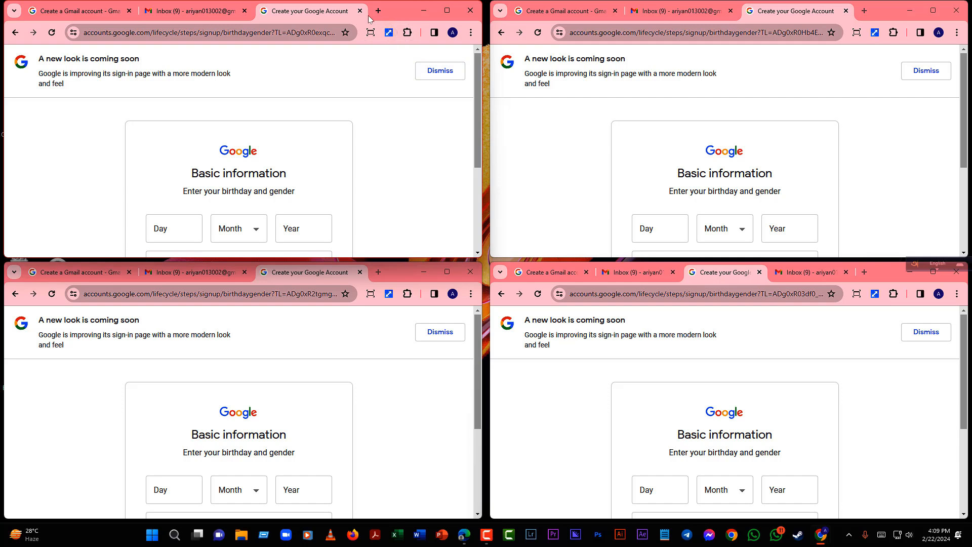
pyautogui.click(378, 10)
pyautogui.click(294, 32)
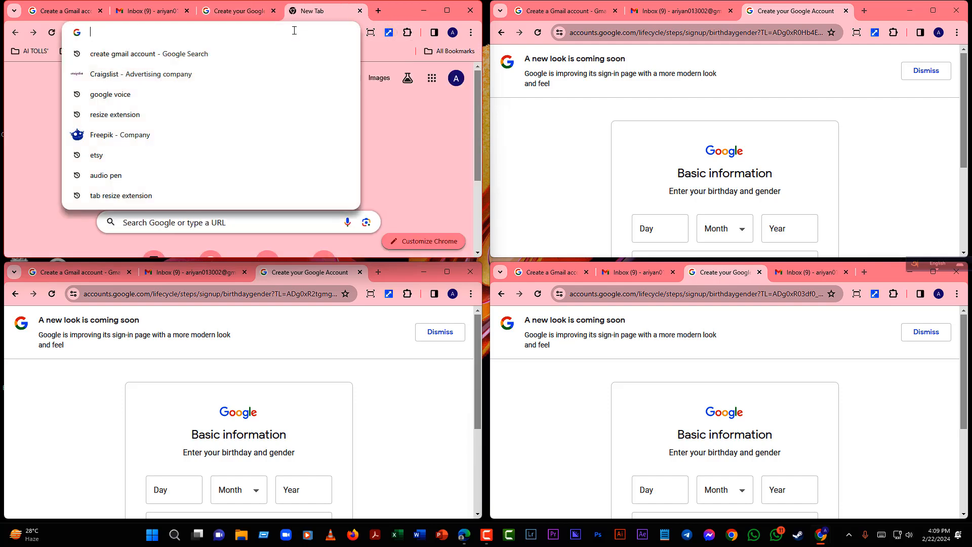
# - Search 'tap resize' and scroll the Tab Resize - split screen layouts Web Store page
pyautogui.write('ta')
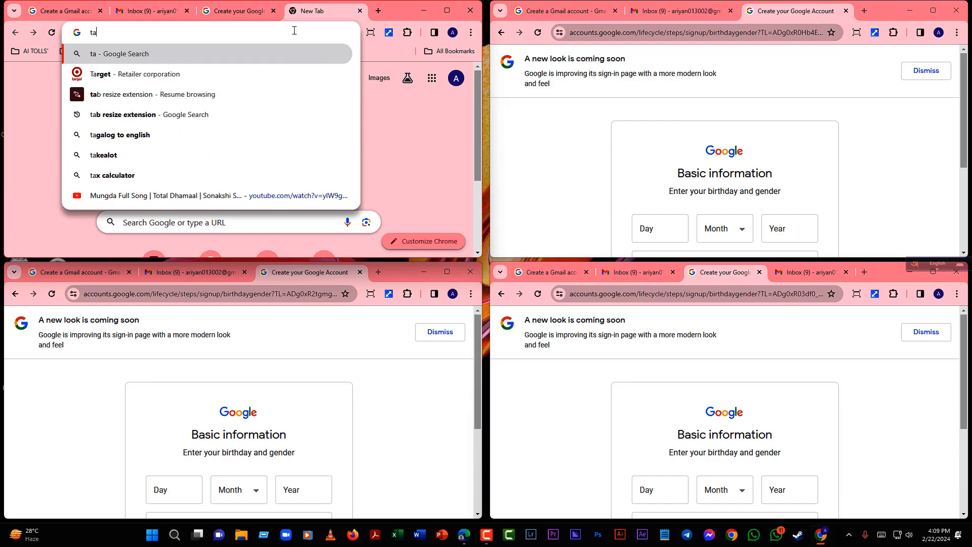
pyautogui.write('p resize')
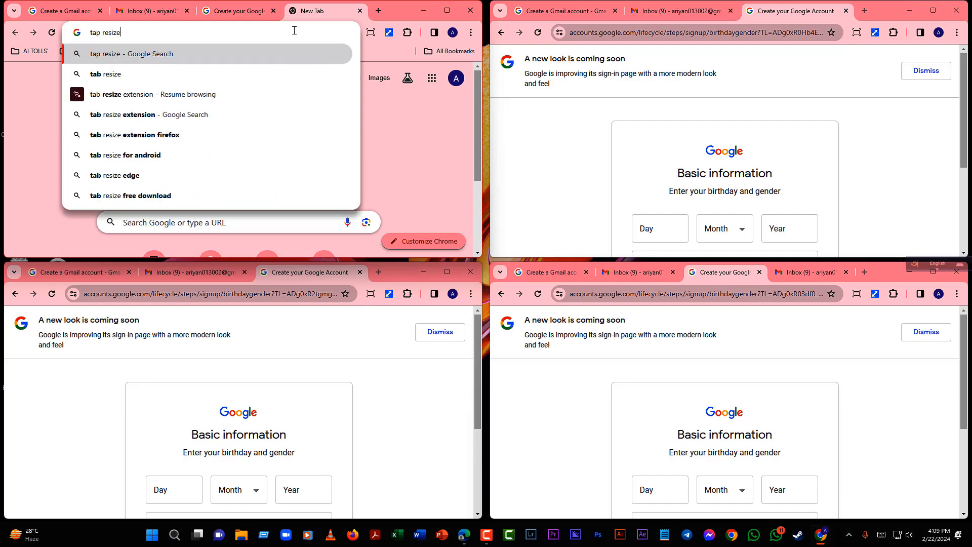
pyautogui.press('Return')
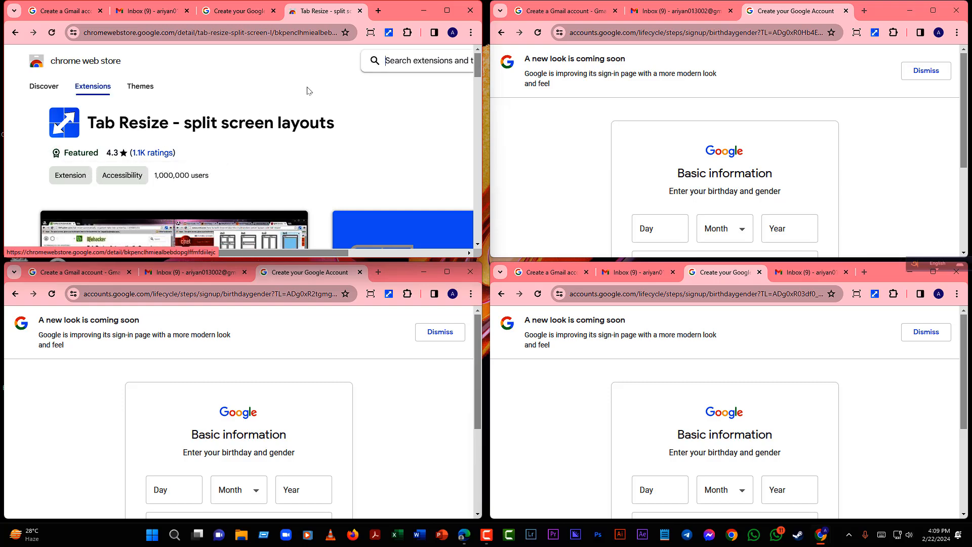
pyautogui.scroll(-3, 320, 116)
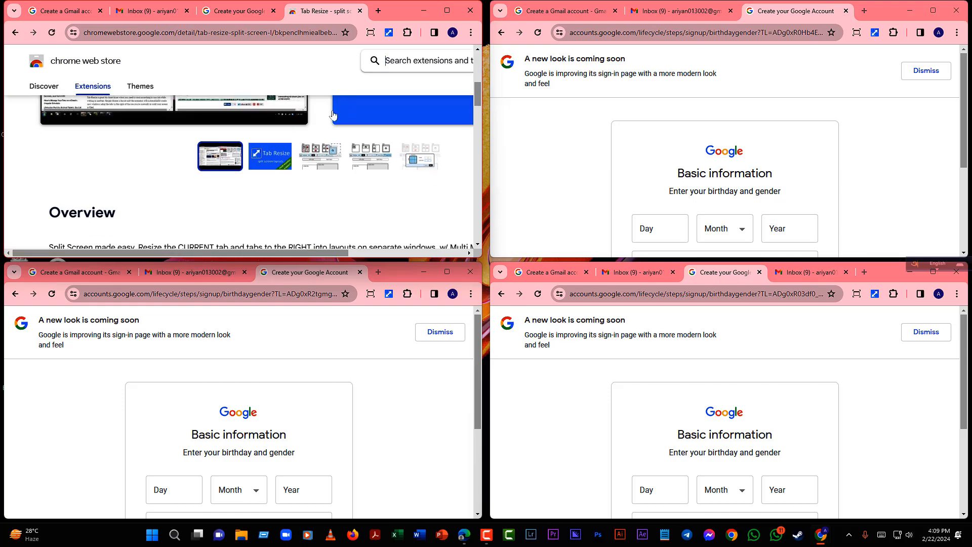
pyautogui.scroll(3, 313, 183)
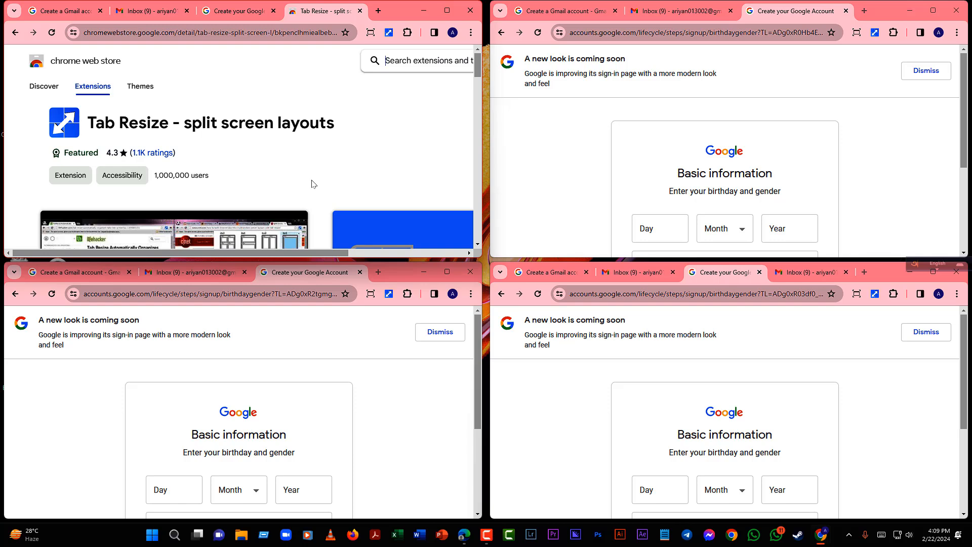